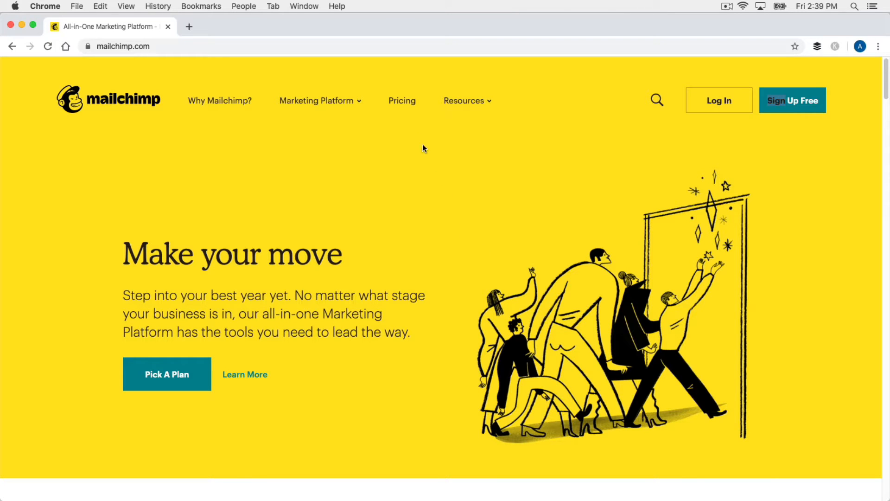
# - Go to the Mailchimp pricing page from the top navigation bar
pyautogui.click(404, 102)
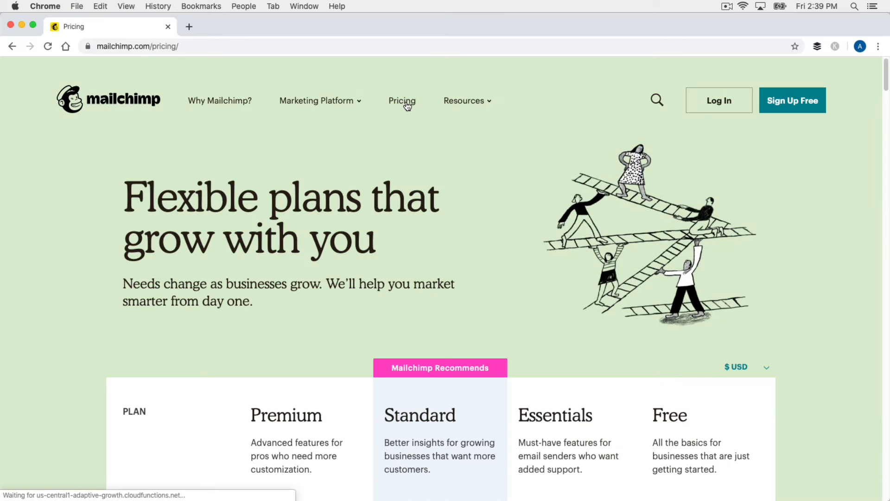
# - Review the Premium, Standard, Essentials and Free plan comparison, then return to the homepage
pyautogui.scroll(-5, 825, 301)
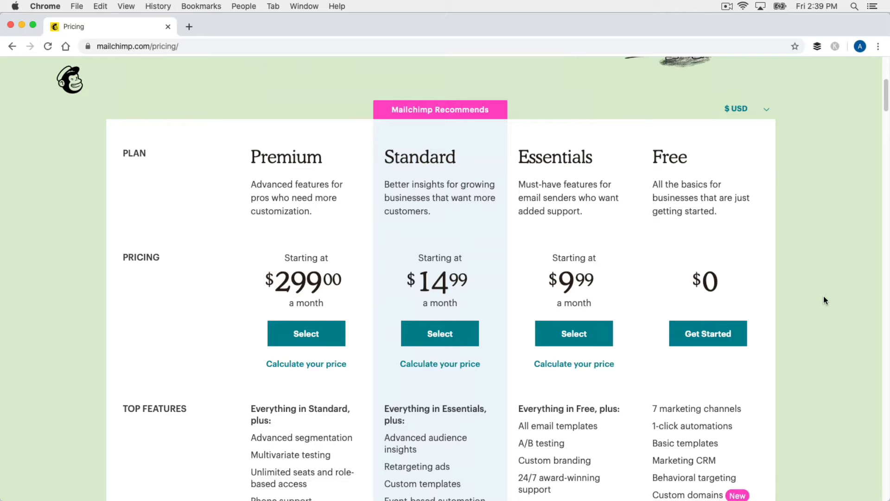
pyautogui.scroll(-1, 828, 301)
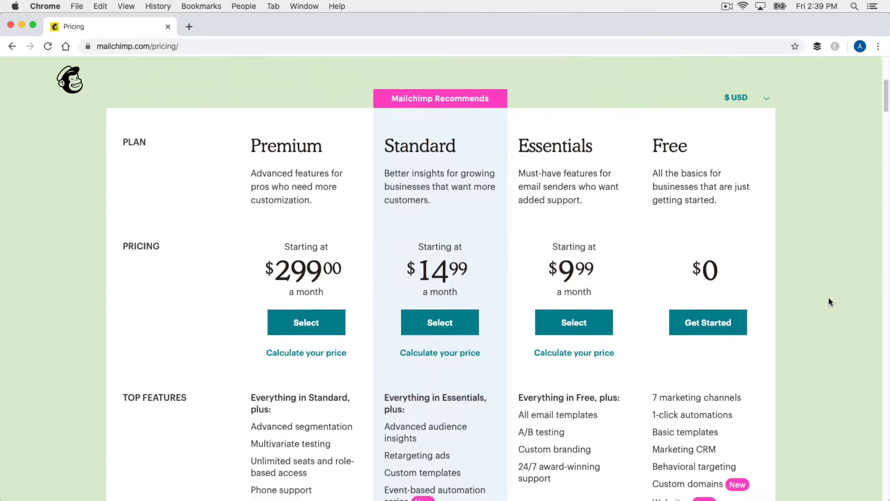
pyautogui.scroll(-2, 829, 299)
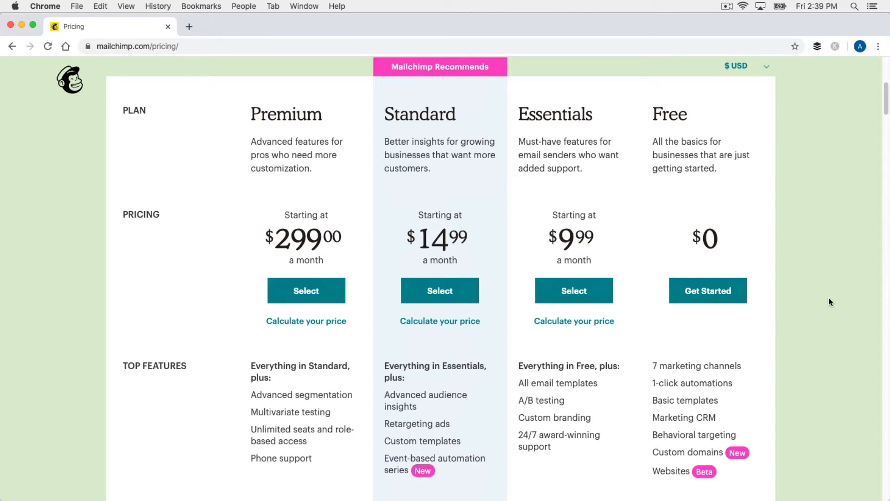
pyautogui.scroll(-5, 829, 301)
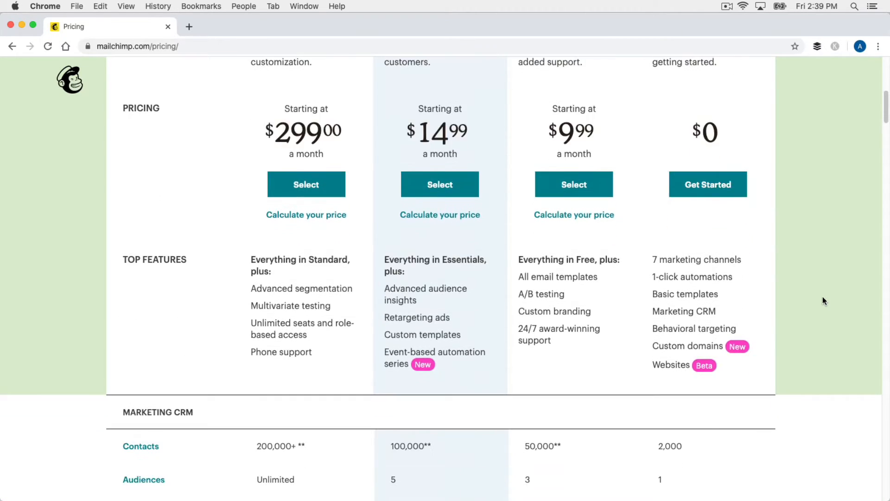
pyautogui.scroll(-5, 823, 301)
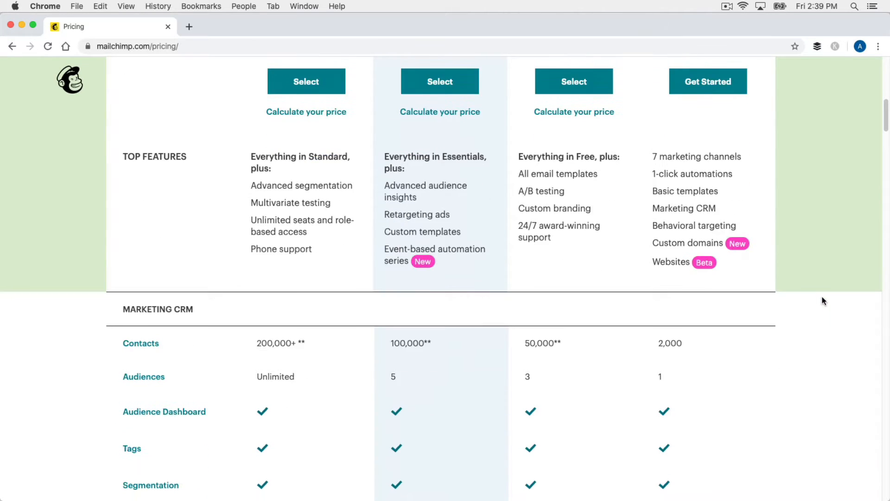
pyautogui.scroll(-4, 823, 301)
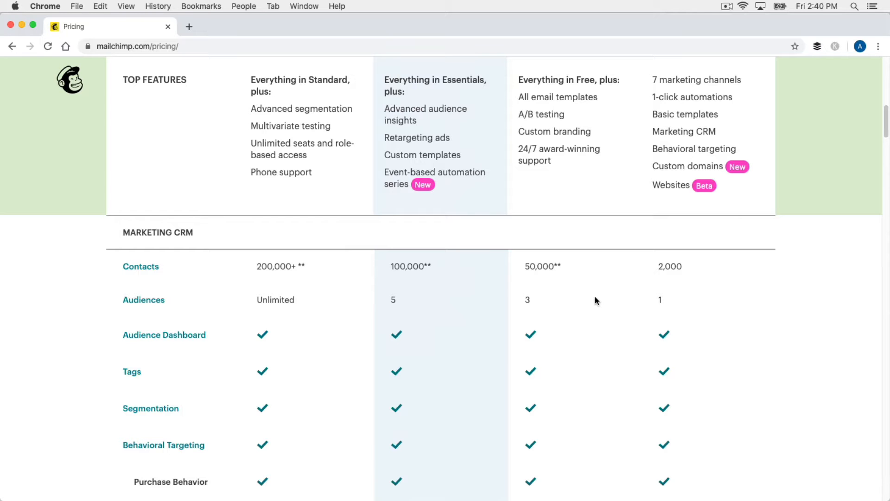
pyautogui.scroll(13, 595, 300)
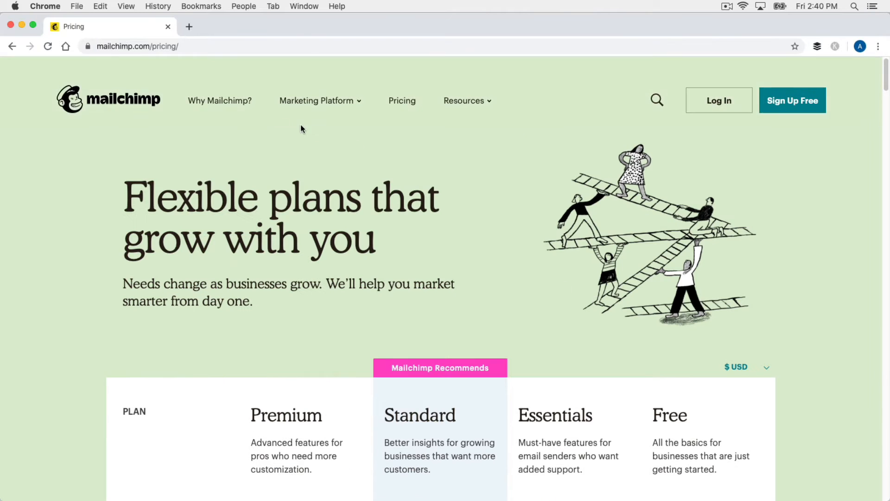
pyautogui.click(115, 113)
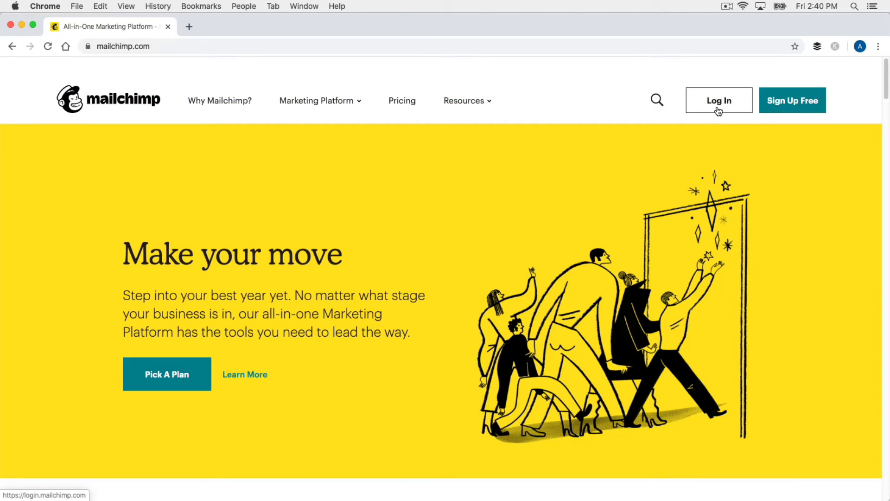
# - Log in to Mailchimp with the account username and password
pyautogui.click(719, 111)
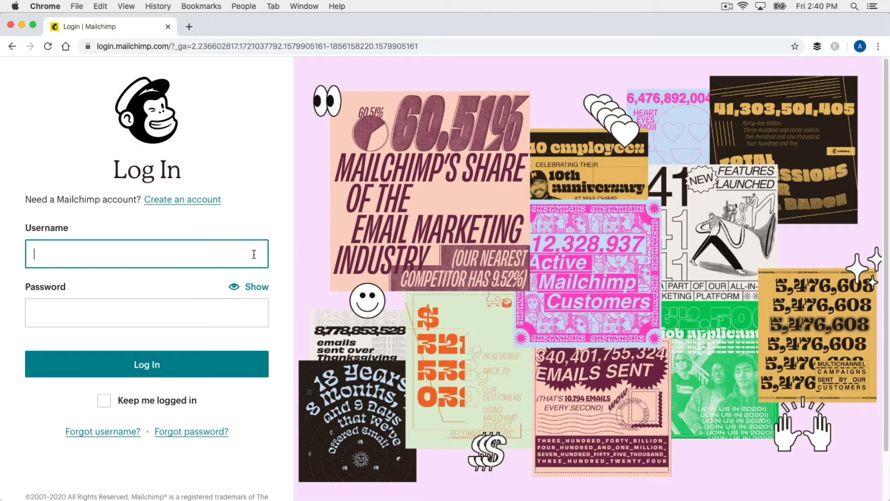
pyautogui.write('ansonalex2020')
pyautogui.press('Tab')
pyautogui.write('•••••••••')
pyautogui.press('Return')
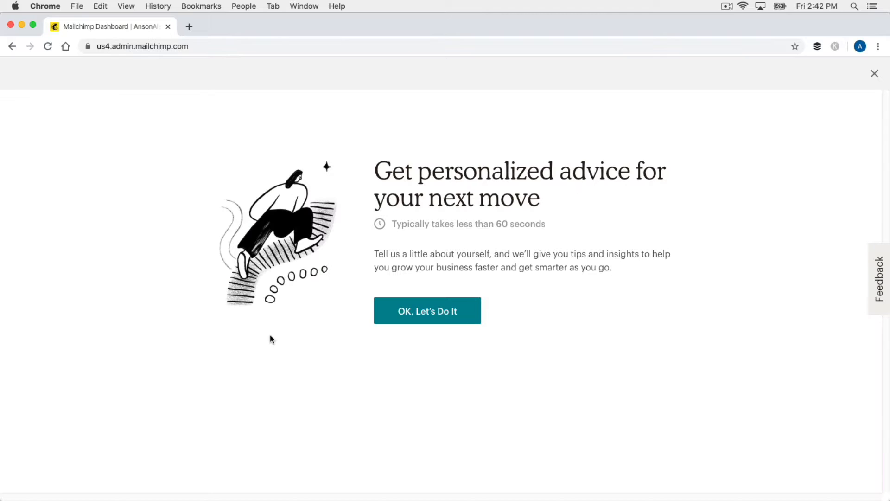
# - Close the personalized-advice screen and list the Create menu's content options
pyautogui.click(874, 74)
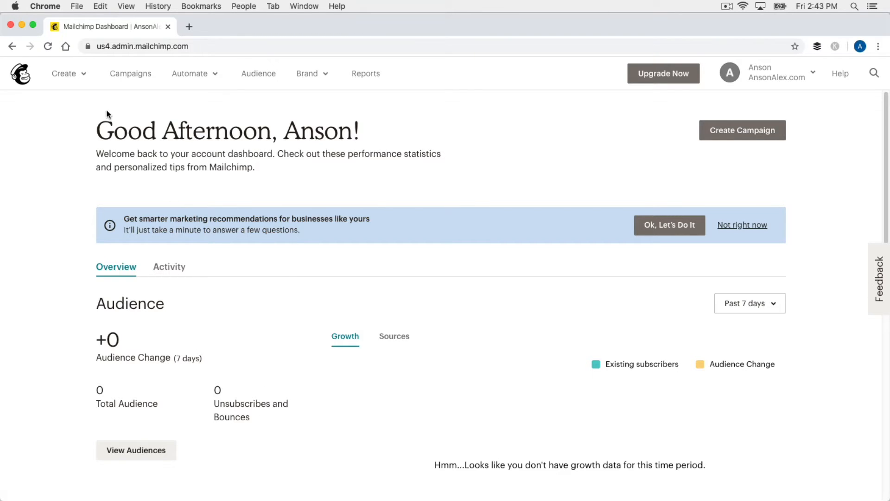
pyautogui.click(83, 75)
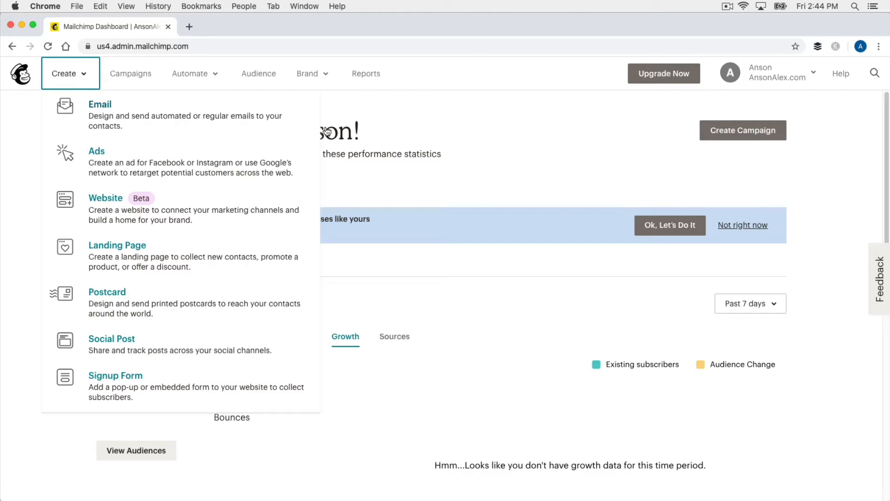
# - Open the AnsonAlex.com audience's contacts list, showing its single subscribed contact
pyautogui.click(359, 115)
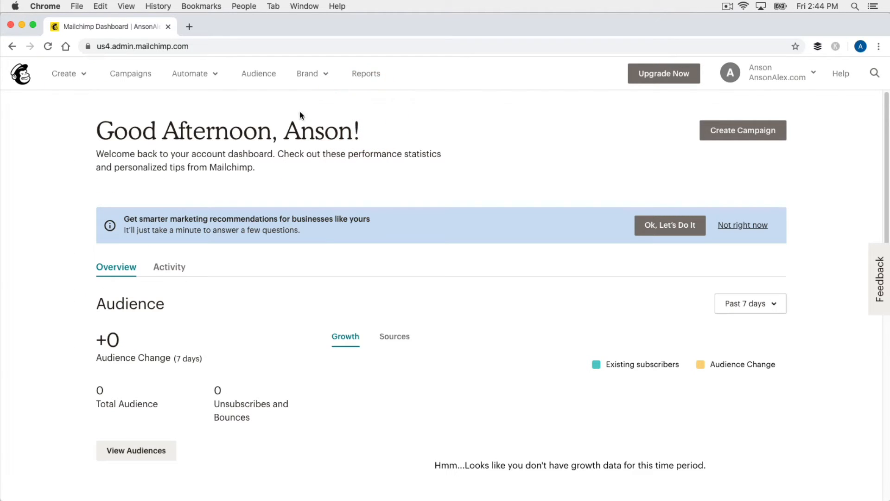
pyautogui.click(272, 82)
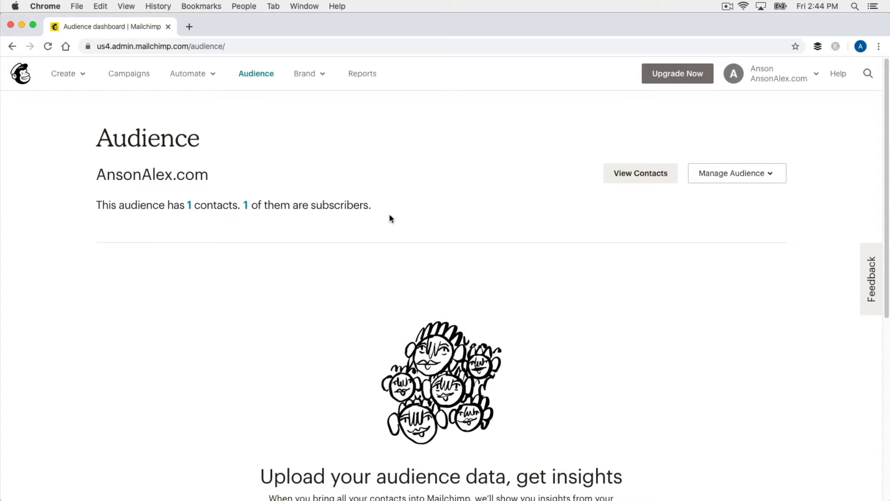
pyautogui.click(638, 181)
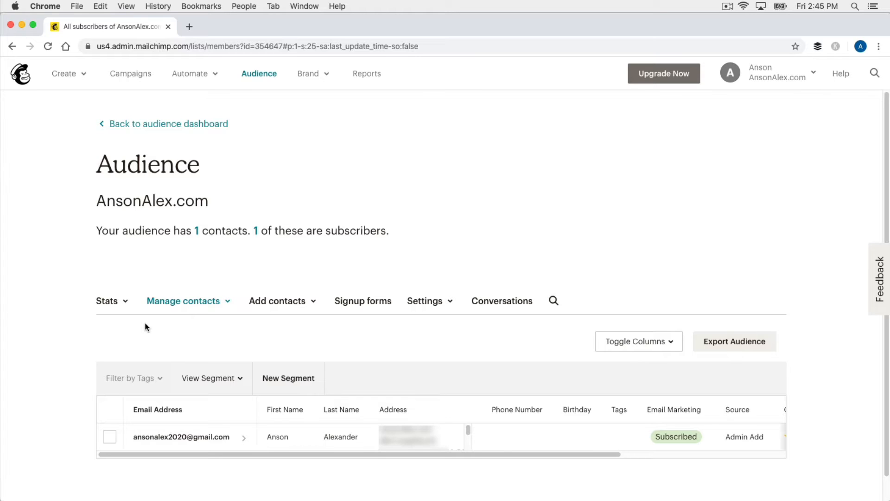
# - Show the Add contacts choices: add a subscriber or import contacts
pyautogui.click(119, 302)
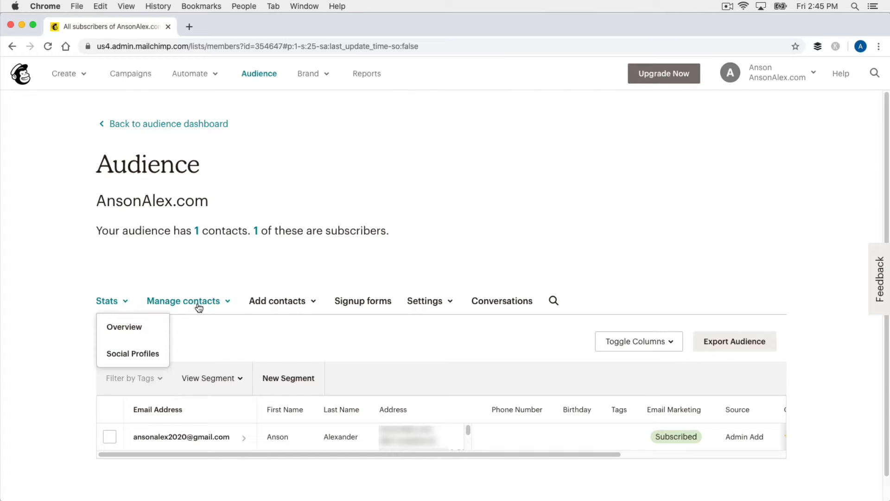
pyautogui.scroll(-1, 220, 278)
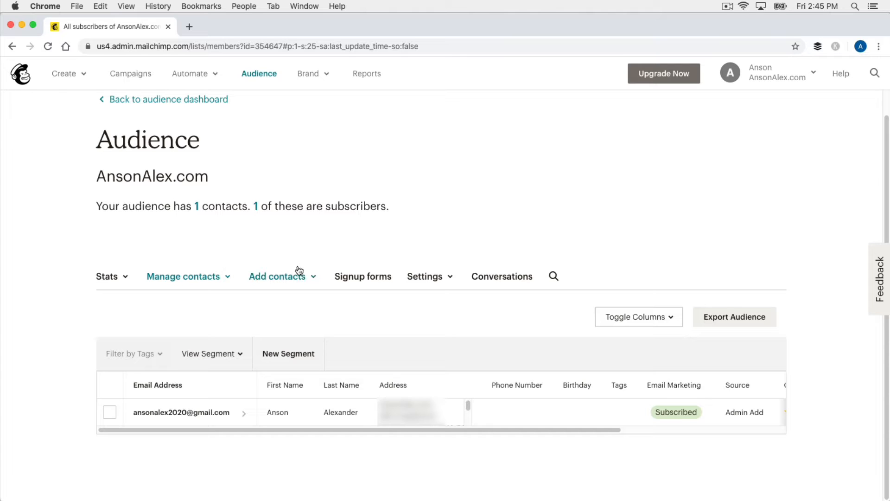
pyautogui.click(309, 278)
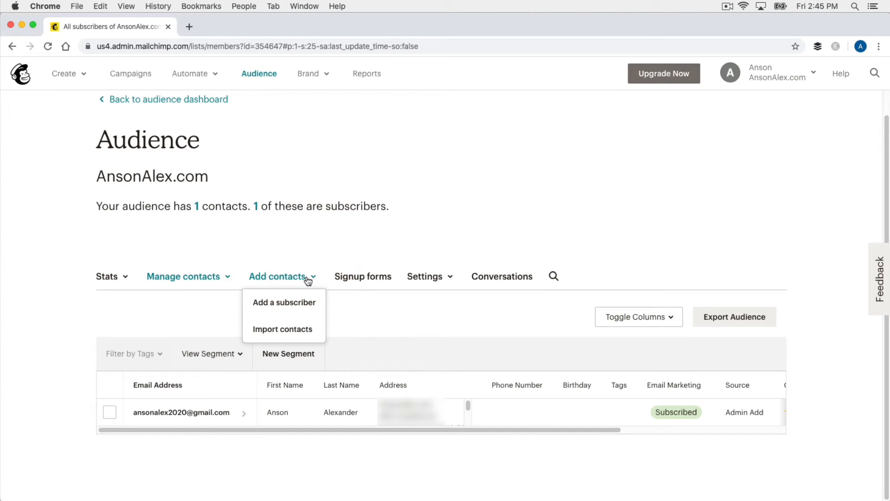
# - Open the Add a subscriber form and enter the subscriber's e-mail address
pyautogui.click(316, 309)
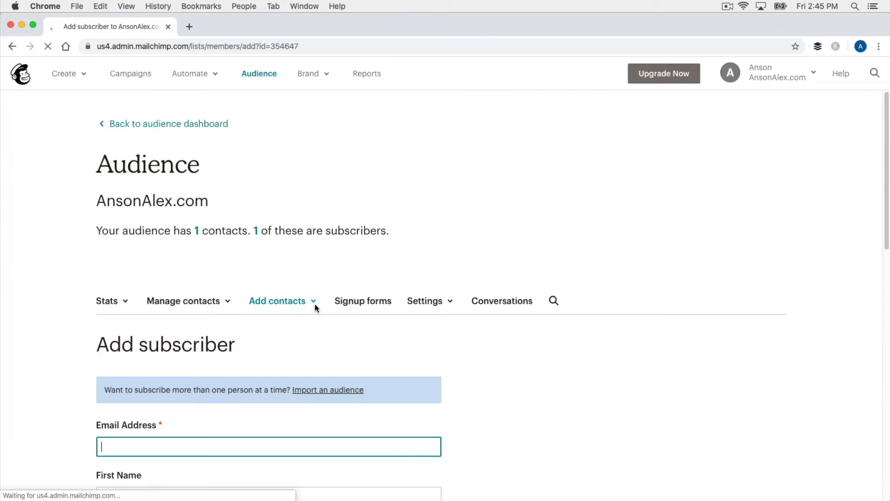
pyautogui.scroll(-5, 505, 335)
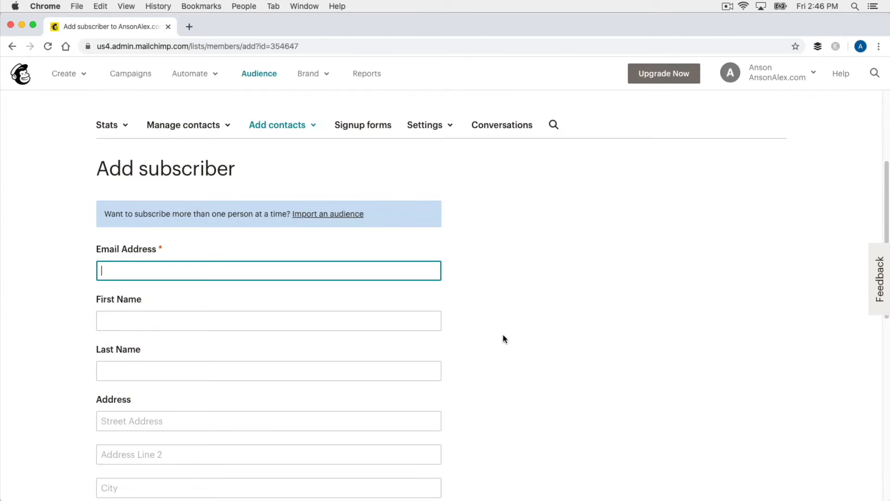
pyautogui.scroll(-2, 505, 339)
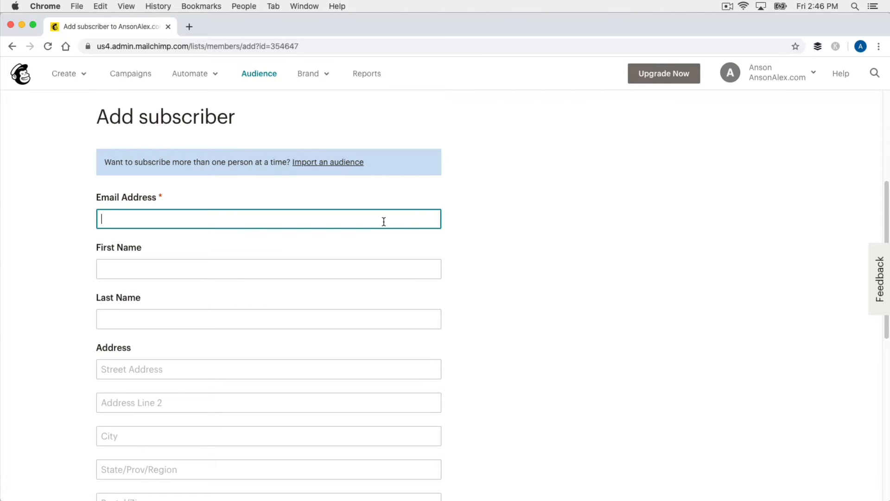
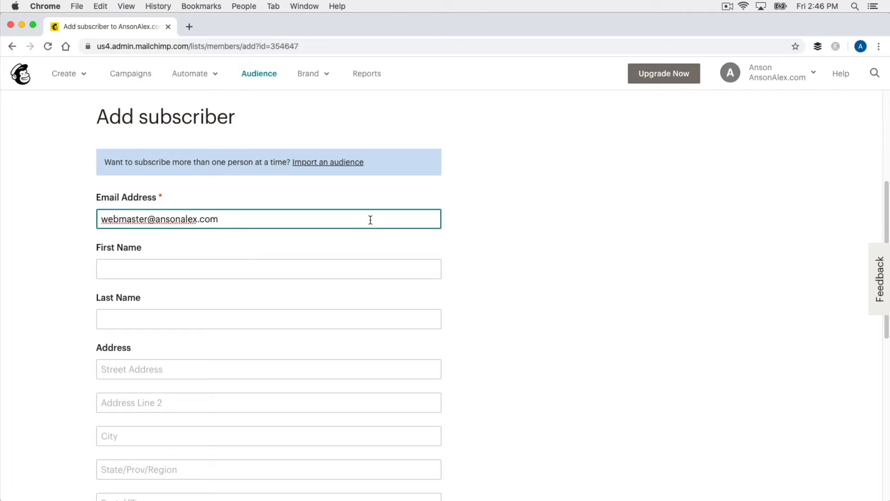
pyautogui.click(523, 264)
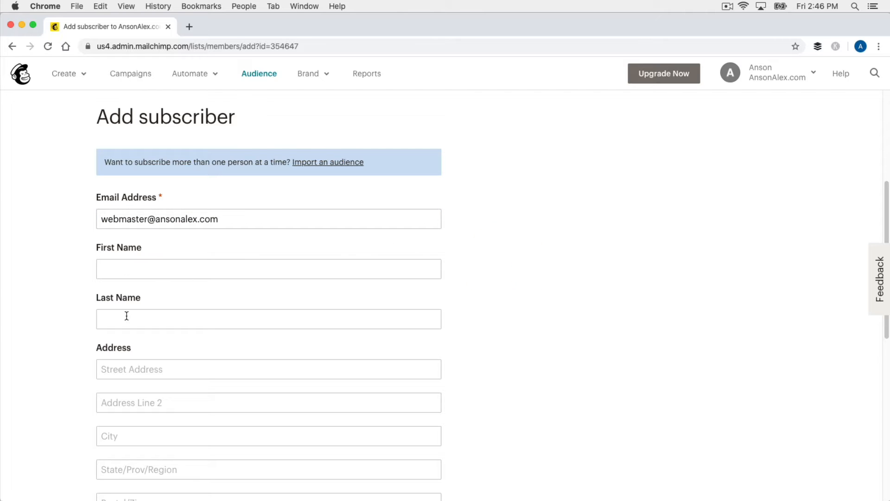
# - Enter the subscriber's first and last name, confirm email permission, and subscribe them
pyautogui.click(165, 269)
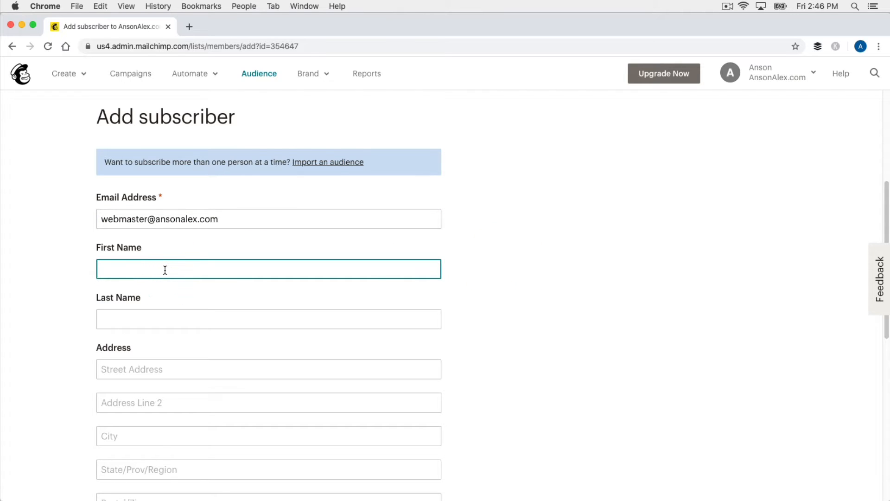
pyautogui.write('Anson')
pyautogui.press('Tab')
pyautogui.write('Alexander')
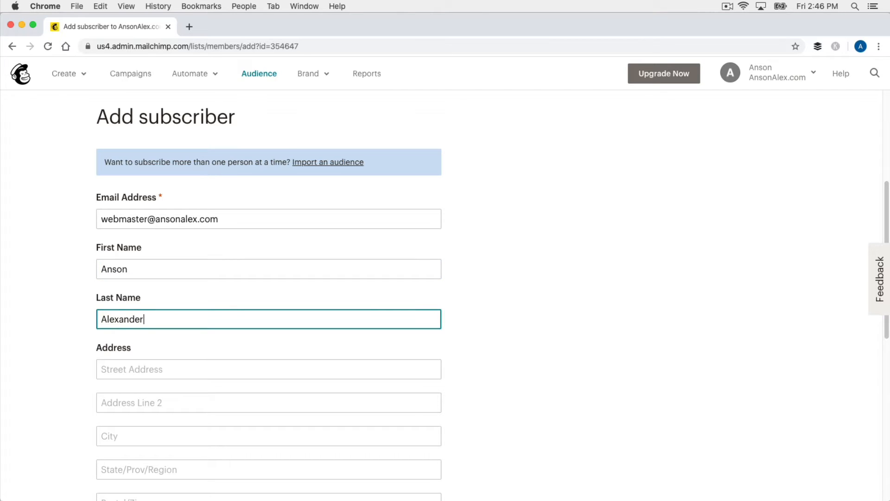
pyautogui.click(517, 240)
pyautogui.scroll(-6, 517, 236)
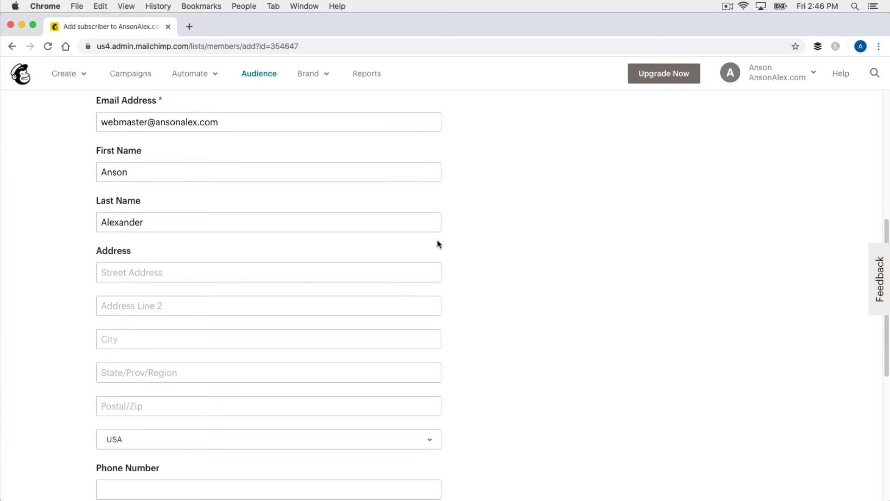
pyautogui.scroll(-2, 480, 230)
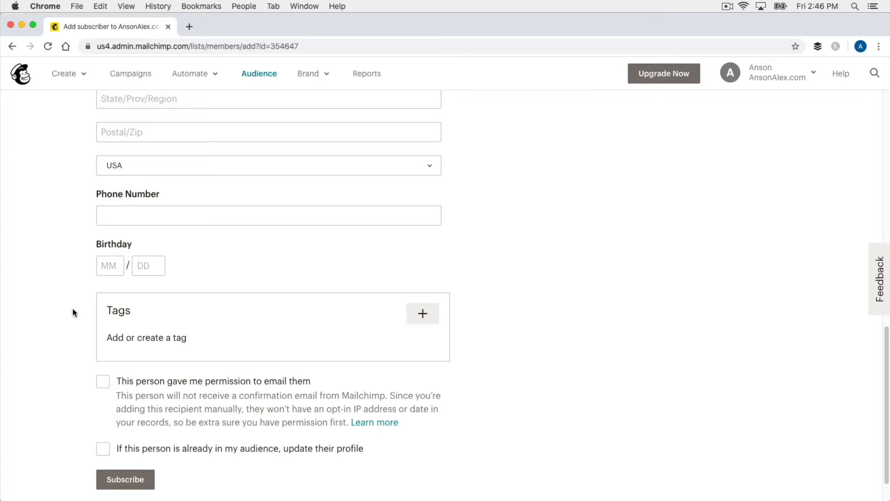
pyautogui.click(101, 383)
pyautogui.click(135, 481)
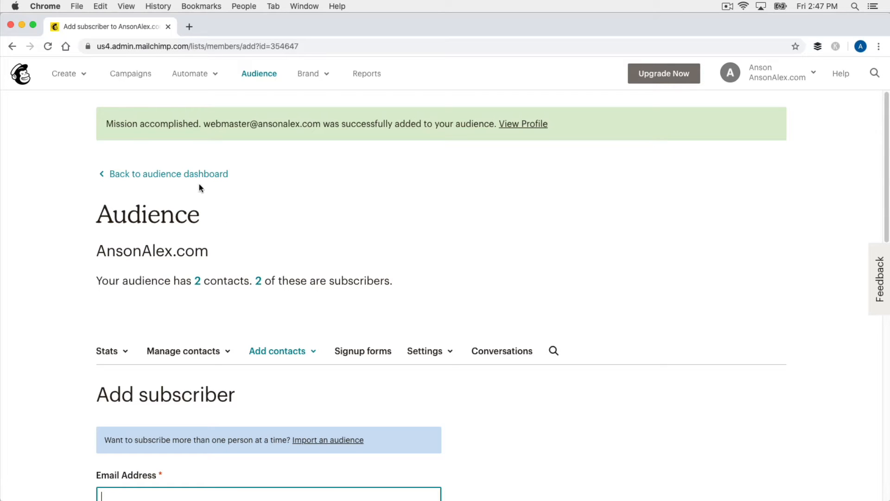
pyautogui.click(220, 174)
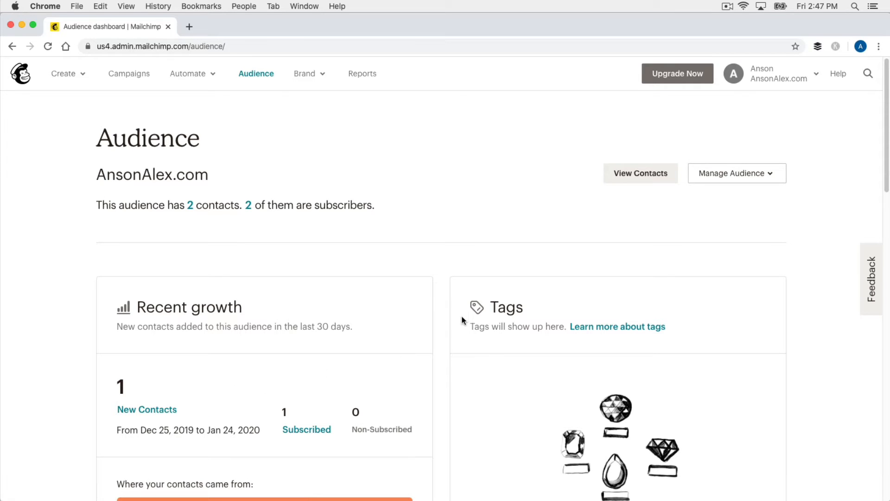
pyautogui.scroll(-7, 757, 271)
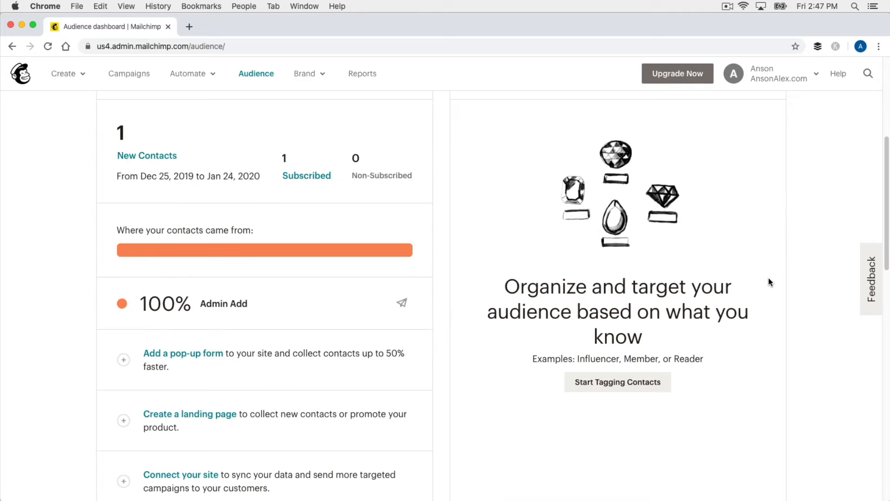
pyautogui.scroll(-2, 766, 282)
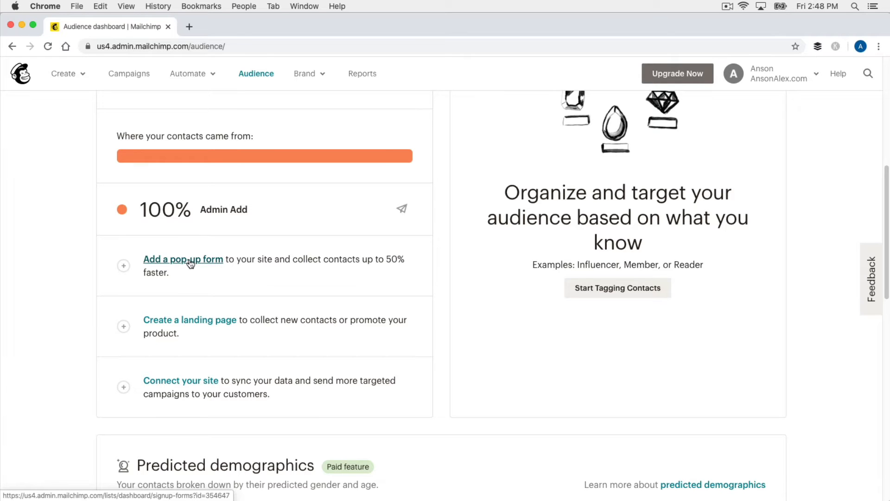
pyautogui.scroll(8, 193, 265)
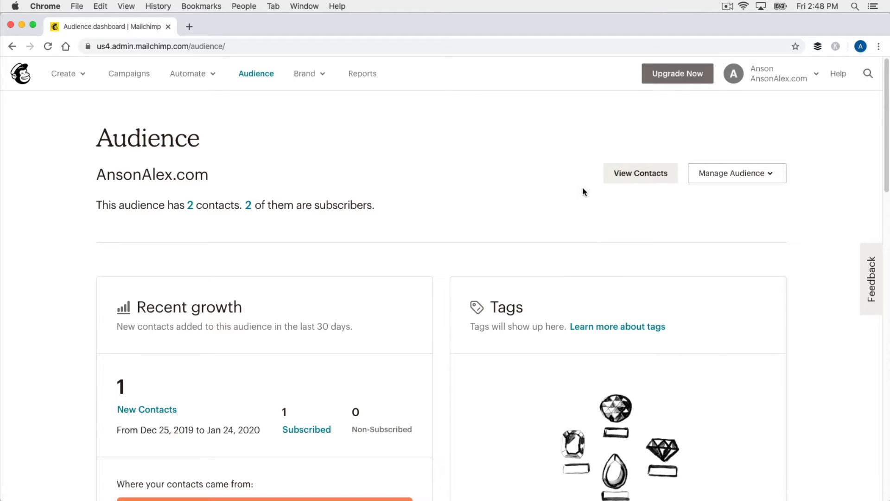
pyautogui.click(773, 180)
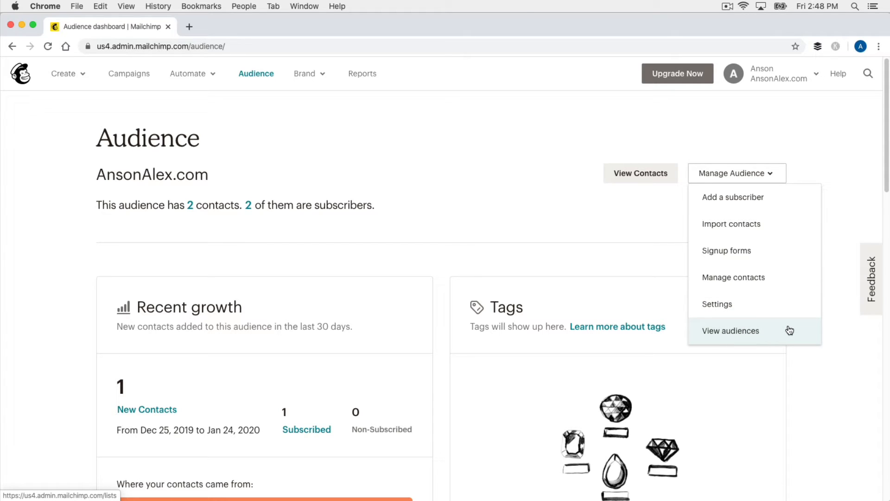
pyautogui.click(593, 214)
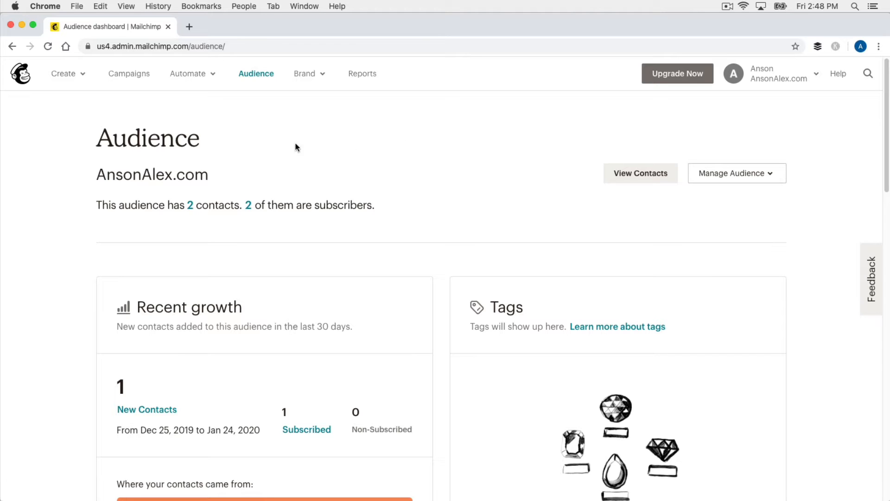
pyautogui.click(82, 79)
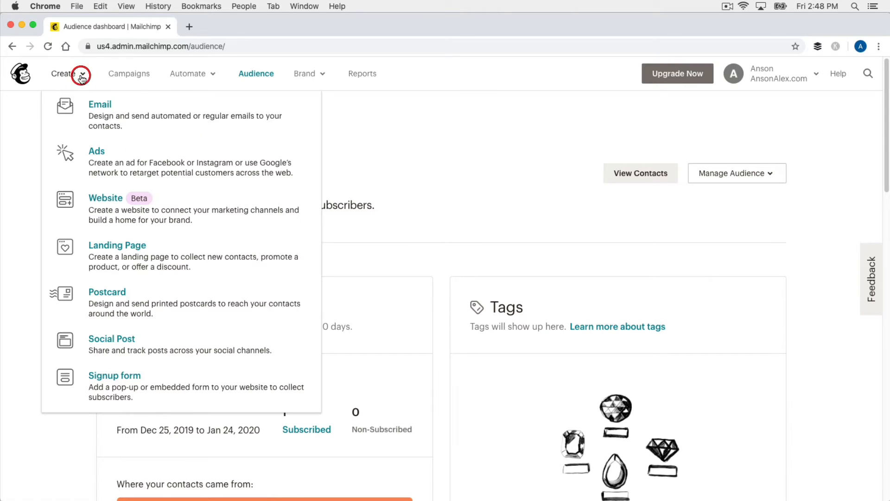
# - Choose Email from the Create menu to open the Create an email dialog
pyautogui.click(219, 116)
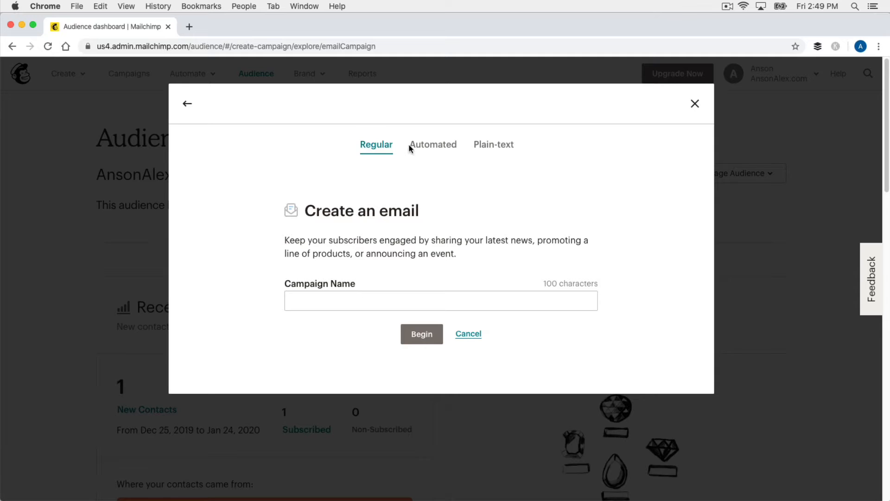
# - Browse the Automated tab's Subscriber Activity and E-Commerce automation templates
pyautogui.click(441, 146)
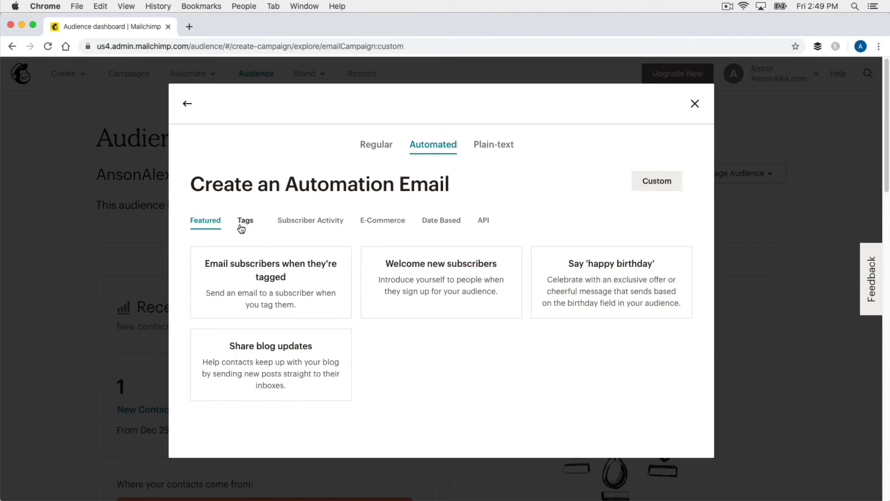
pyautogui.click(308, 224)
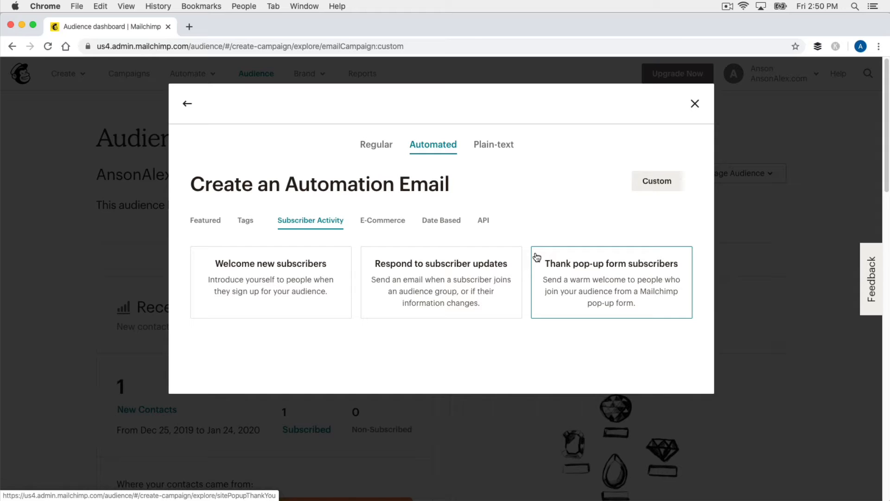
pyautogui.click(394, 224)
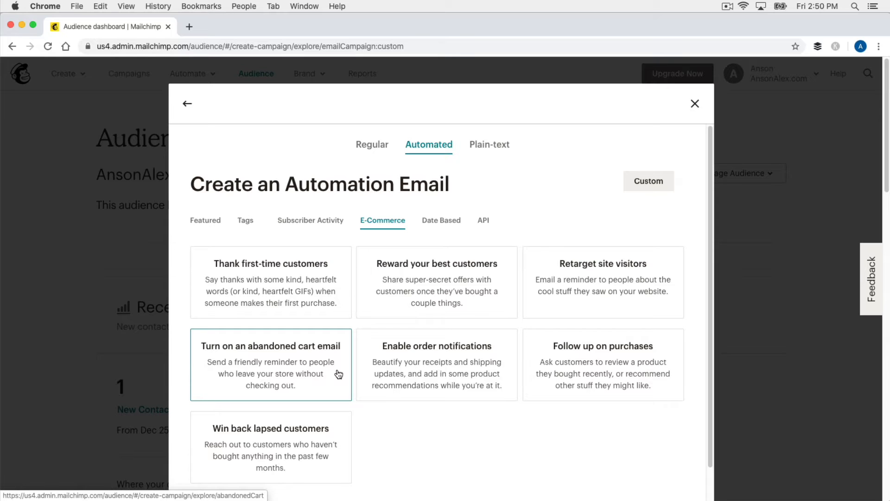
# - View the Date Based automations, then switch back to the Regular email tab
pyautogui.click(452, 223)
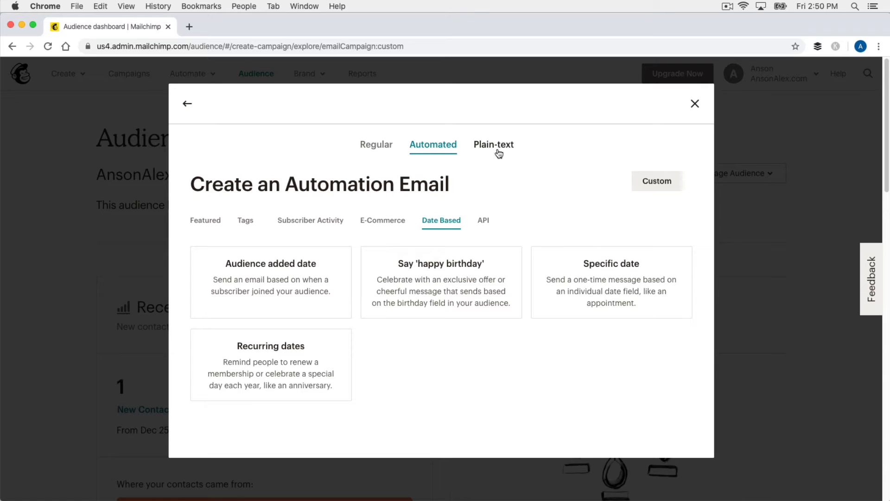
pyautogui.click(374, 152)
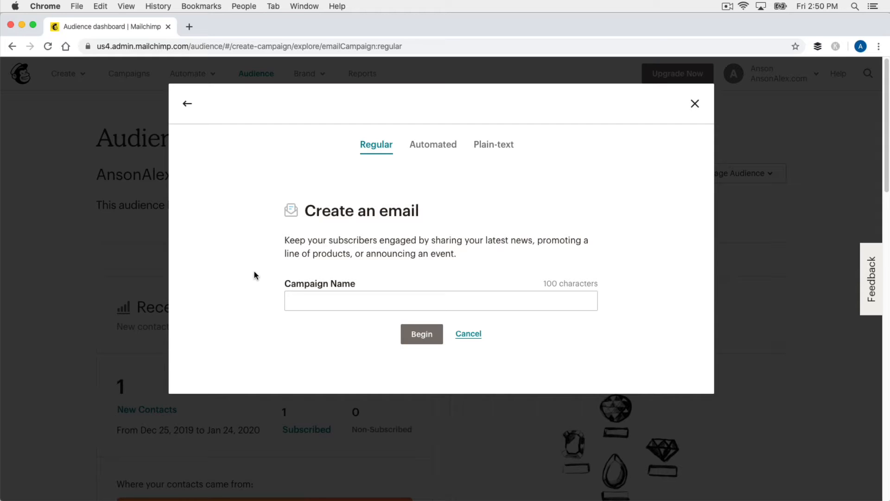
# - Enter 'AnsonAlex 2020' as the campaign name and begin the draft
pyautogui.click(296, 294)
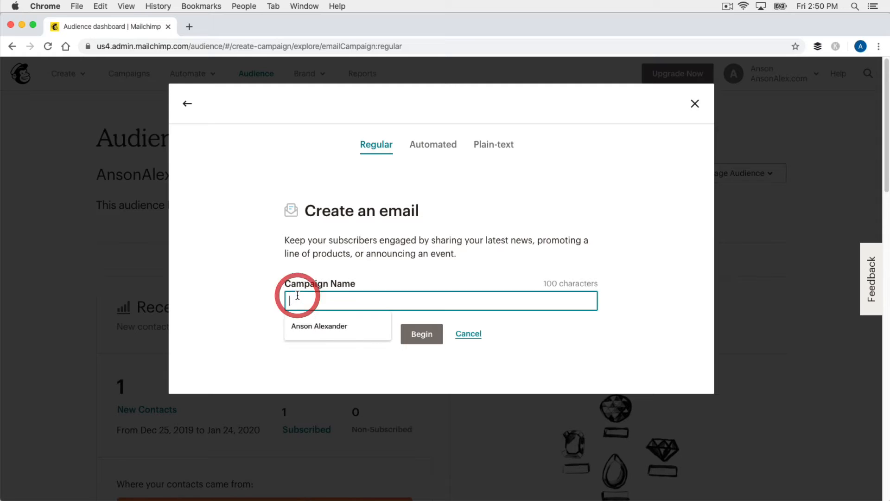
pyautogui.write('AnsonAlex c')
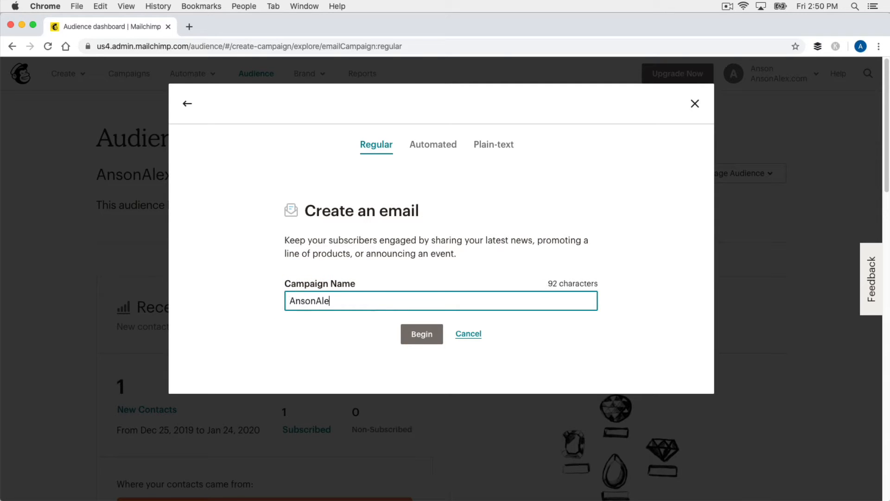
pyautogui.press('BackSpace')
pyautogui.write('2020')
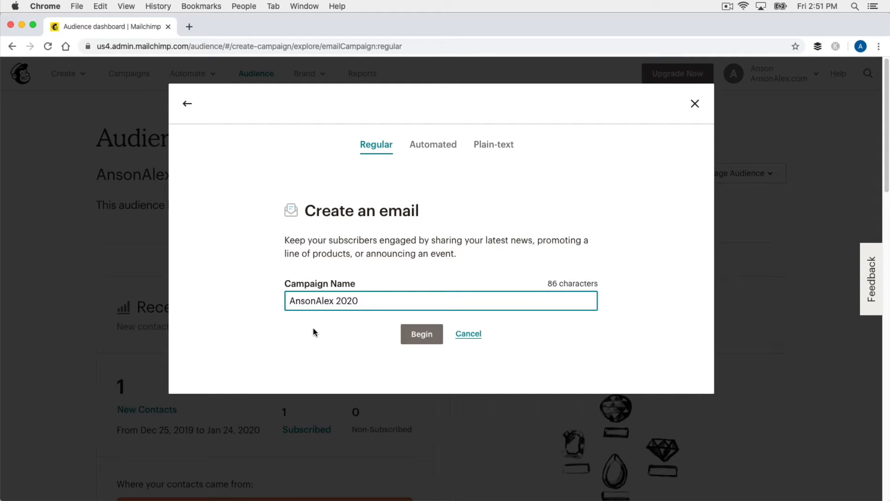
pyautogui.click(418, 335)
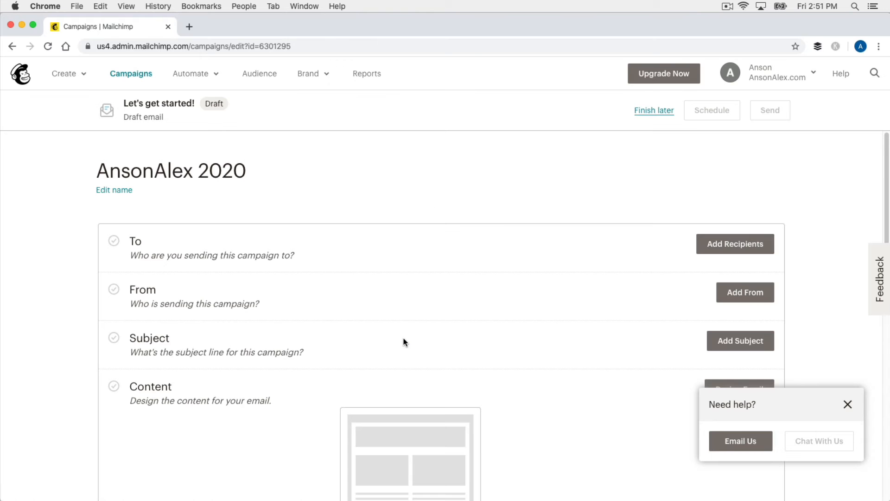
# - Dismiss the help popup, add recipients from the AnsonAlex.com audience, and show its segment choices
pyautogui.click(848, 405)
pyautogui.scroll(-2, 851, 301)
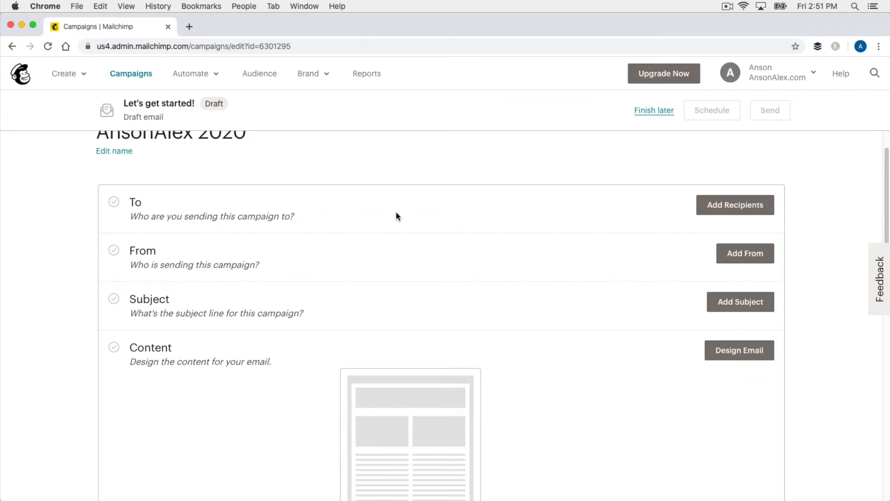
pyautogui.click(720, 202)
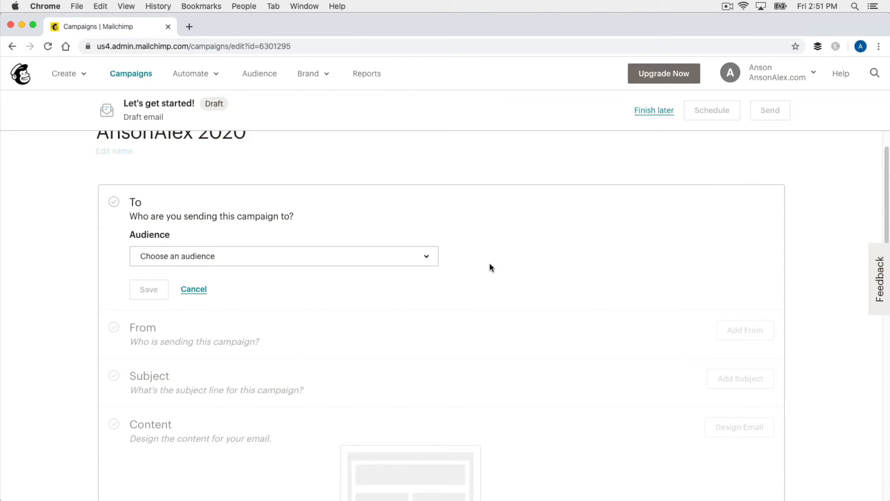
pyautogui.click(421, 263)
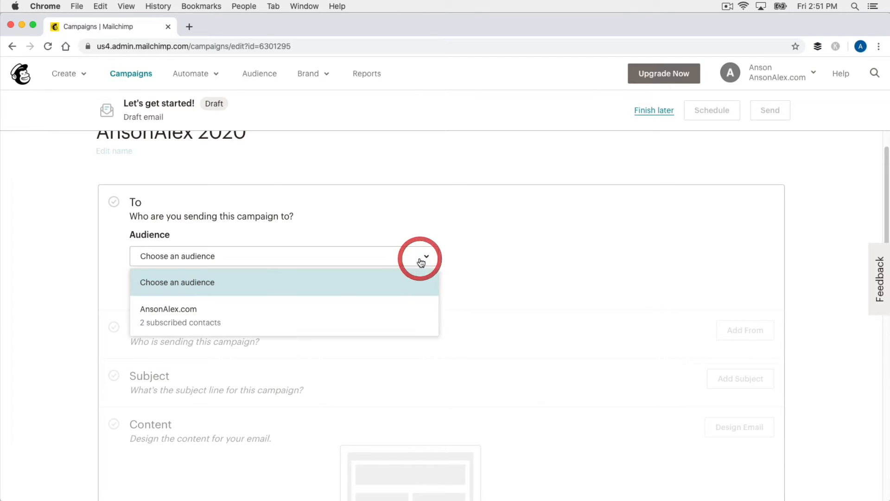
pyautogui.click(243, 324)
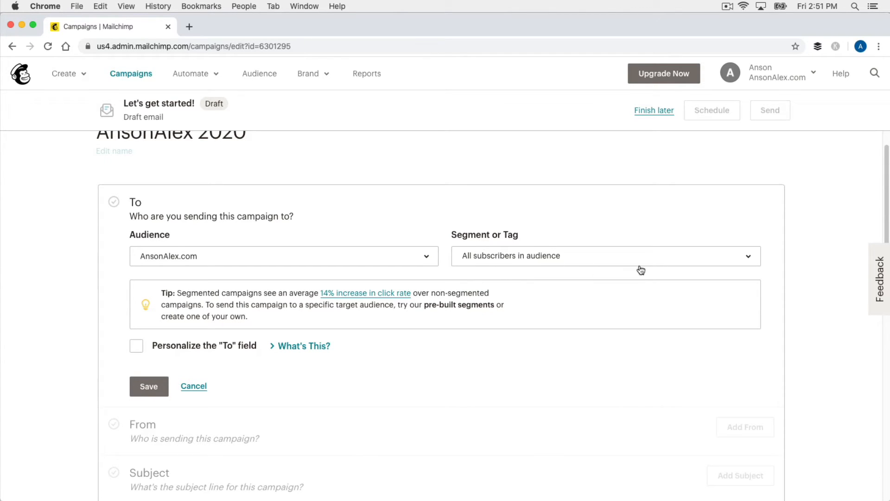
pyautogui.click(746, 261)
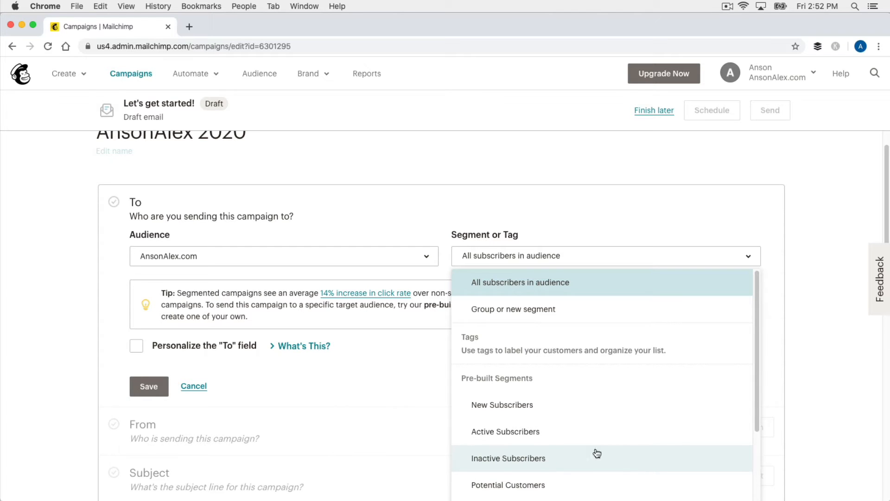
# - Keep 'All subscribers in audience' and save the To section for AnsonAlex.com's 2 recipients
pyautogui.scroll(-1, 659, 390)
pyautogui.scroll(-4, 660, 384)
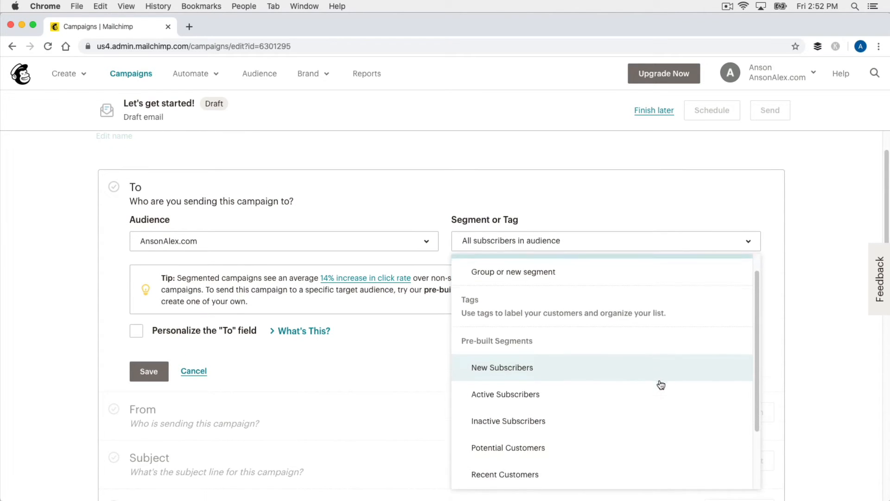
pyautogui.click(571, 198)
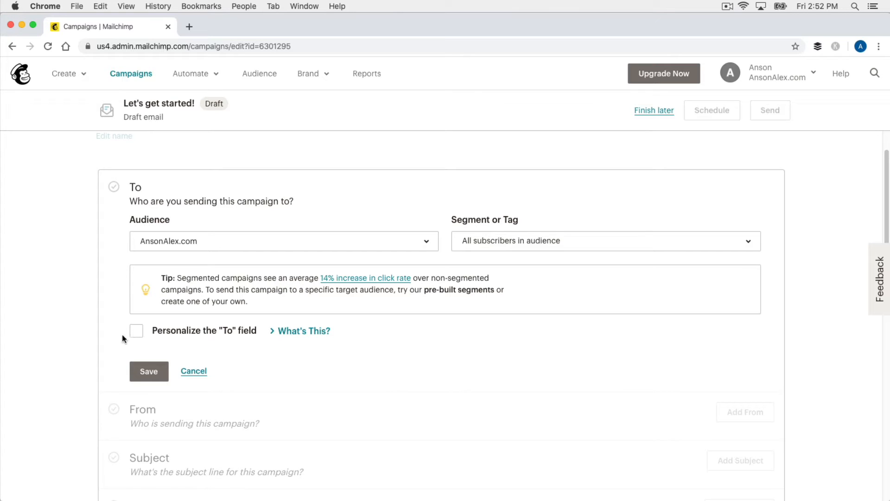
pyautogui.scroll(-1, 63, 332)
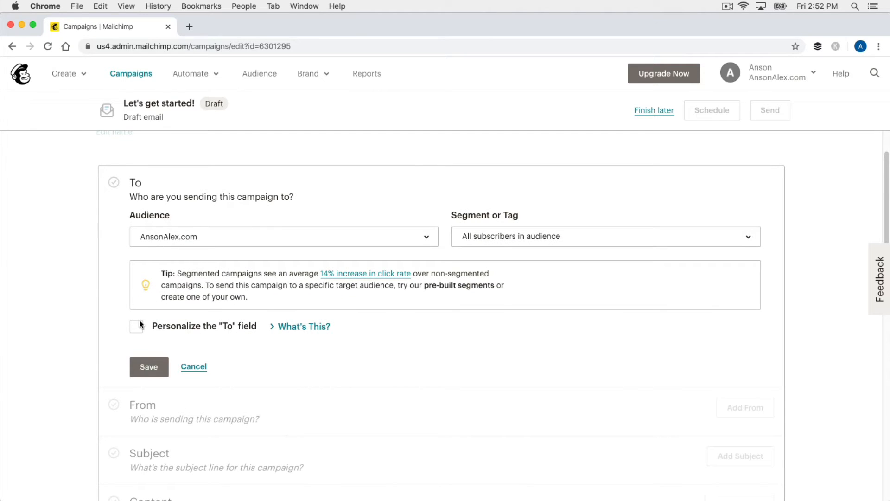
pyautogui.click(148, 368)
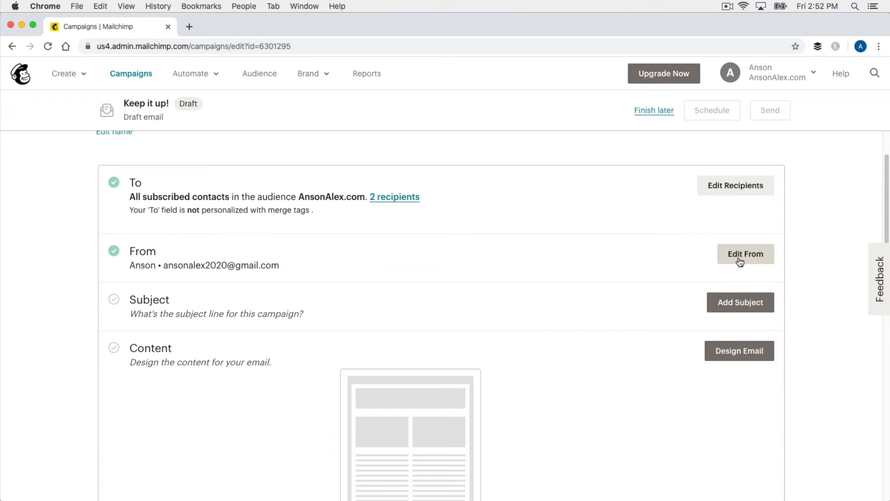
pyautogui.scroll(-2, 613, 286)
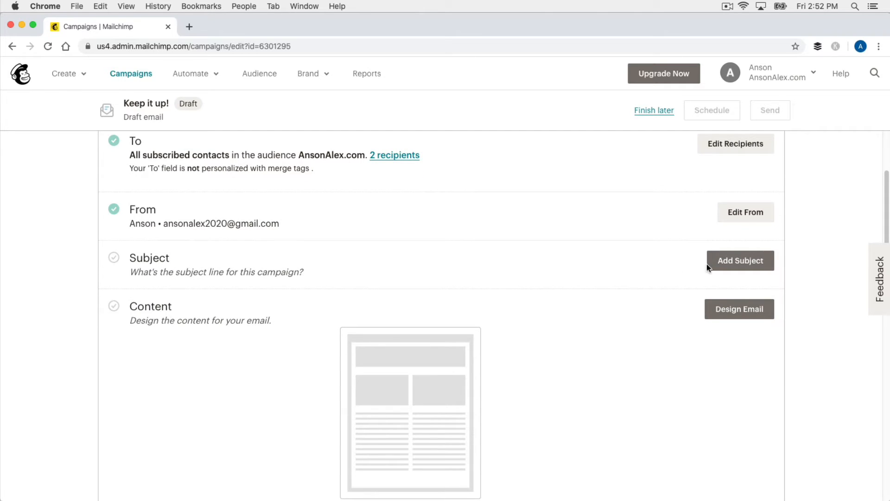
# - Save the subject line 'New AnsonAlex.com Content in 2020', then proceed to designing the email
pyautogui.click(730, 261)
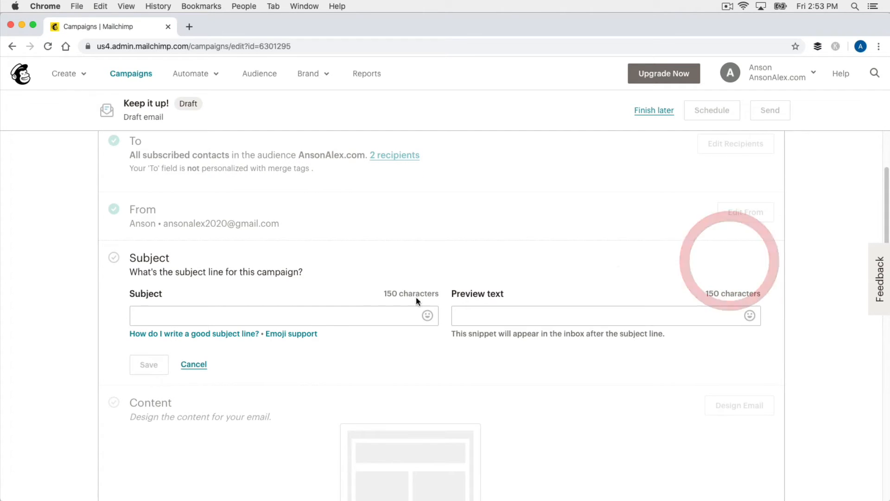
pyautogui.click(319, 321)
pyautogui.write('N')
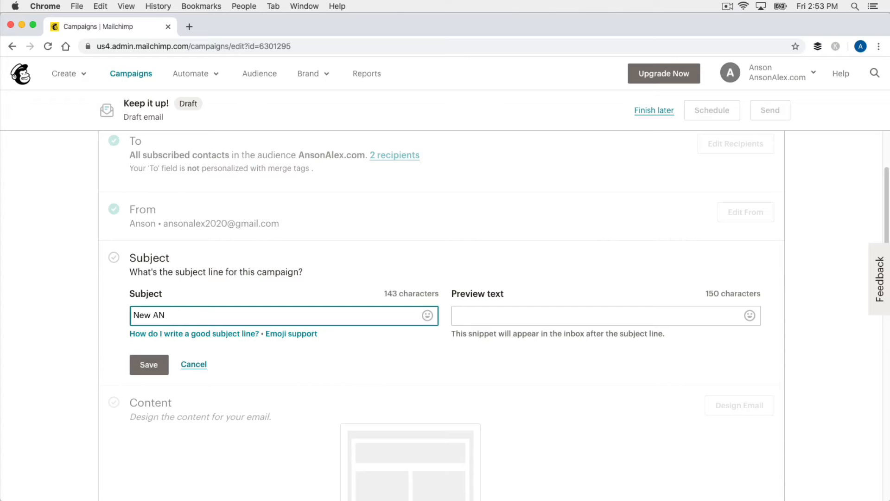
pyautogui.write('ew AnsonAlex.com Content in 2020')
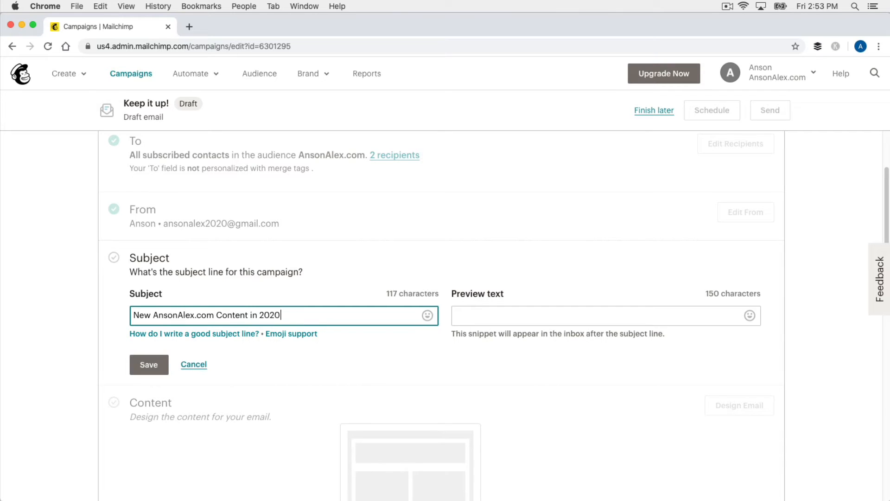
pyautogui.click(395, 345)
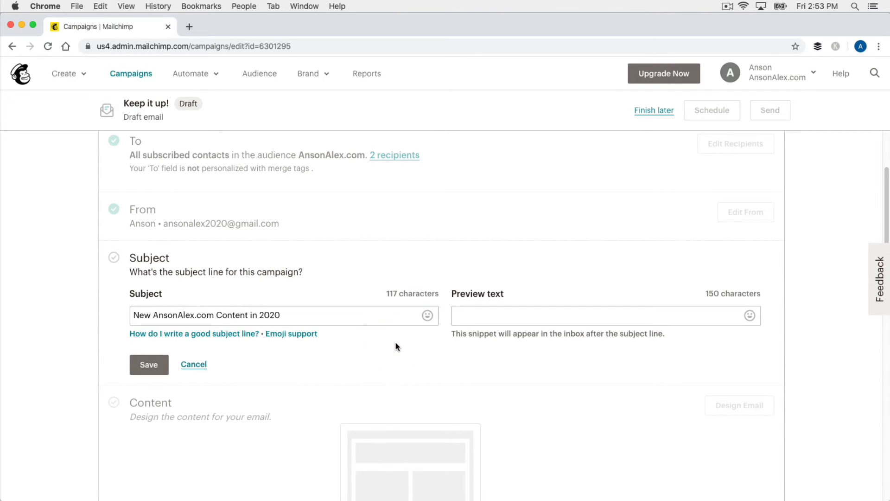
pyautogui.click(151, 362)
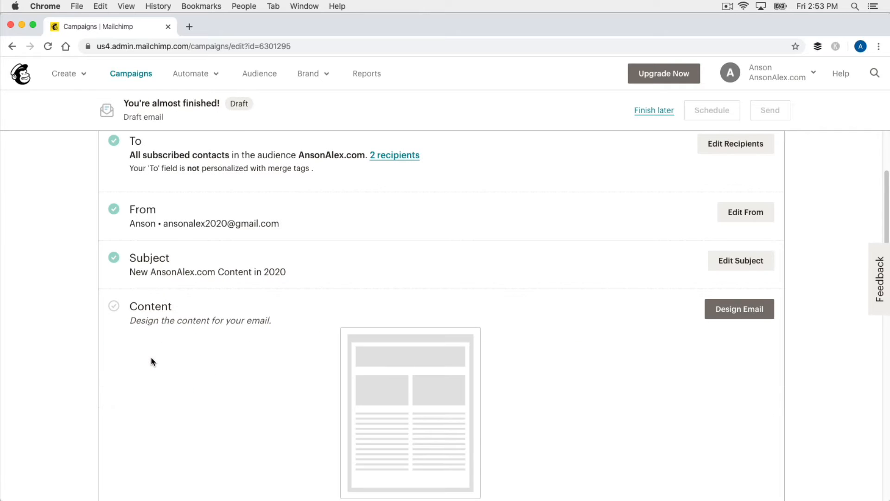
pyautogui.scroll(-3, 70, 320)
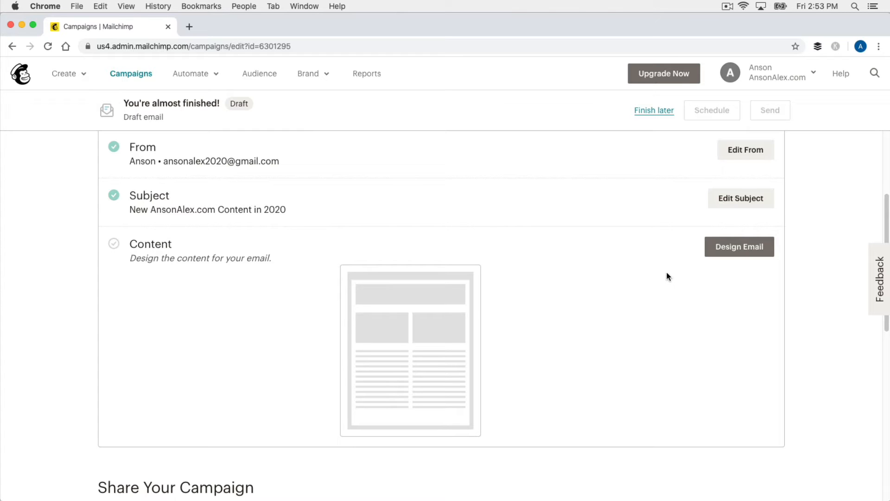
pyautogui.click(750, 249)
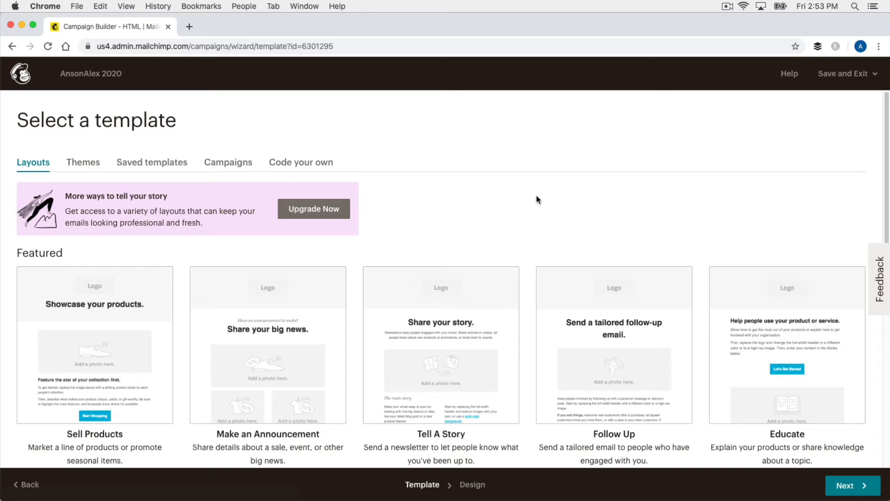
# - Scroll through the Basic templates on the Layouts tab
pyautogui.scroll(-3, 538, 200)
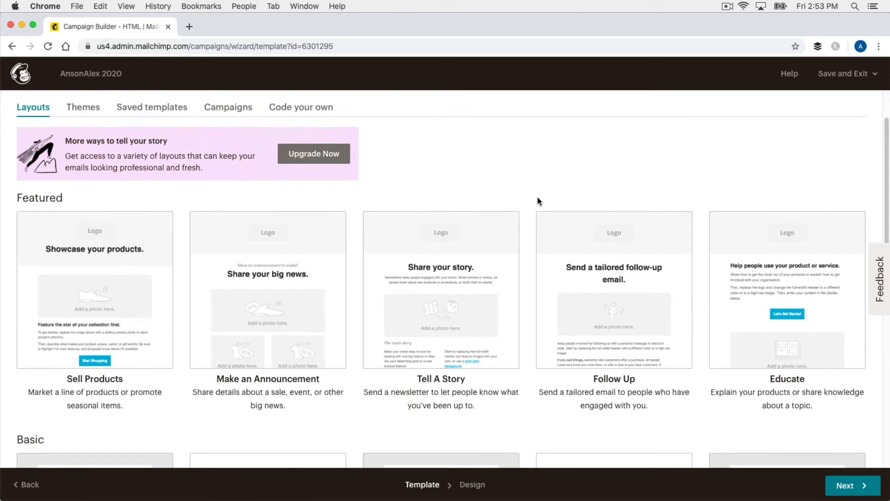
pyautogui.scroll(-3, 538, 199)
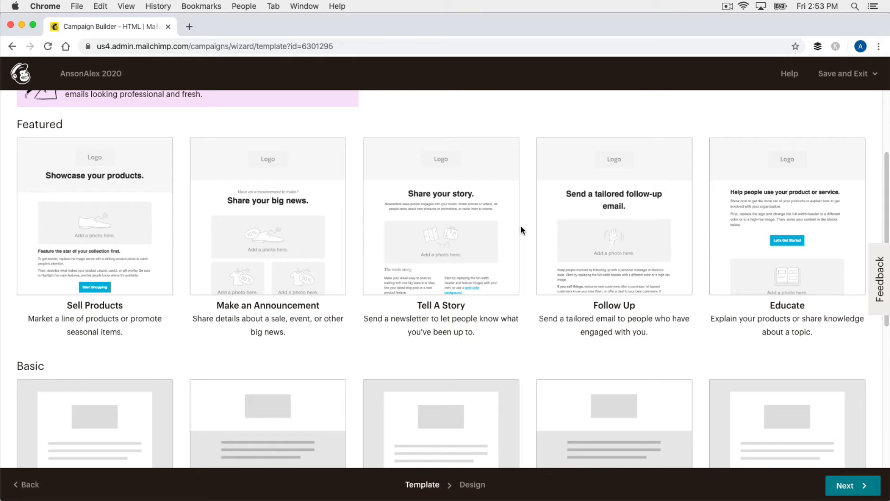
pyautogui.scroll(-7, 521, 231)
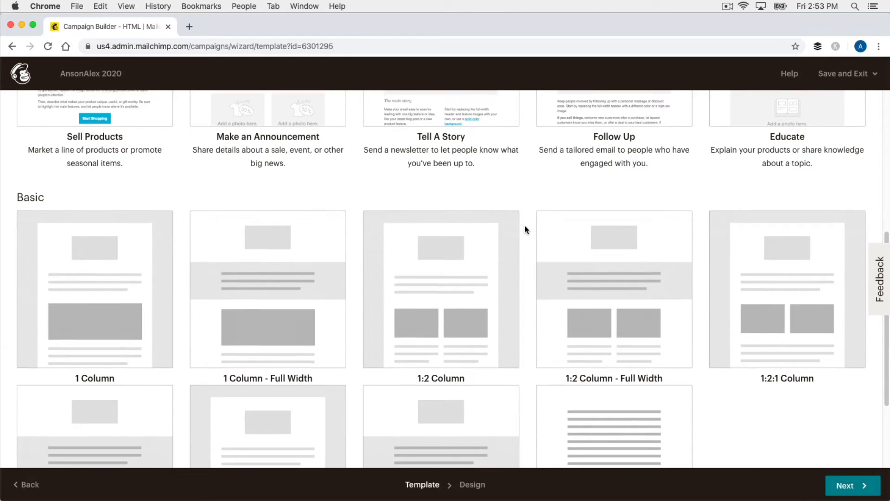
pyautogui.scroll(-4, 525, 229)
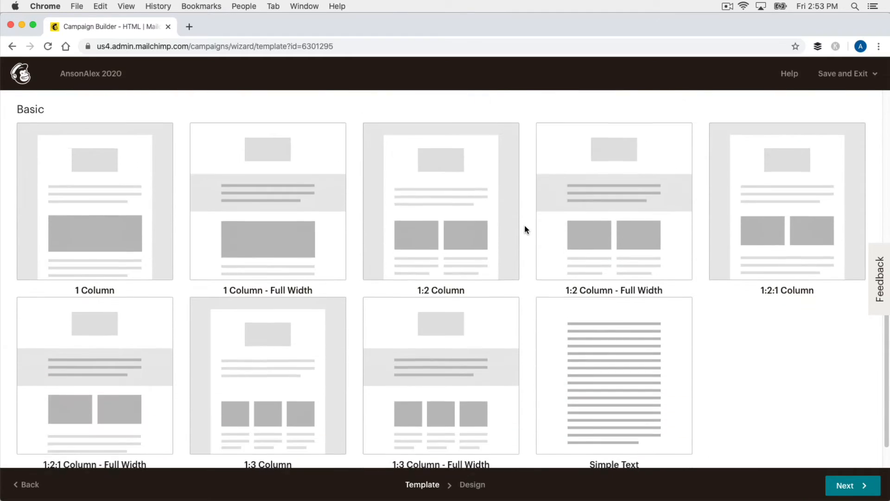
pyautogui.scroll(-1, 525, 229)
pyautogui.scroll(-2, 525, 229)
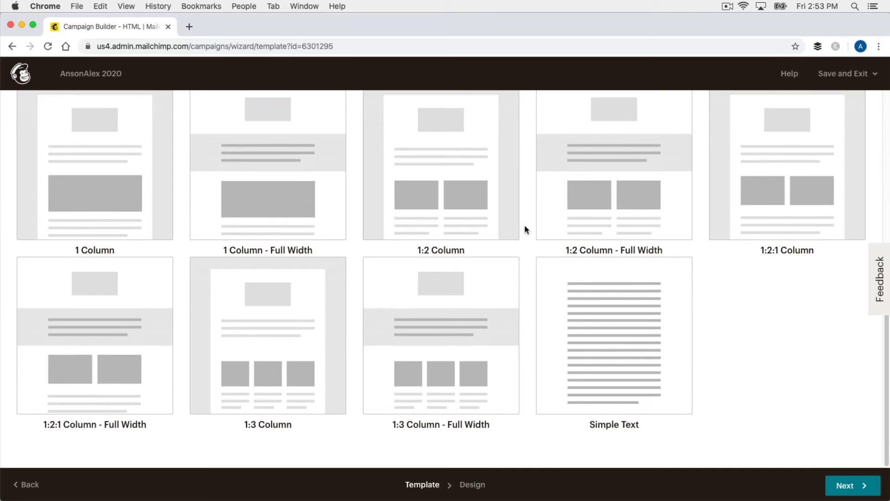
pyautogui.scroll(4, 525, 230)
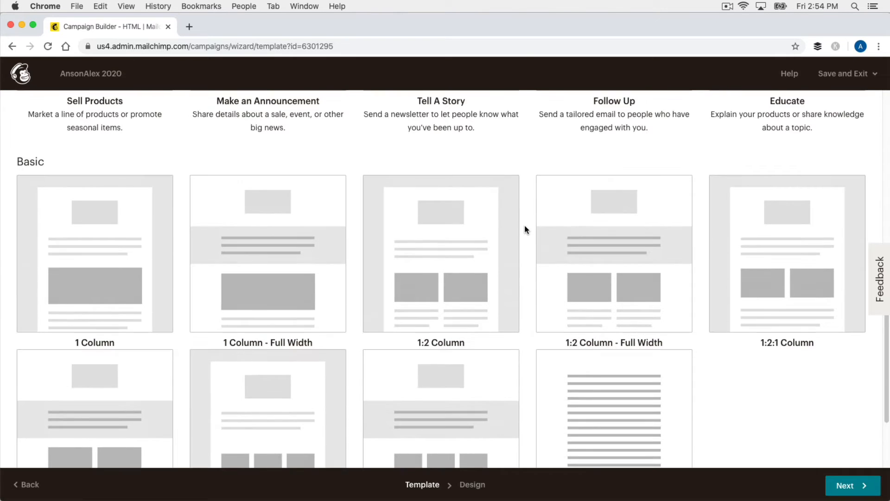
pyautogui.scroll(2, 525, 229)
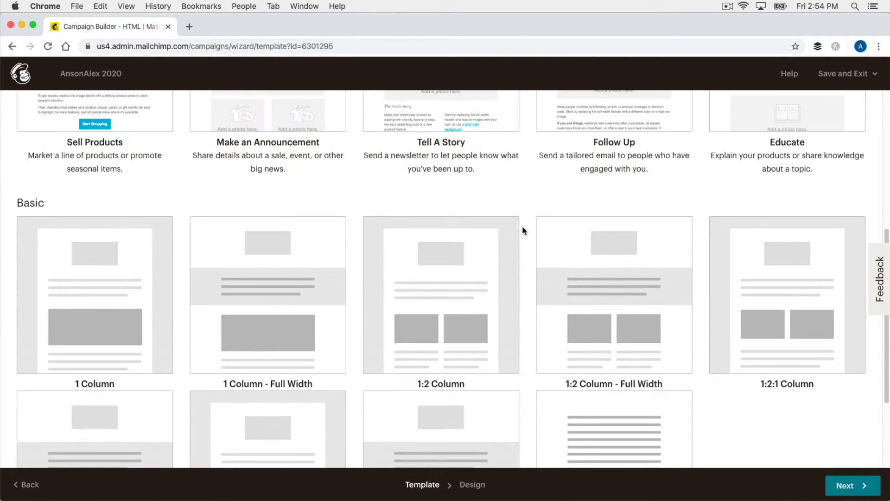
pyautogui.scroll(12, 525, 230)
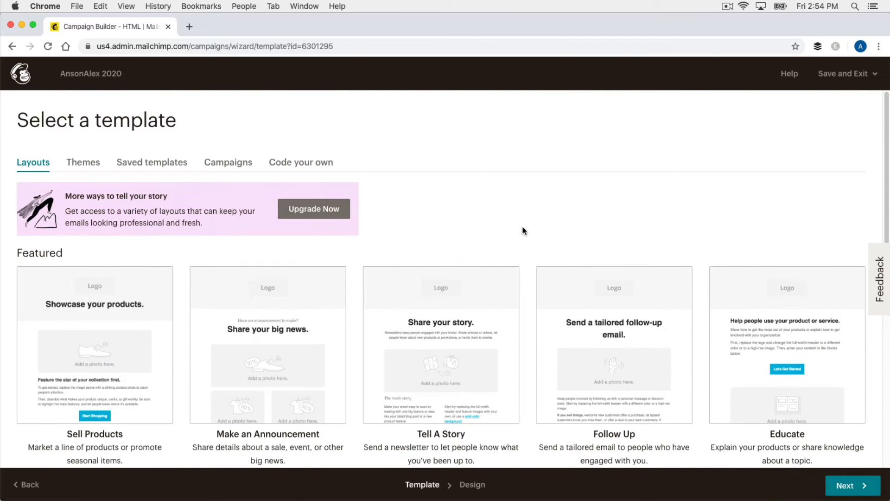
# - Browse the themed template gallery on the Themes tab
pyautogui.click(69, 167)
pyautogui.scroll(-2, 525, 209)
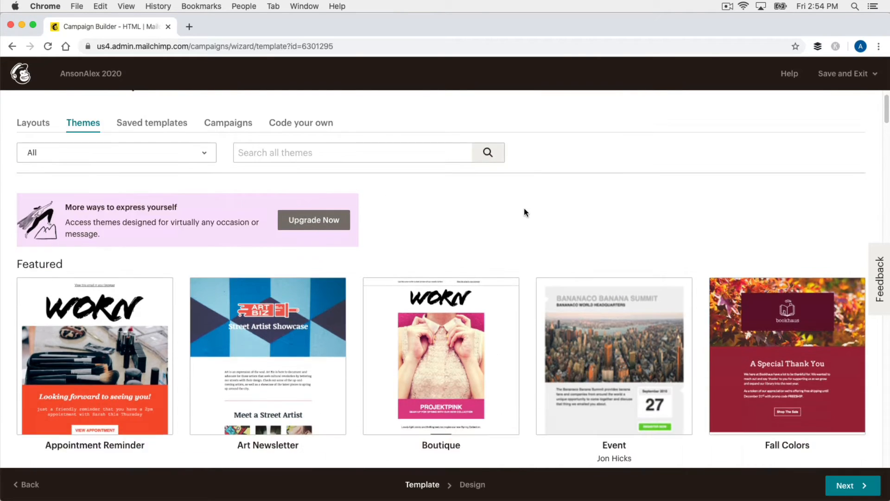
pyautogui.scroll(-5, 516, 228)
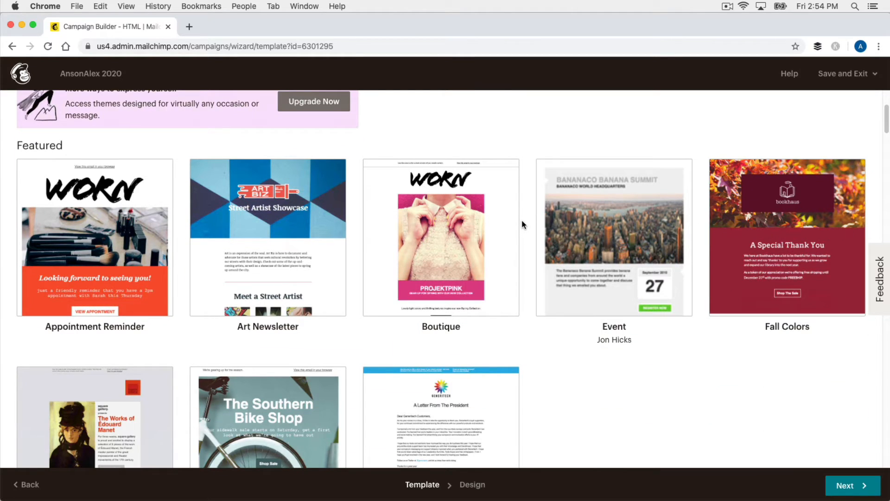
pyautogui.scroll(-2, 530, 214)
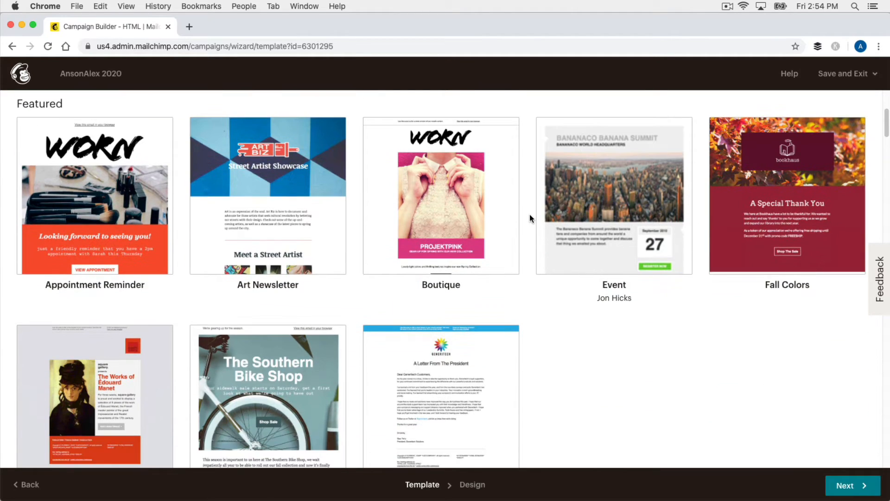
pyautogui.scroll(-5, 527, 215)
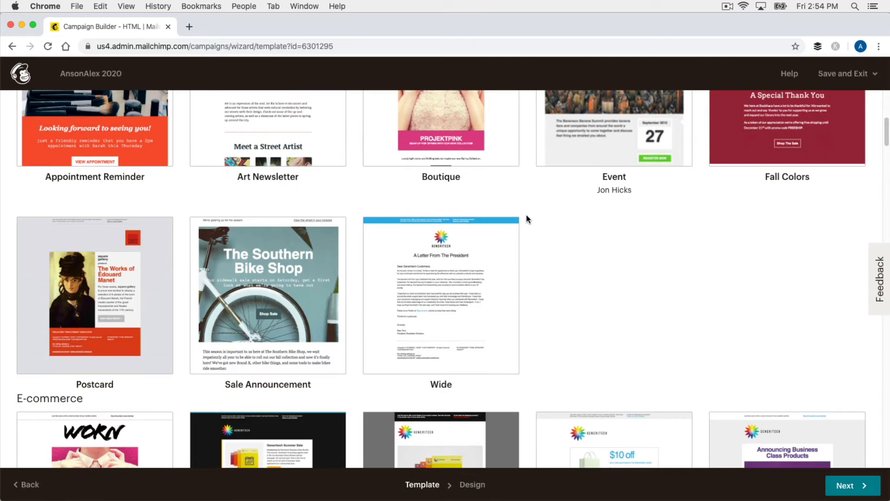
pyautogui.scroll(-10, 527, 215)
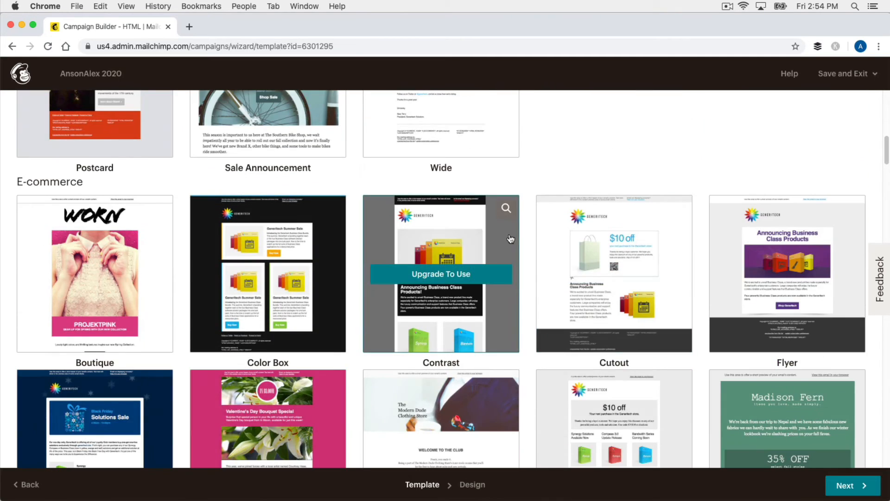
pyautogui.scroll(-5, 522, 226)
pyautogui.scroll(-3, 522, 226)
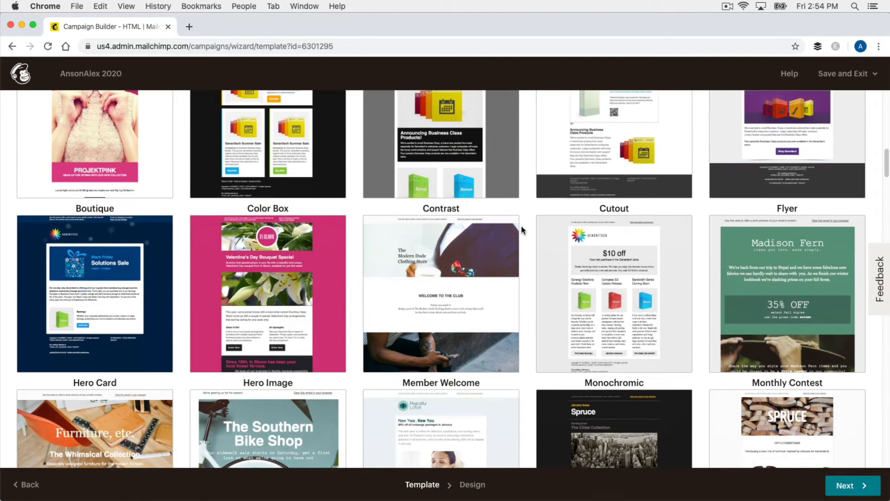
pyautogui.scroll(-9, 522, 226)
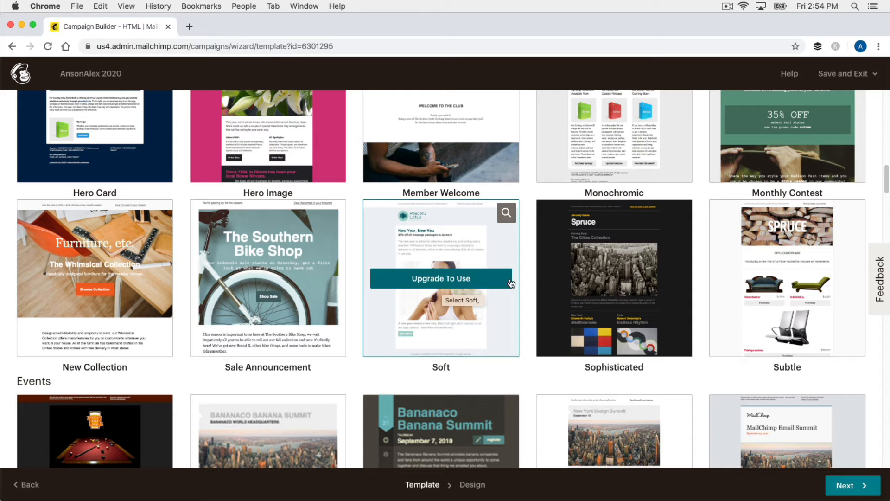
pyautogui.scroll(-1, 528, 280)
pyautogui.scroll(-3, 528, 280)
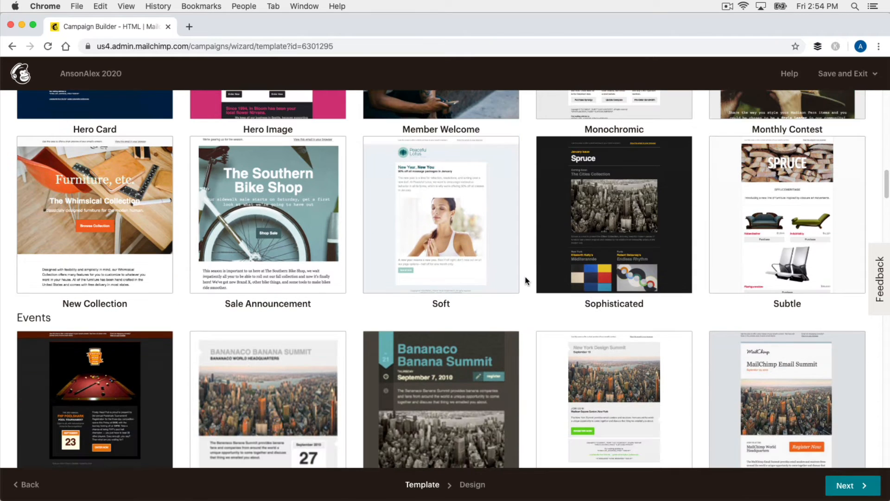
pyautogui.scroll(20, 533, 275)
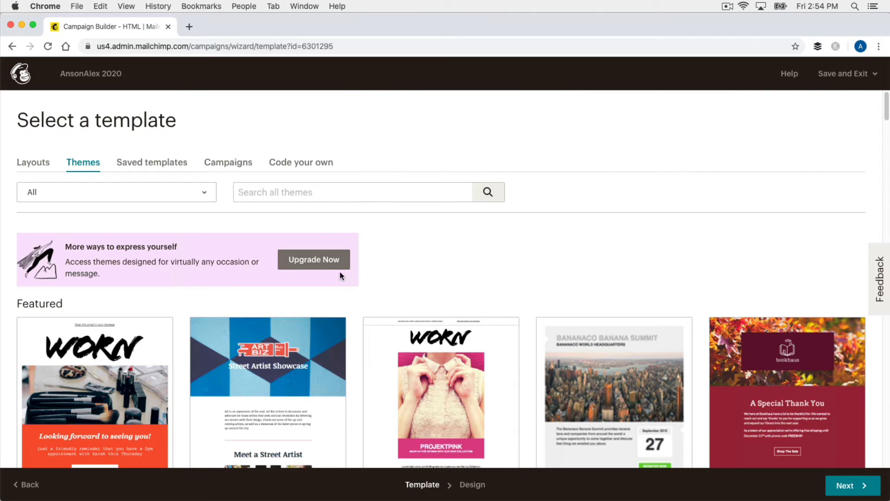
# - Return to Layouts and pick the Sell Products template for the email
pyautogui.click(32, 163)
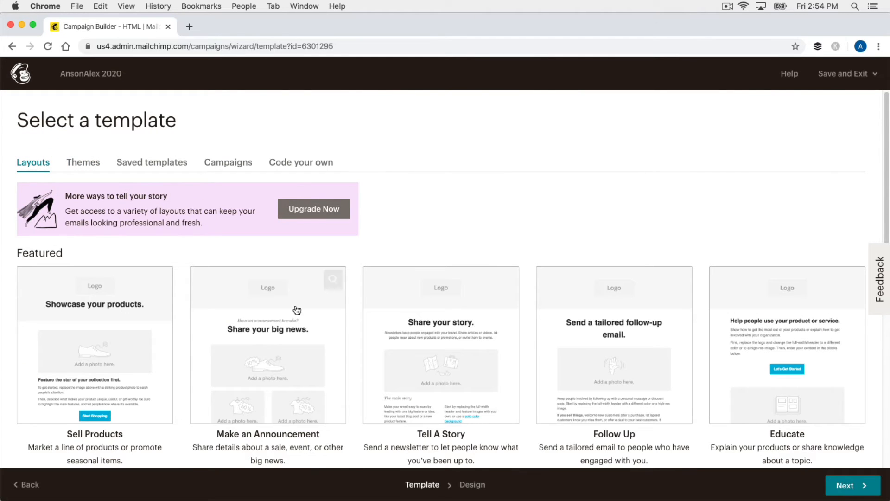
pyautogui.click(91, 343)
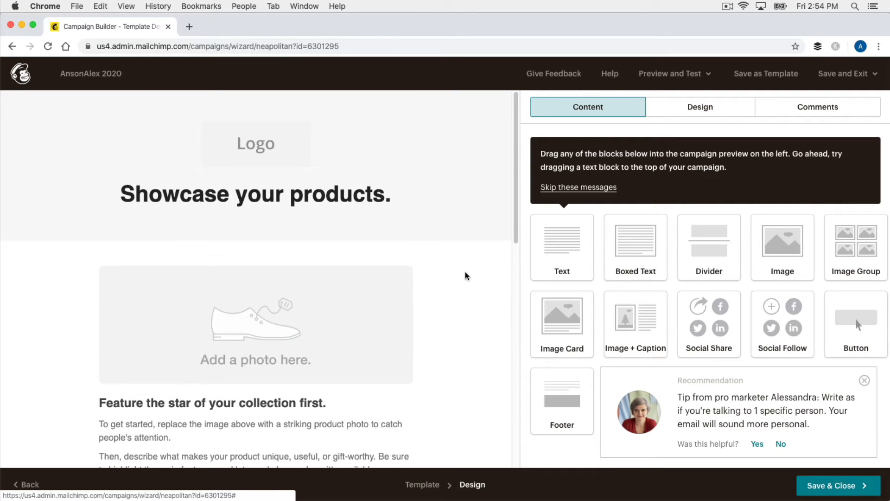
# - Skip the editor's intro tips and review the Sell Products draft's logo, heading, photo and button blocks
pyautogui.click(564, 187)
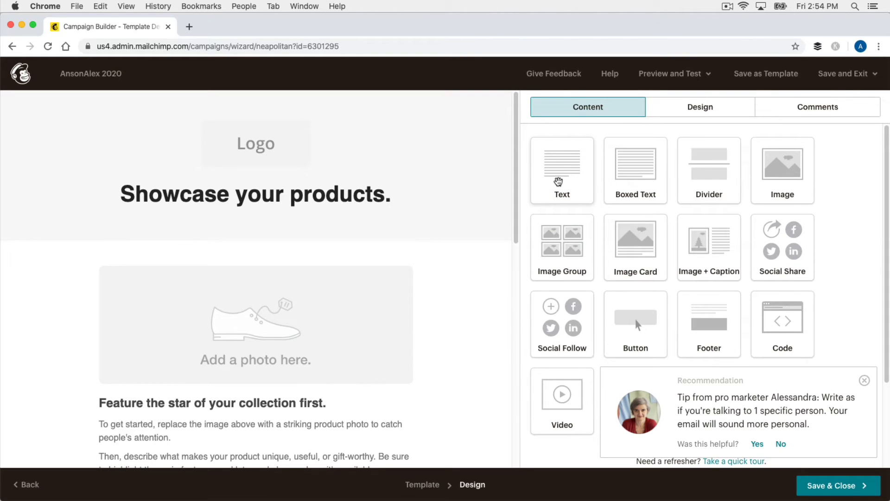
pyautogui.moveTo(382, 278)
pyautogui.moveTo(357, 198)
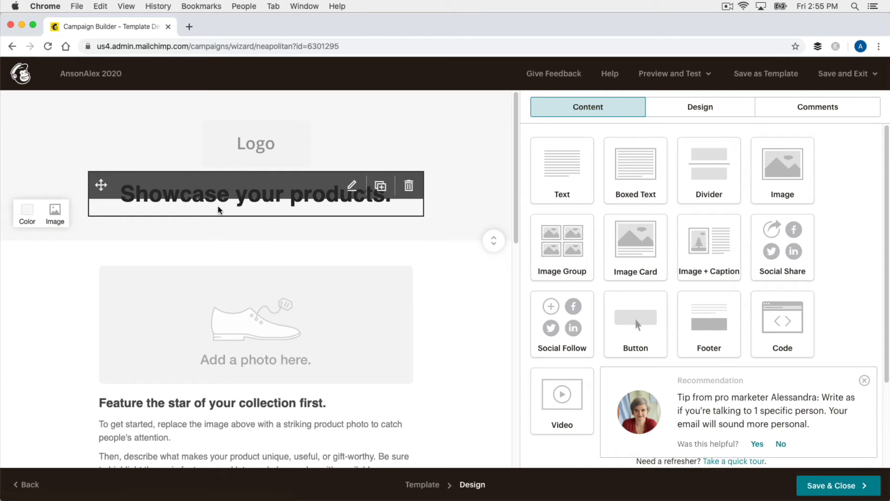
pyautogui.scroll(-3, 444, 276)
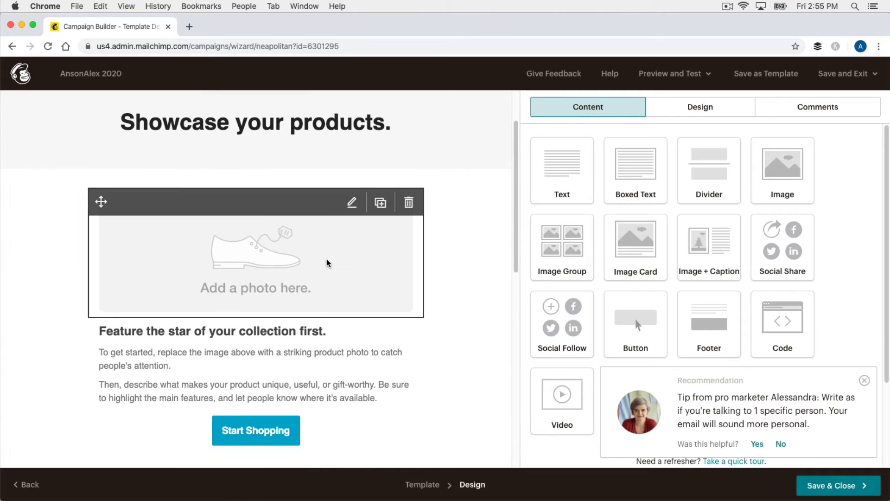
pyautogui.scroll(-2, 435, 253)
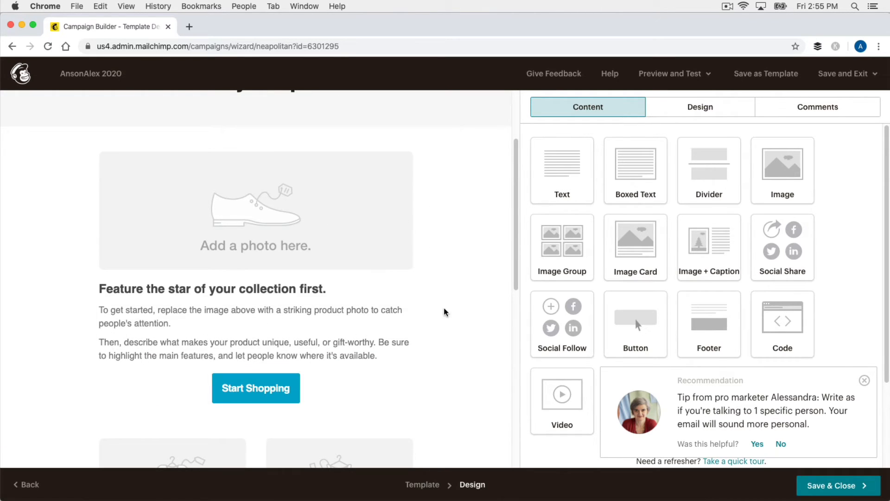
pyautogui.scroll(4, 445, 311)
pyautogui.scroll(1, 445, 311)
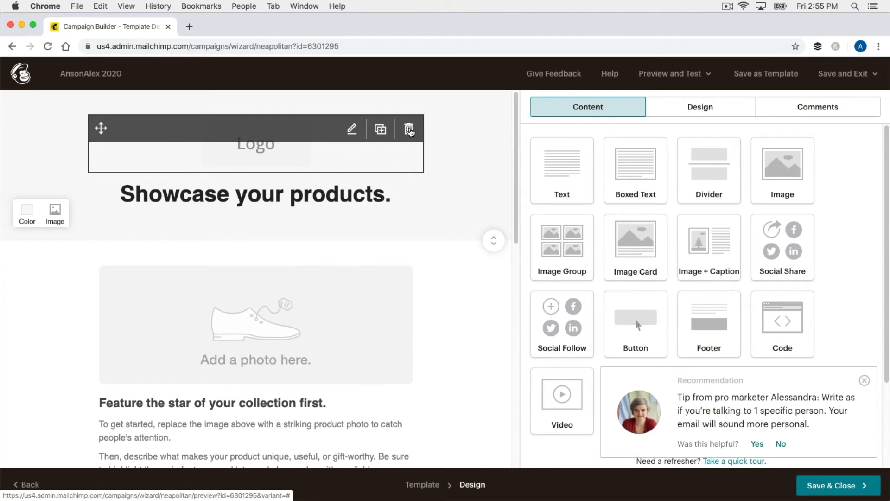
# - Trash the Logo block at the top of the email and confirm the deletion
pyautogui.click(409, 131)
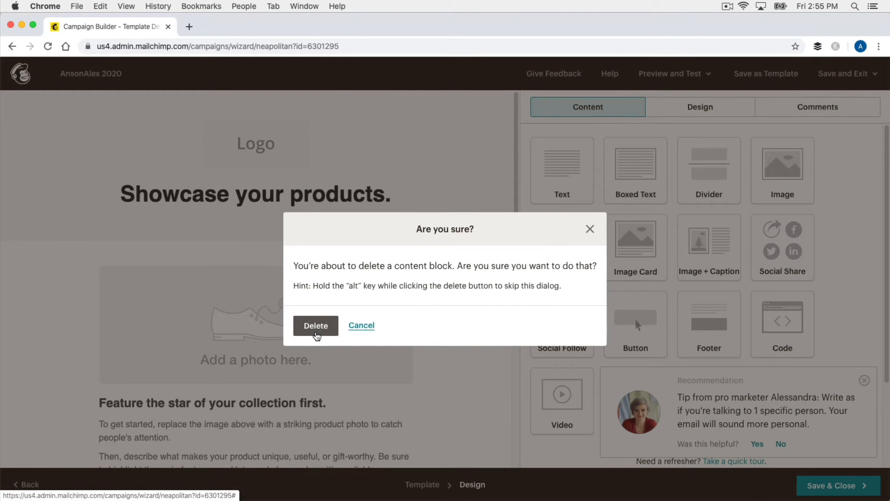
pyautogui.click(318, 332)
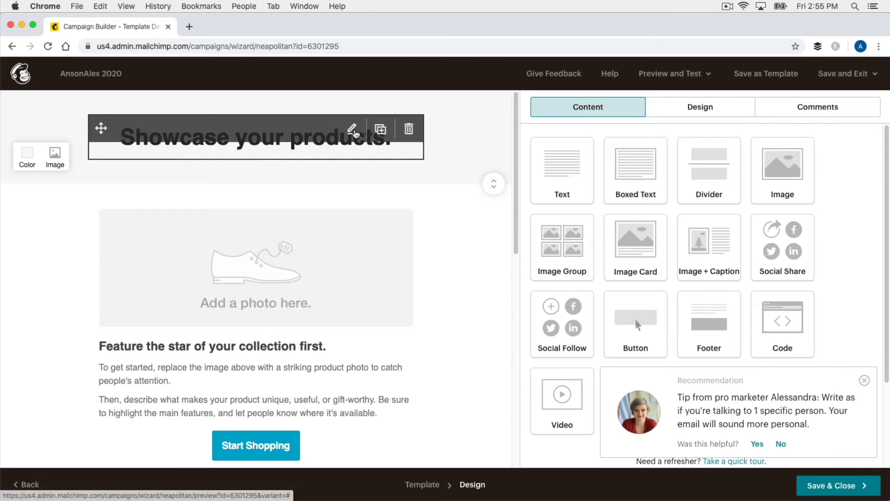
# - Edit the 'Showcase your products.' heading block, check its Style and column settings, then return to Content
pyautogui.click(353, 132)
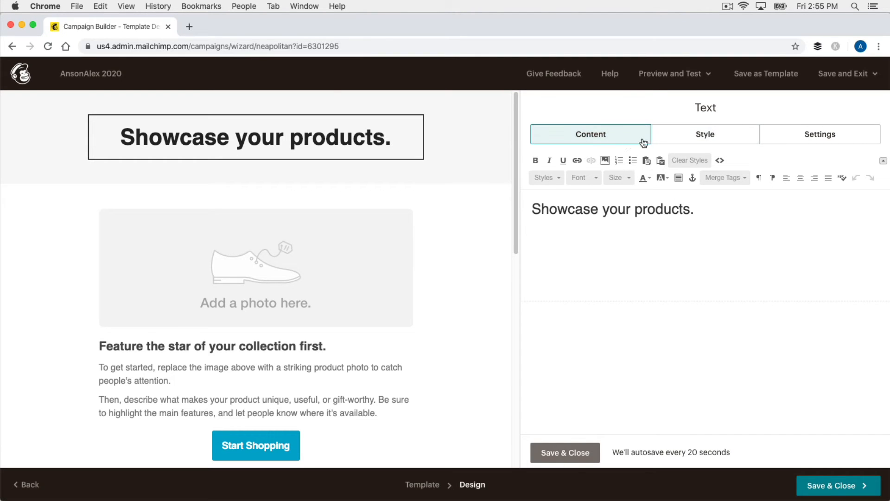
pyautogui.click(679, 140)
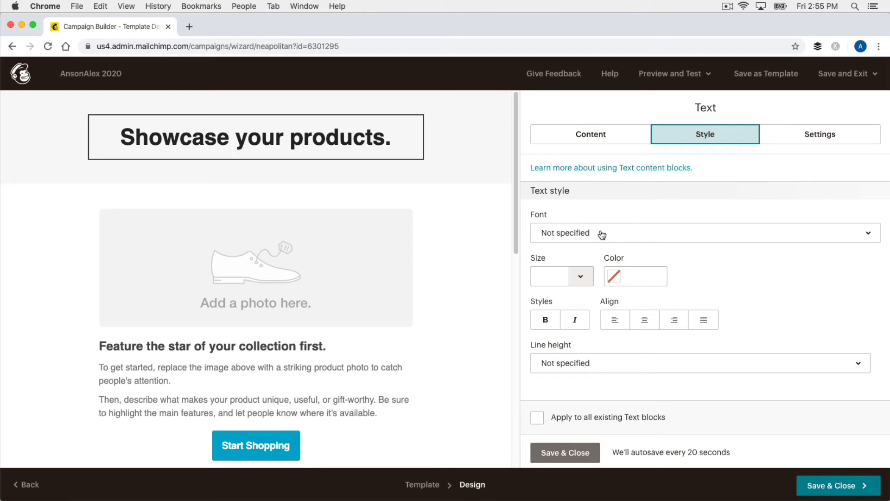
pyautogui.click(803, 137)
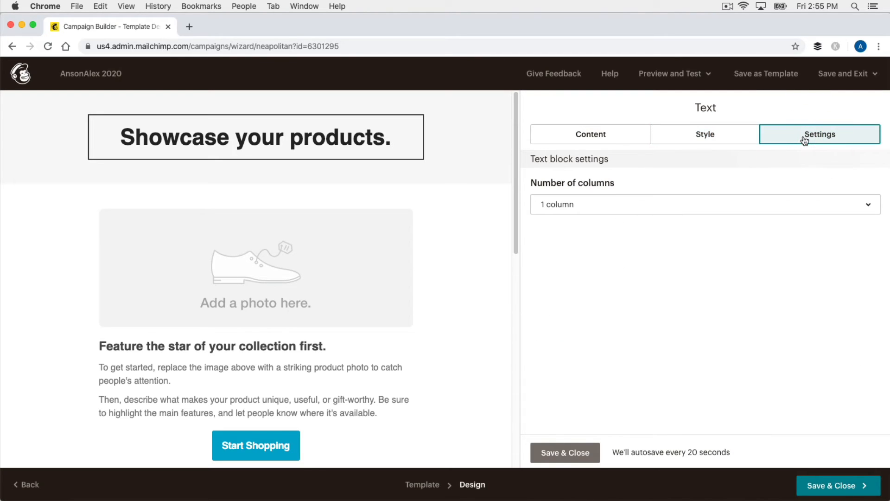
pyautogui.click(862, 203)
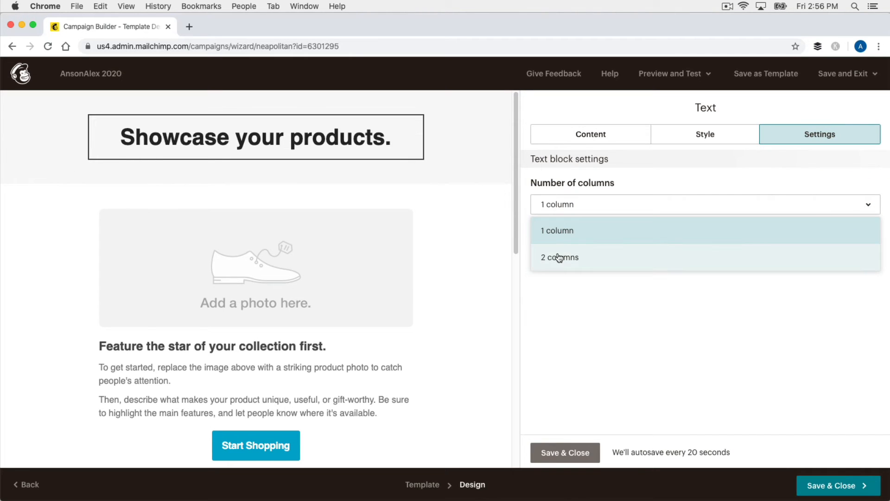
pyautogui.click(588, 133)
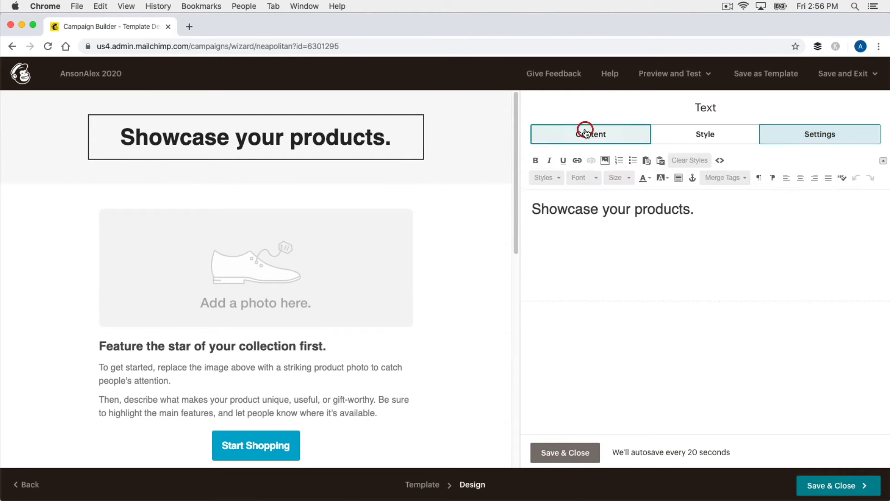
# - Overwrite the heading text with '2020 Content Updates'
pyautogui.tripleClick(607, 213)
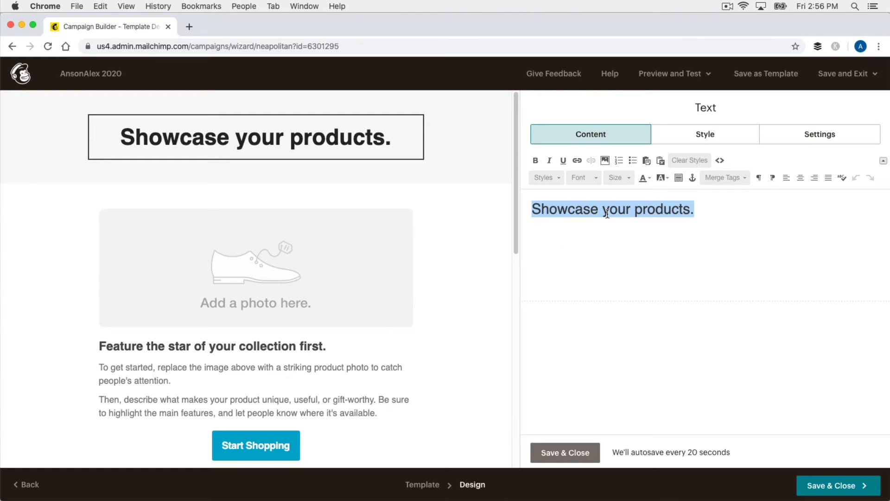
pyautogui.write('2020 Content Updates')
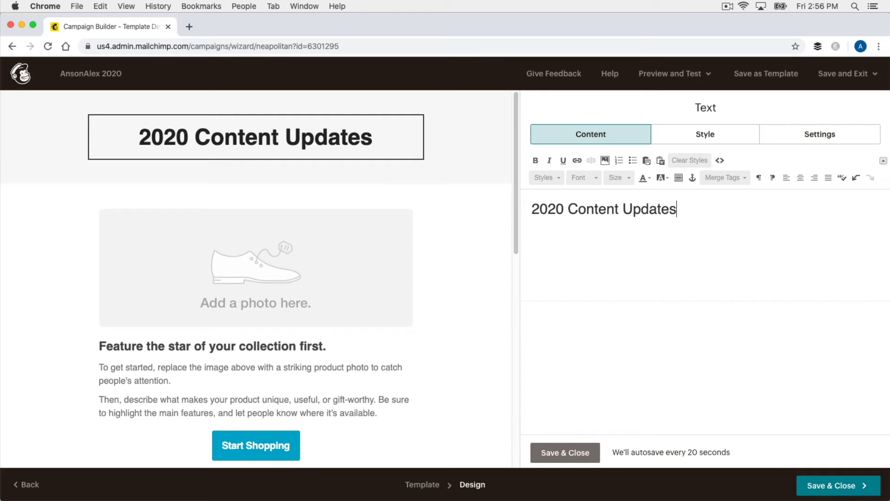
pyautogui.click(476, 228)
pyautogui.moveTo(362, 267)
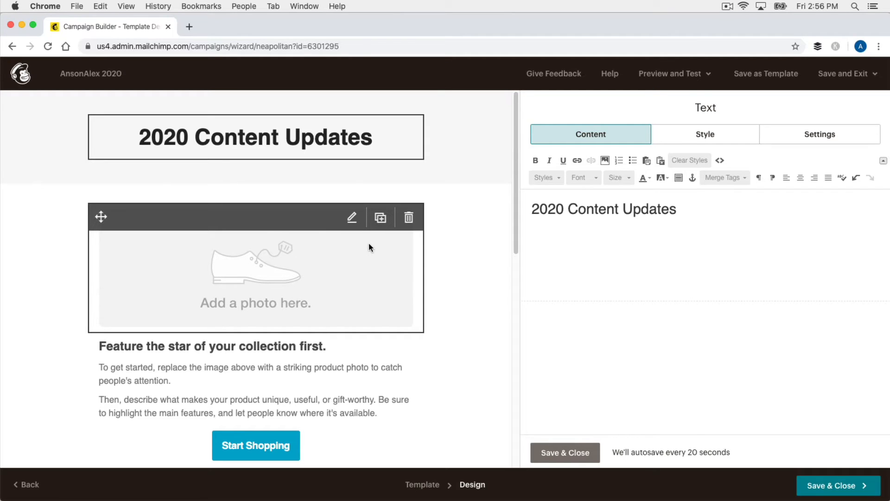
# - Select the placeholder shoe photo and open Content Studio to replace it
pyautogui.click(344, 254)
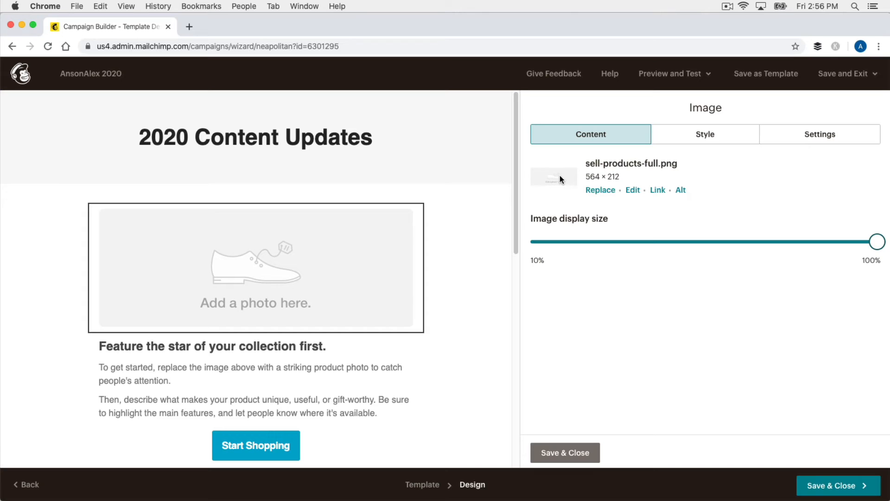
pyautogui.click(601, 191)
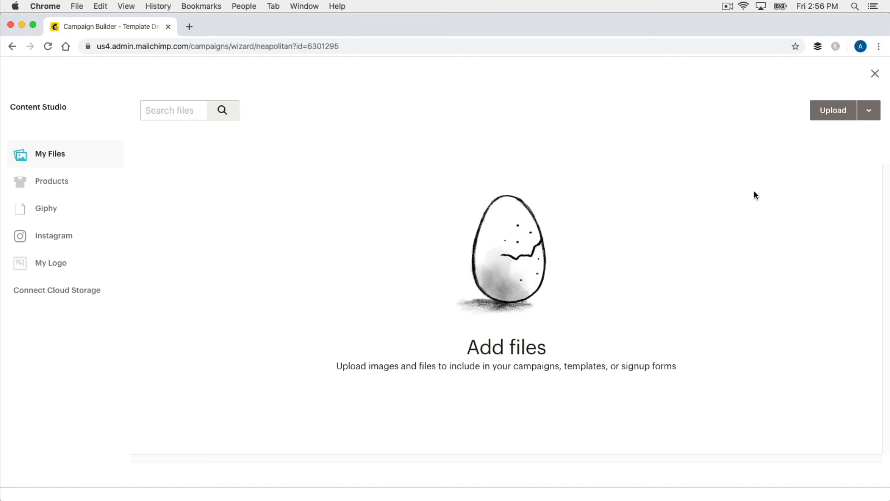
# - Upload 9_2560x1440_w.jpg from the Desktop and insert it in place of the shoe photo
pyautogui.click(839, 113)
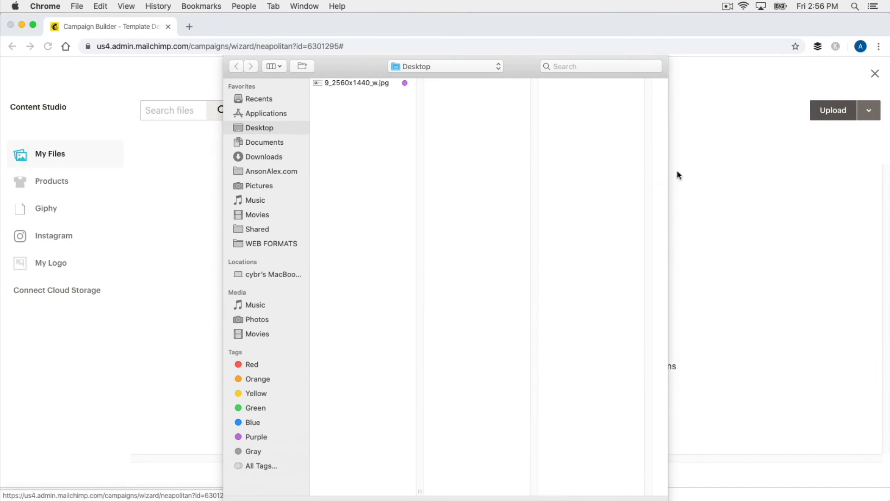
pyautogui.click(351, 82)
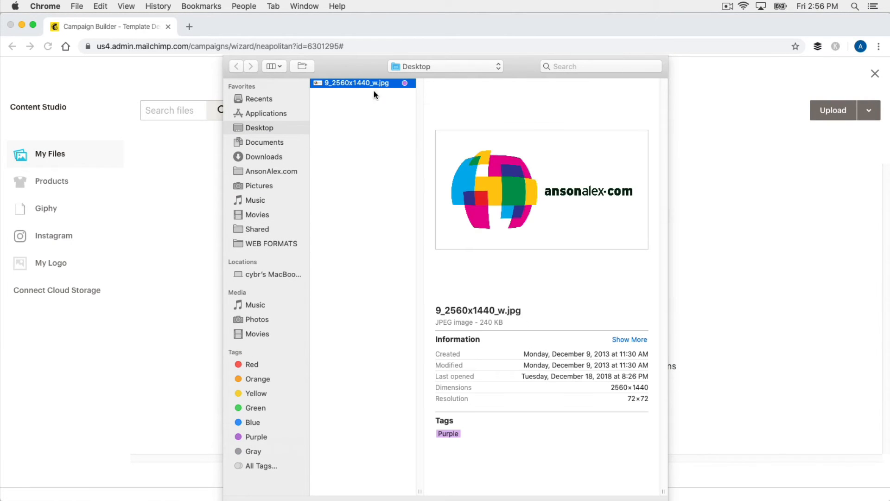
pyautogui.press('Return')
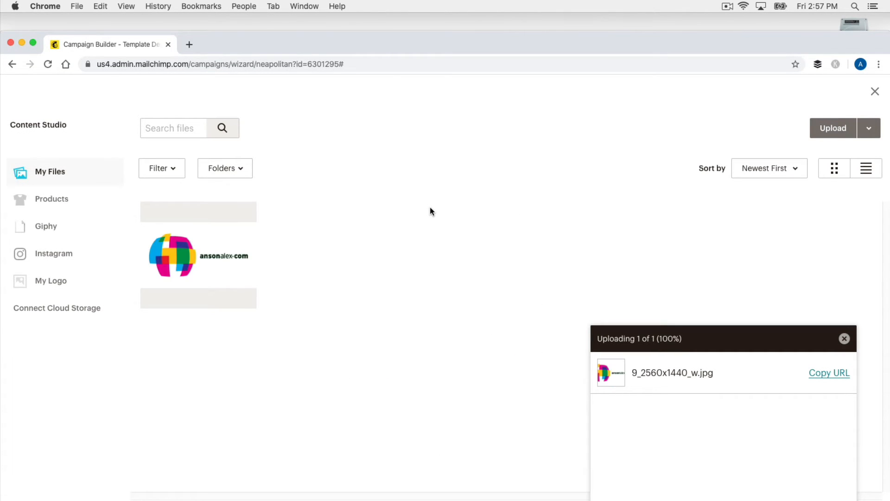
pyautogui.click(844, 339)
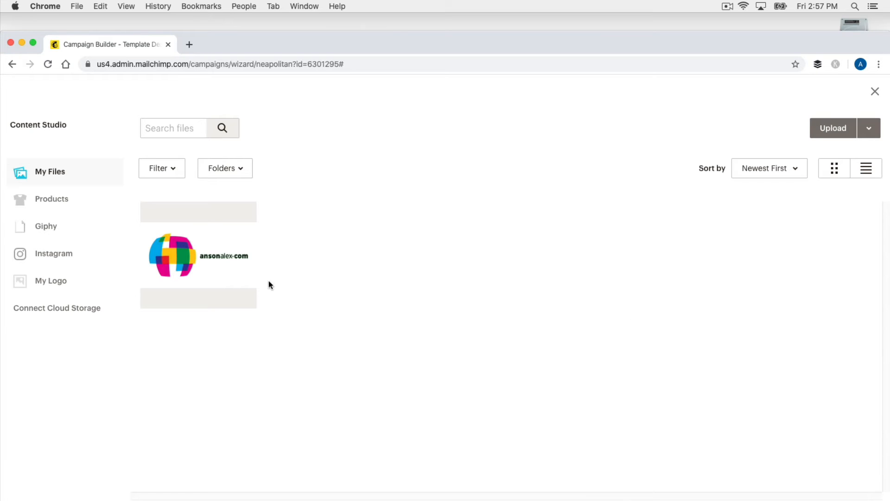
pyautogui.click(216, 261)
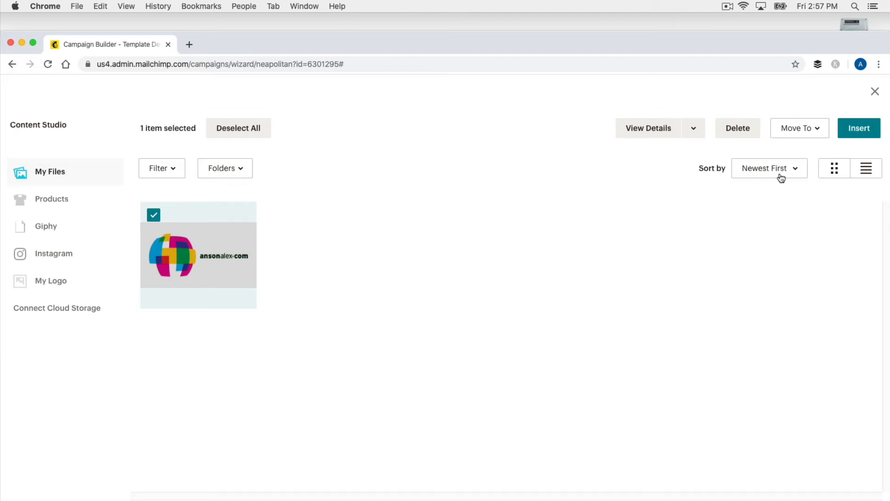
pyautogui.click(863, 131)
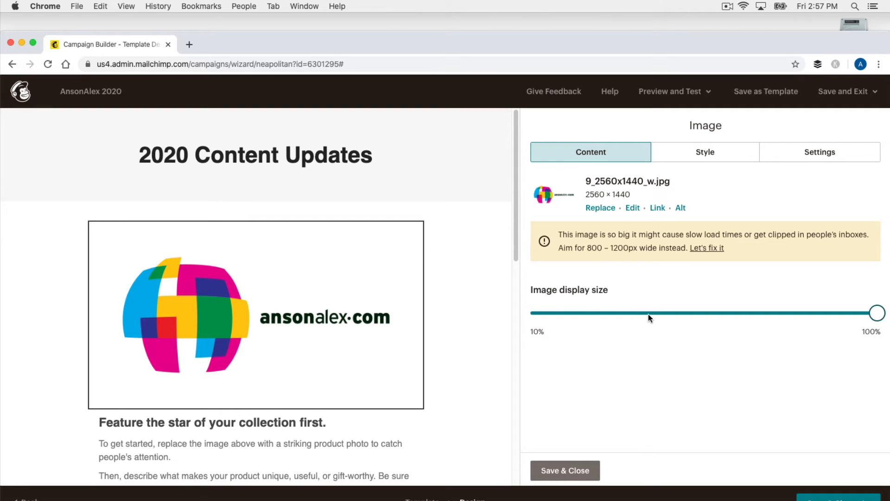
pyautogui.click(694, 152)
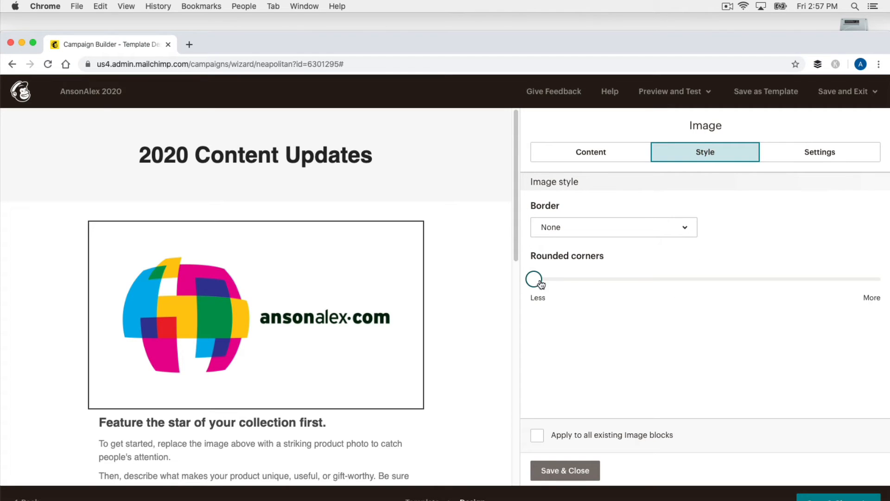
pyautogui.moveTo(535, 280); pyautogui.dragTo(488, 306)
pyautogui.click(743, 281)
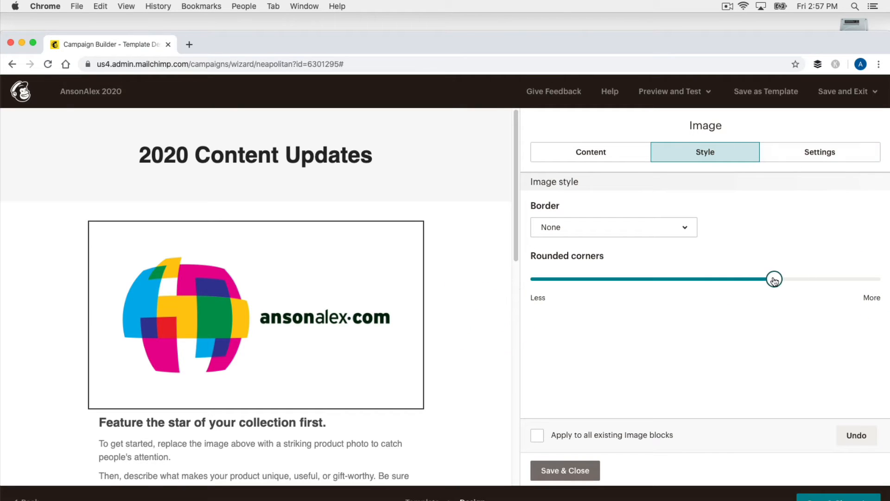
pyautogui.moveTo(774, 279); pyautogui.dragTo(525, 278)
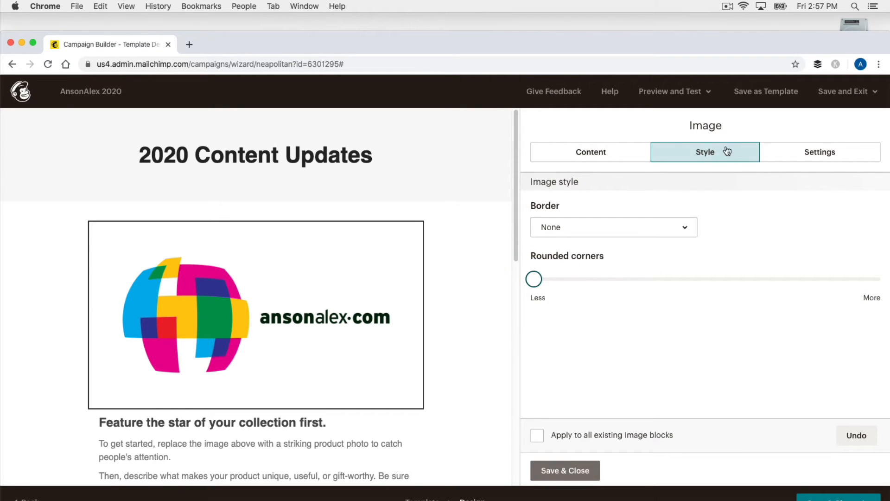
pyautogui.click(787, 159)
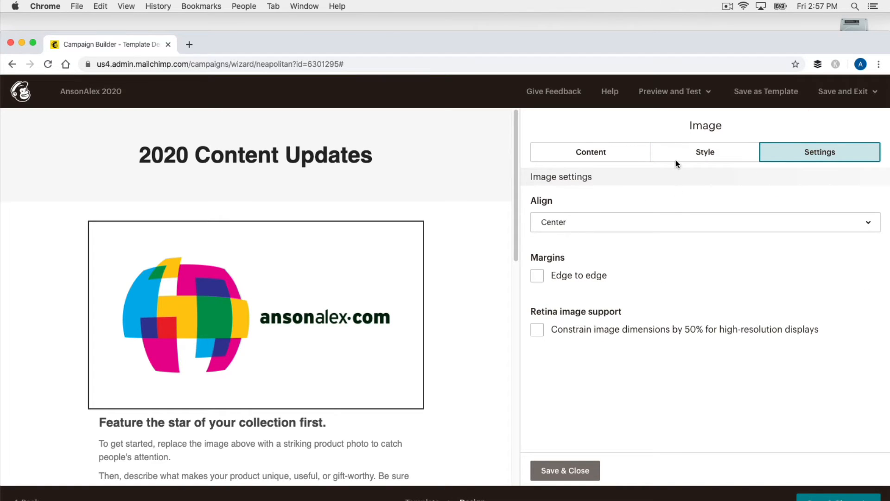
pyautogui.click(632, 156)
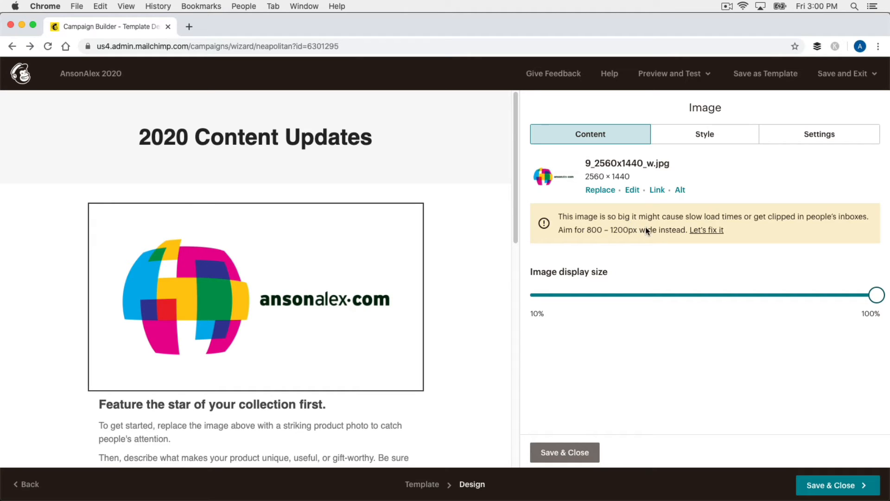
pyautogui.click(705, 231)
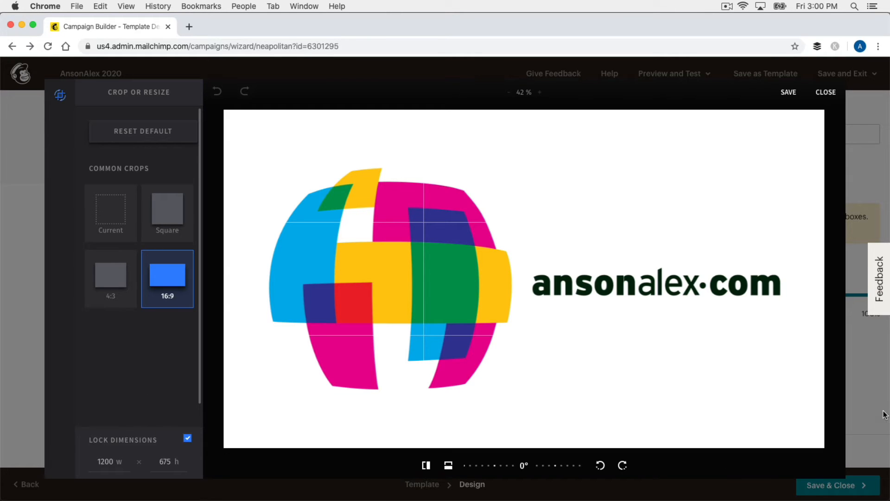
pyautogui.click(826, 93)
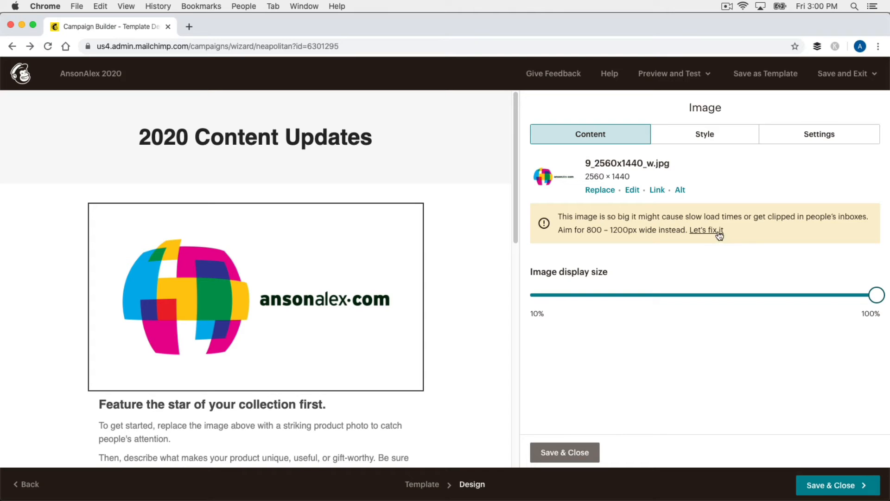
pyautogui.scroll(-2, 471, 244)
pyautogui.scroll(-5, 471, 245)
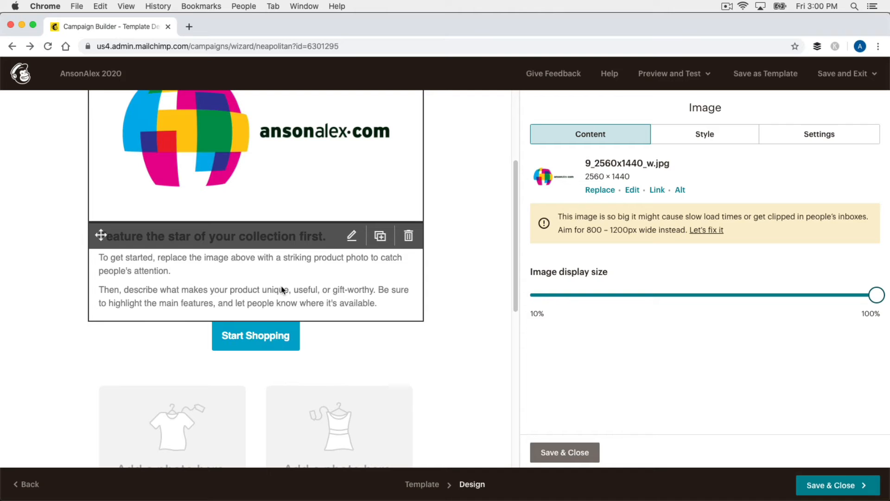
# - Replace the text block's placeholder with an intro announcing new AnsonAlex.com content in 2020
pyautogui.click(247, 236)
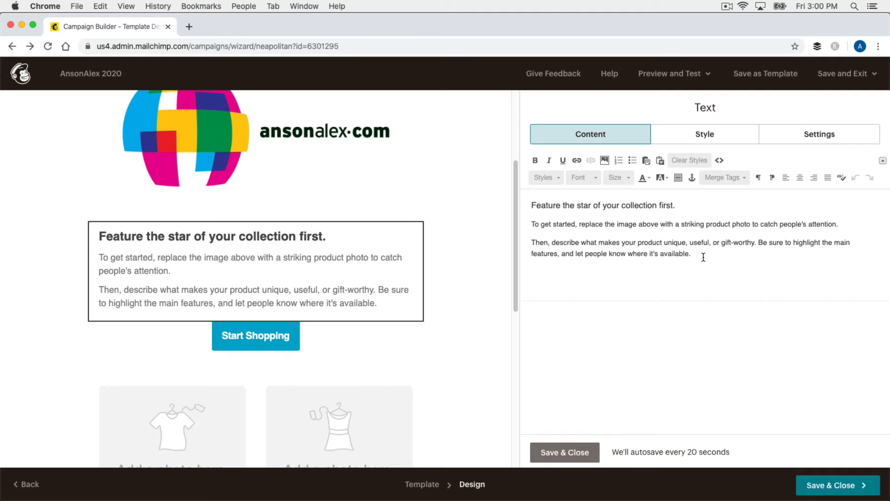
pyautogui.moveTo(702, 256); pyautogui.dragTo(519, 197)
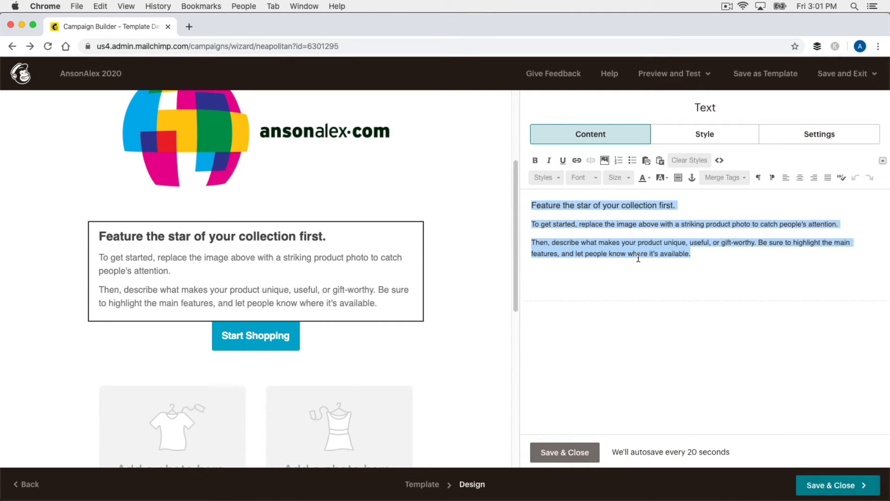
pyautogui.write('AnsonAlex.com is exc')
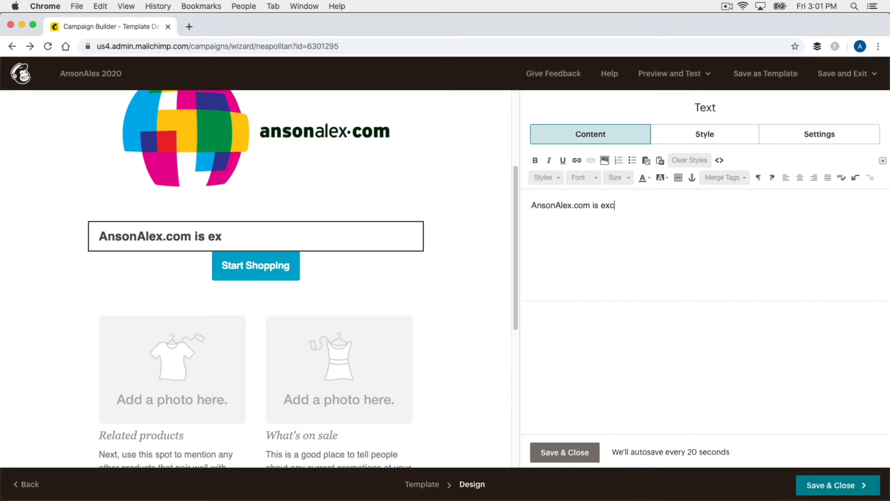
pyautogui.write('ited to share some great new content with everyone in the upcoming new')
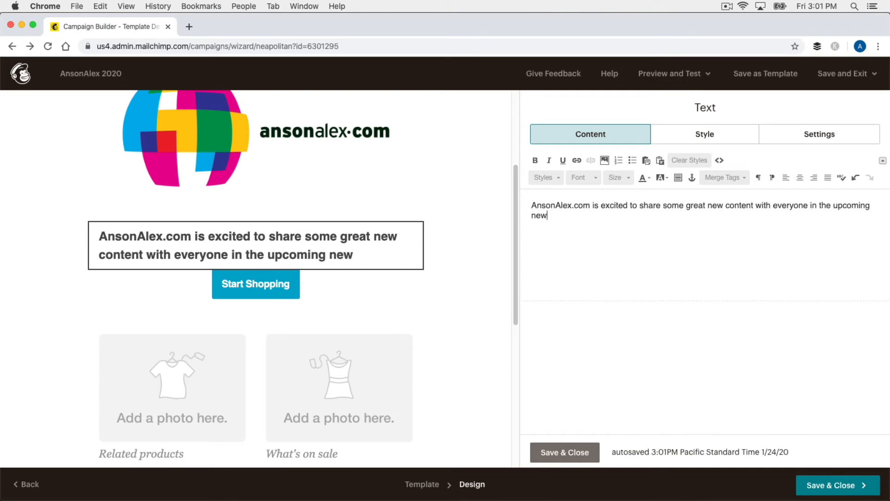
pyautogui.hotkey('alt', 'BackSpace')
pyautogui.hotkey('alt', 'BackSpace')
pyautogui.write('2020')
pyautogui.press('BackSpace')
pyautogui.press('BackSpace')
pyautogui.press('BackSpace')
pyautogui.press('BackSpace')
pyautogui.press('BackSpace')
pyautogui.press('BackSpace')
pyautogui.press('BackSpace')
pyautogui.press('BackSpace')
pyautogui.write('2020.')
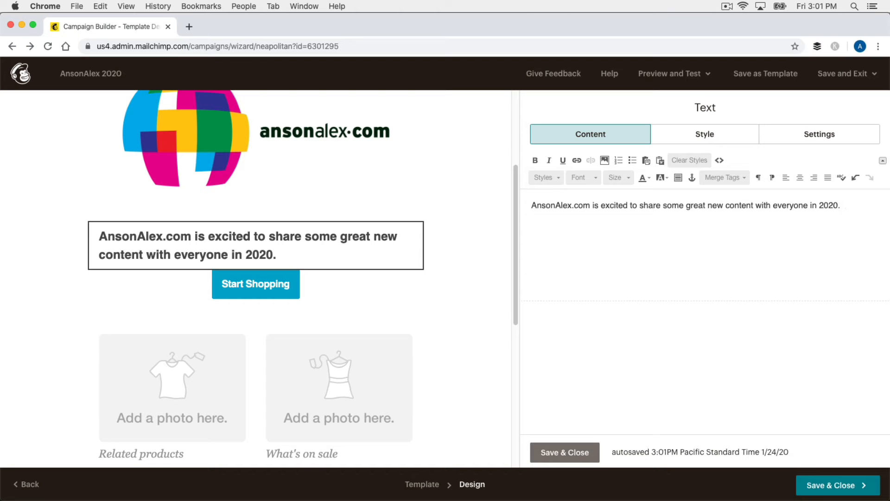
pyautogui.write(' The following tutorials have already been published:')
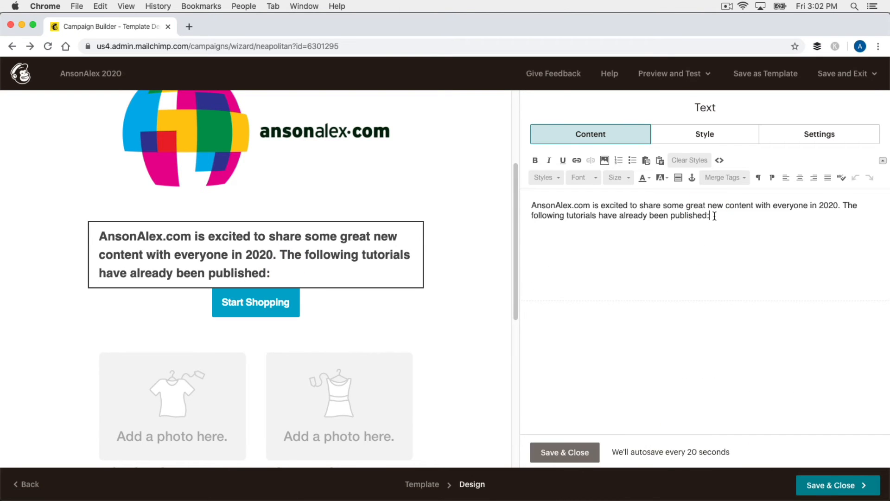
pyautogui.click(842, 207)
pyautogui.write('A new year is a great time to learn something new!')
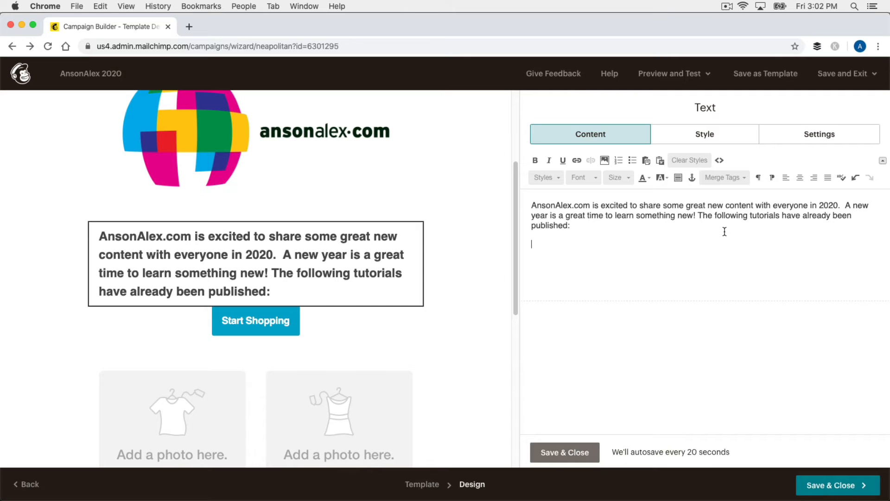
# - Add a numbered list of Google Drive, Bugger and MailChimp Tutorial 2020, then select the first item
pyautogui.click(619, 161)
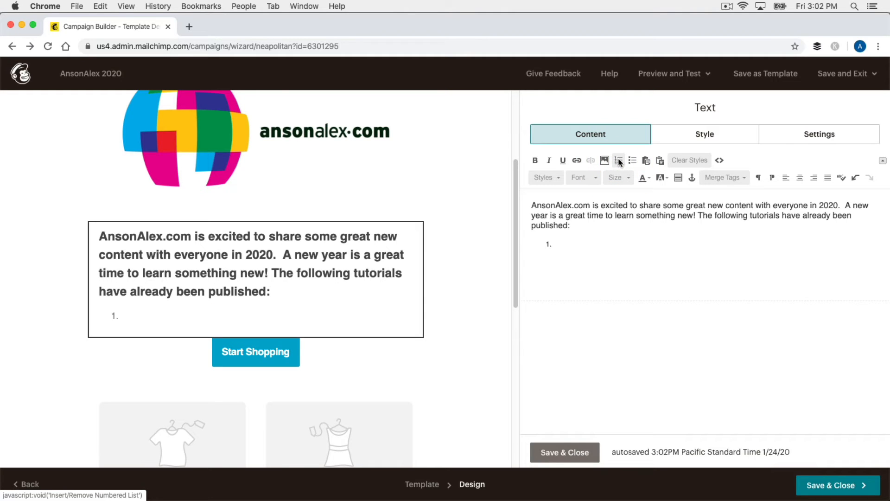
pyautogui.write('Google Drive Tutorial 2020')
pyautogui.press('Return')
pyautogui.write('Bugger Tutorial 2020')
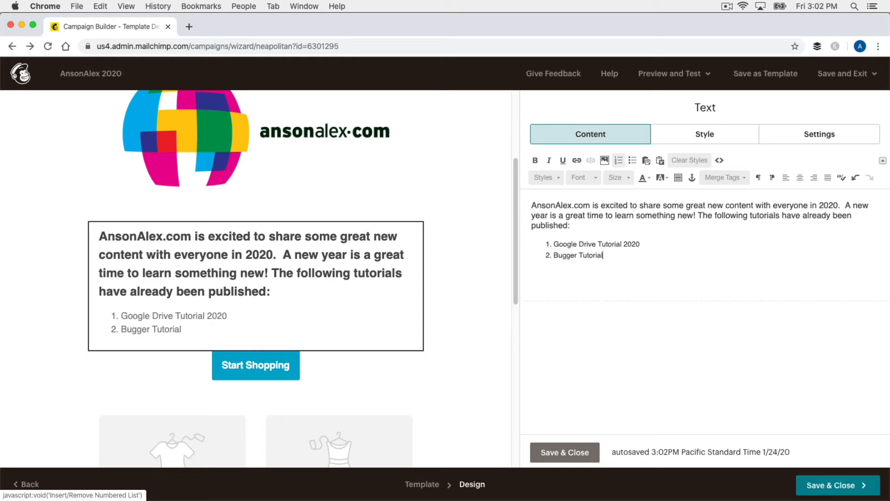
pyautogui.press('Return')
pyautogui.write('MailChimp Tutorial 2020')
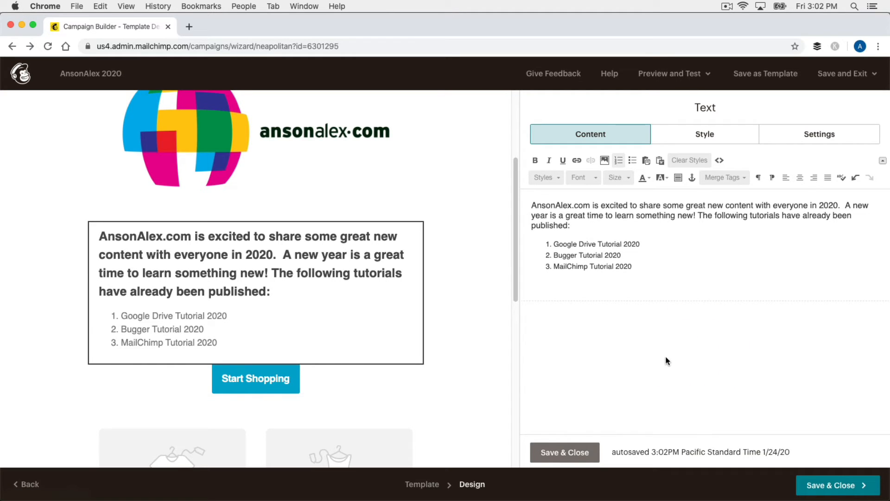
pyautogui.scroll(4, 496, 258)
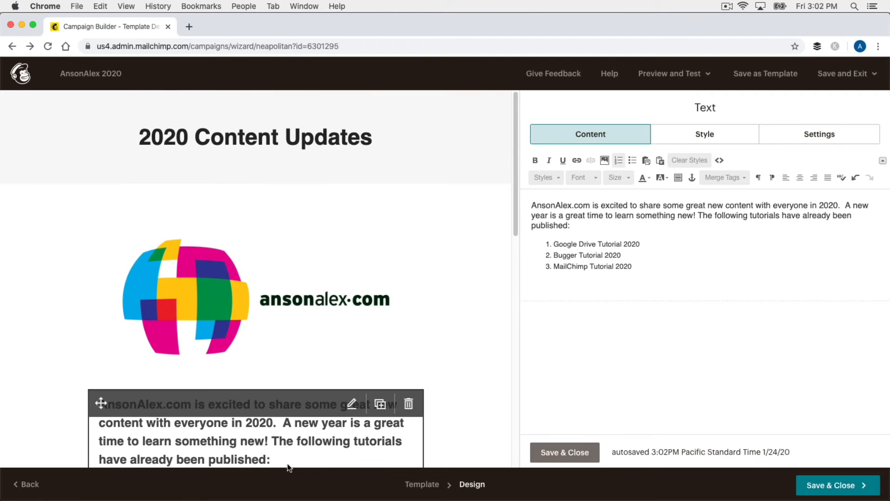
pyautogui.scroll(-3, 482, 241)
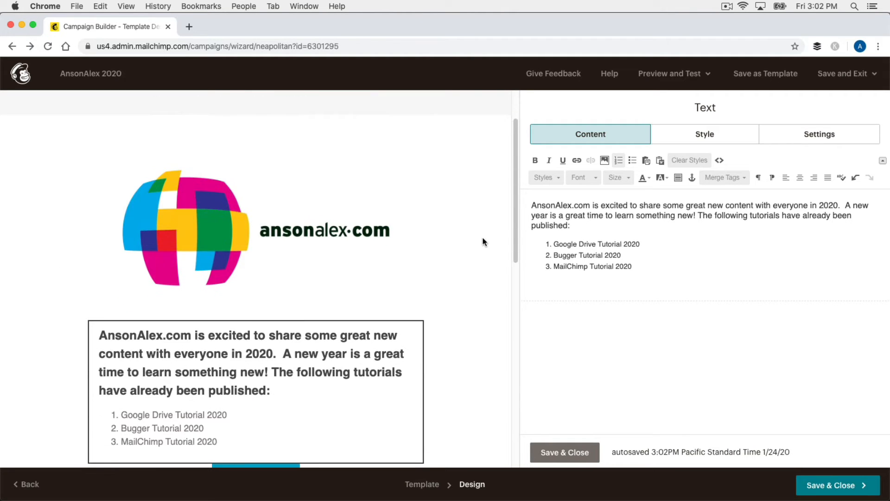
pyautogui.scroll(-1, 483, 241)
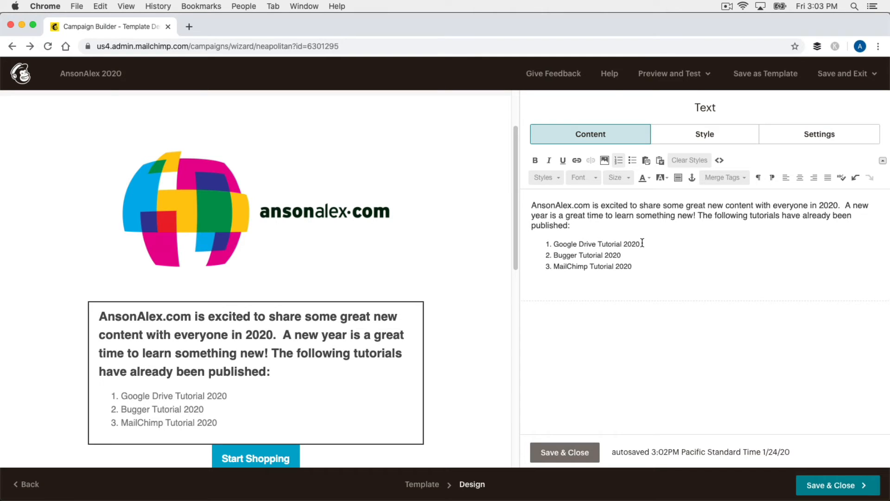
pyautogui.moveTo(645, 244); pyautogui.dragTo(554, 244)
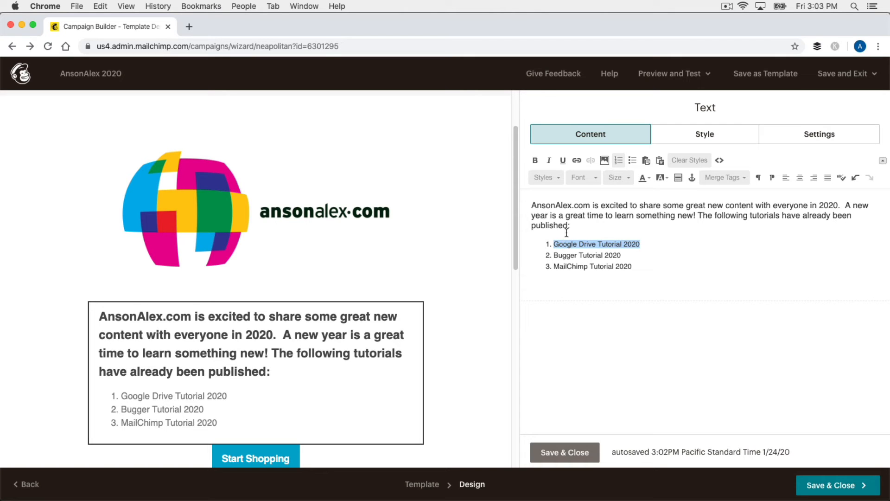
pyautogui.click(578, 160)
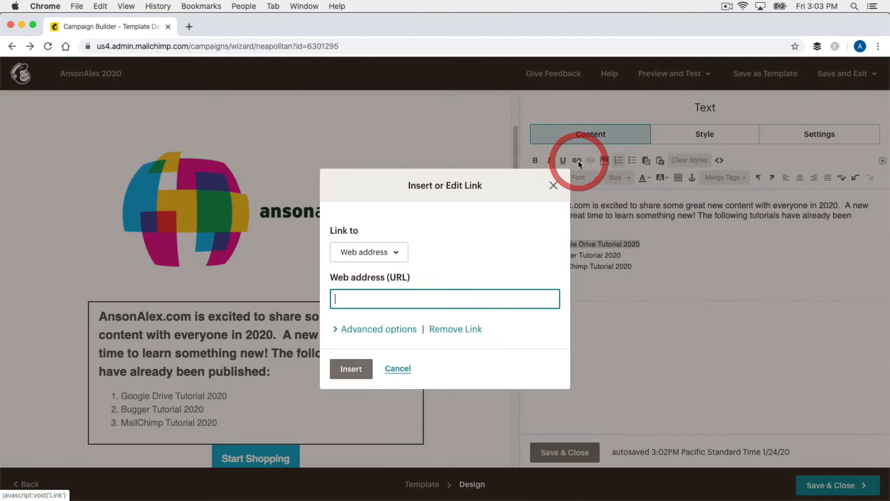
pyautogui.write('h')
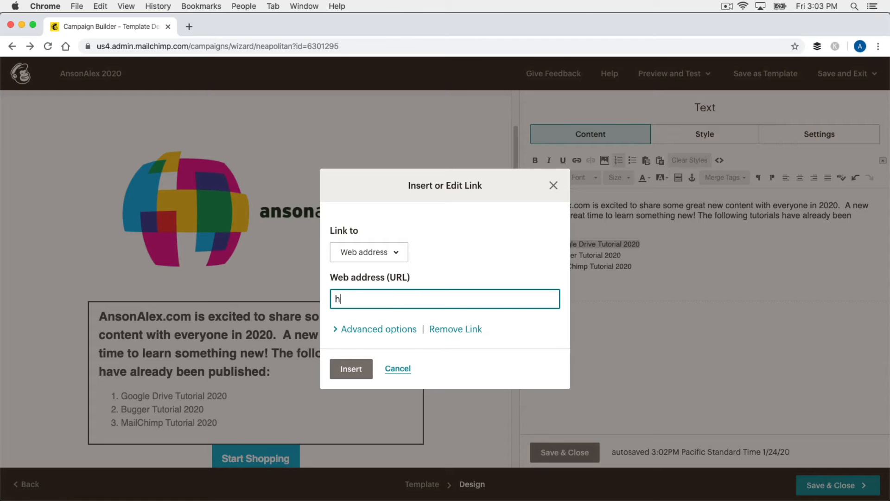
pyautogui.write('ttp://AnsonAlex.')
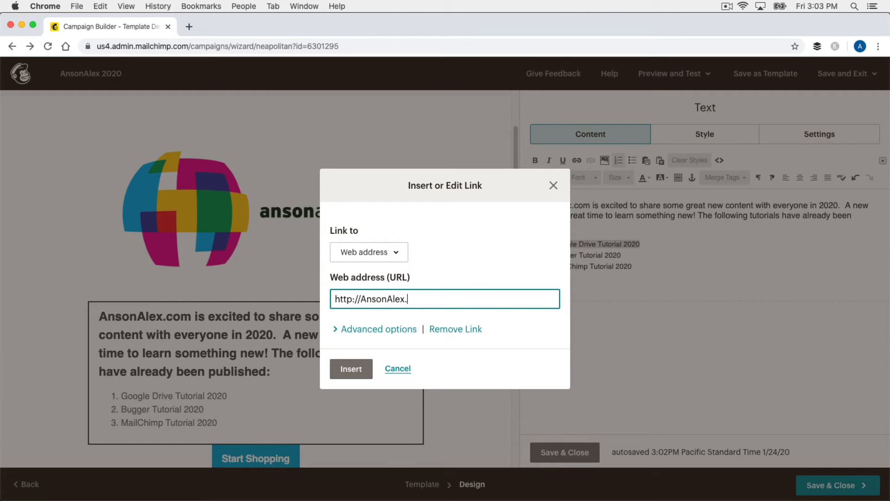
pyautogui.write('com')
pyautogui.click(377, 329)
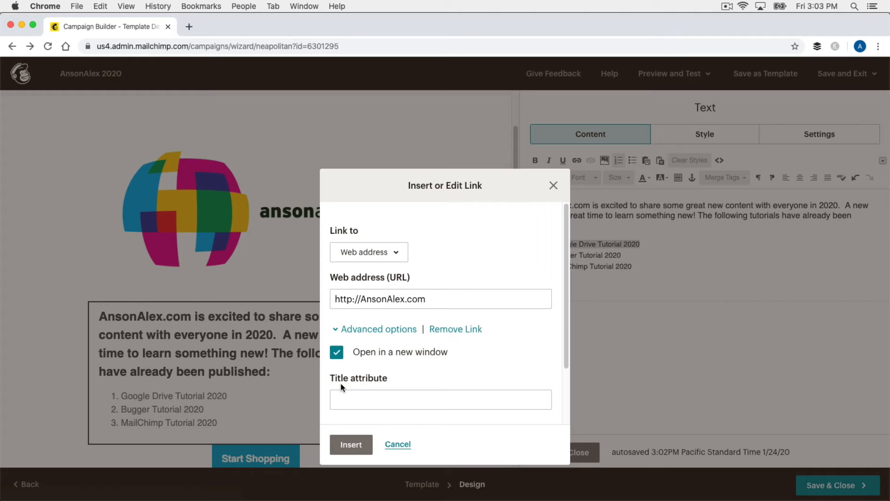
pyautogui.click(350, 445)
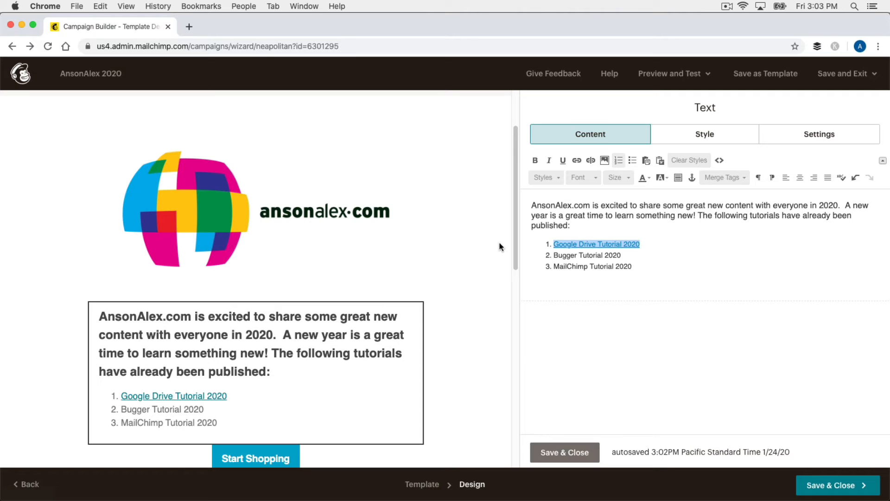
pyautogui.scroll(-5, 498, 243)
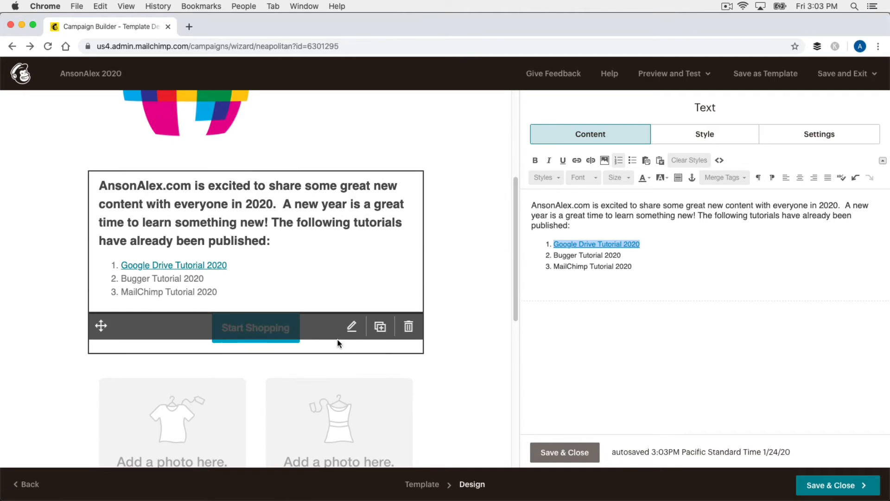
pyautogui.click(277, 344)
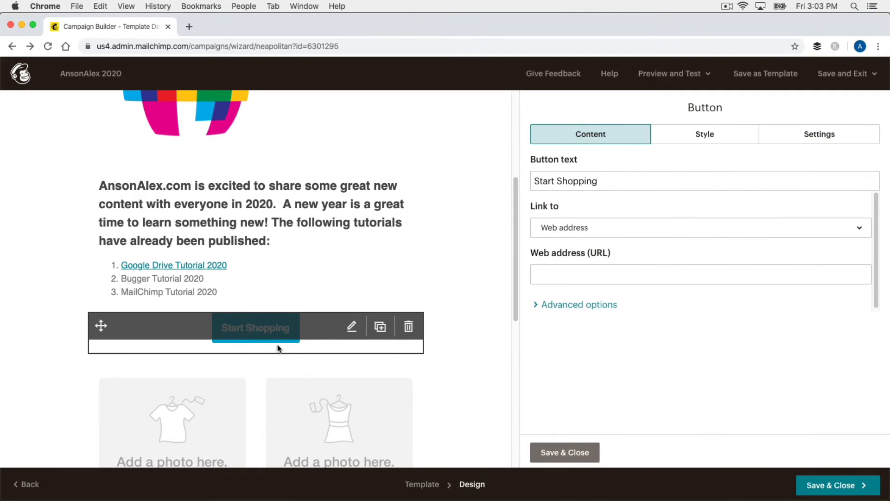
pyautogui.click(571, 182)
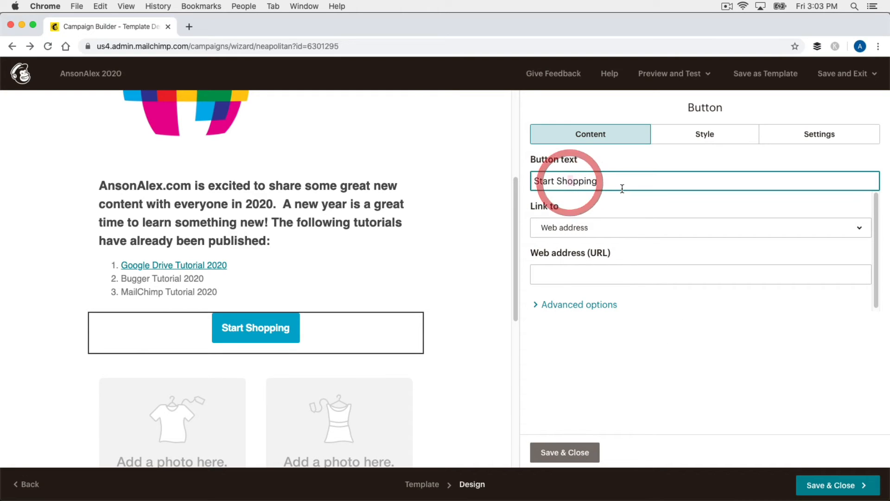
pyautogui.doubleClick(584, 182)
pyautogui.write('Learning')
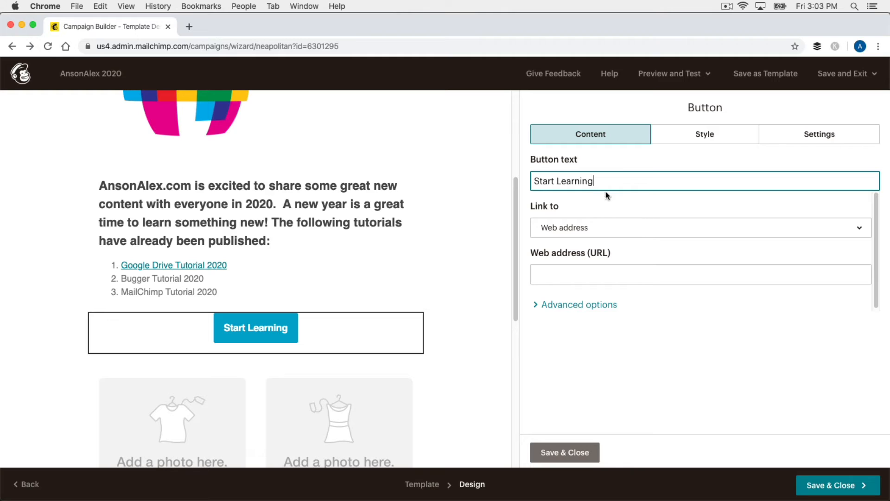
pyautogui.click(574, 270)
pyautogui.write('h')
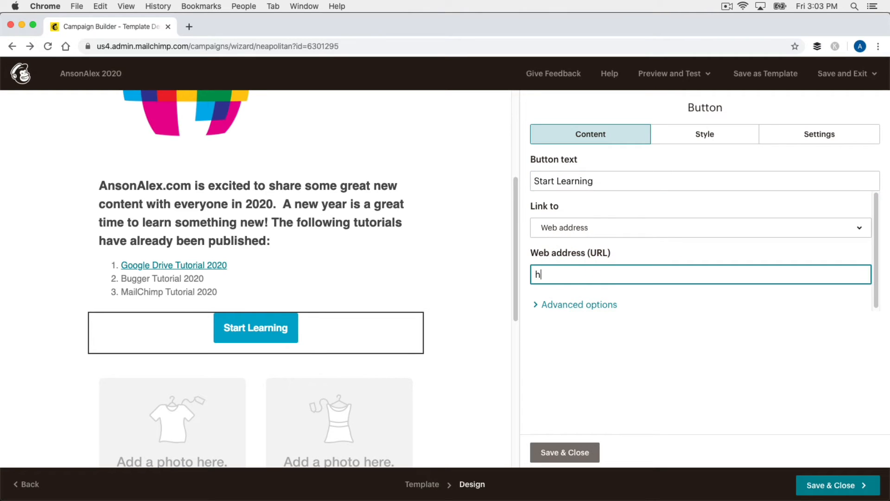
pyautogui.write('ttp://AnsonAlex.com')
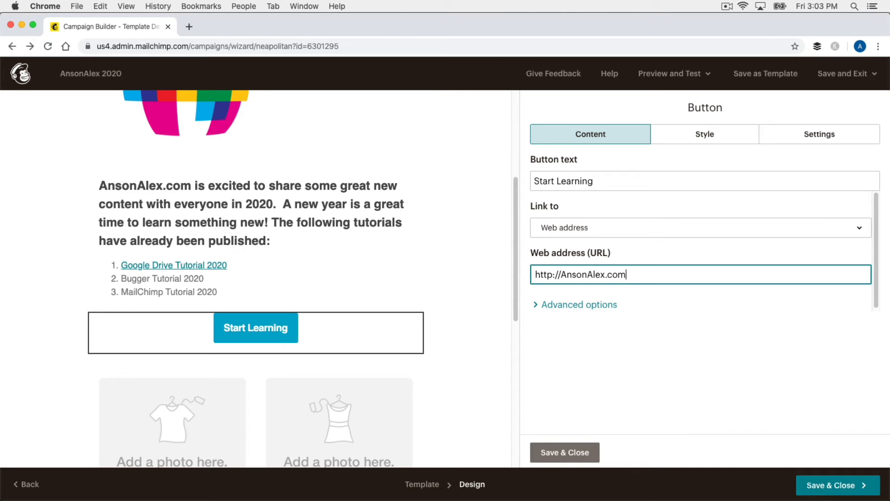
pyautogui.click(570, 456)
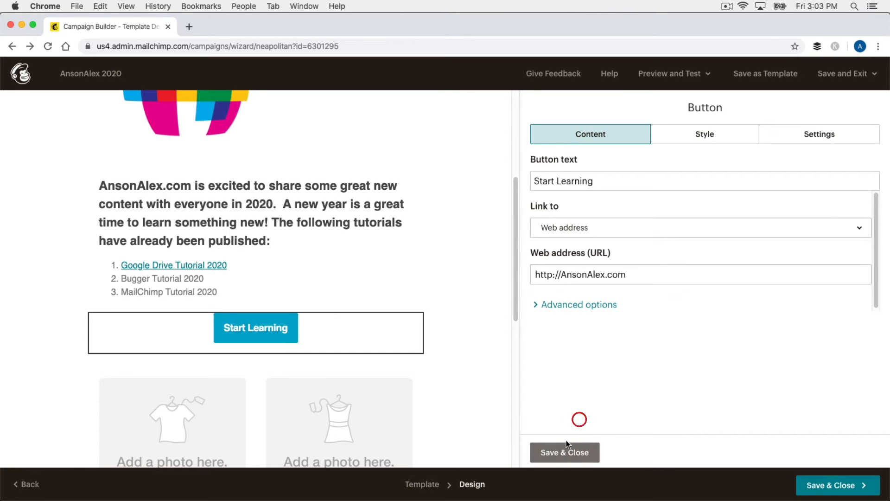
# - Delete the Related products / What's on sale block and confirm the deletion
pyautogui.scroll(-5, 461, 279)
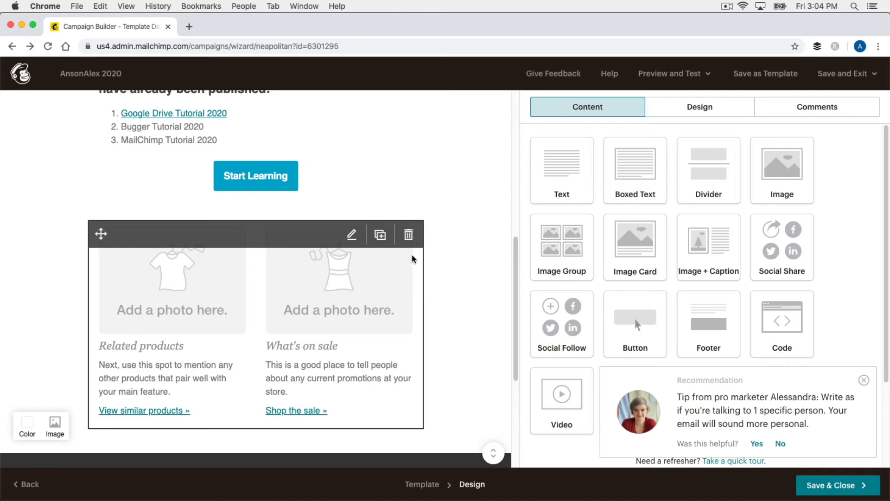
pyautogui.click(409, 235)
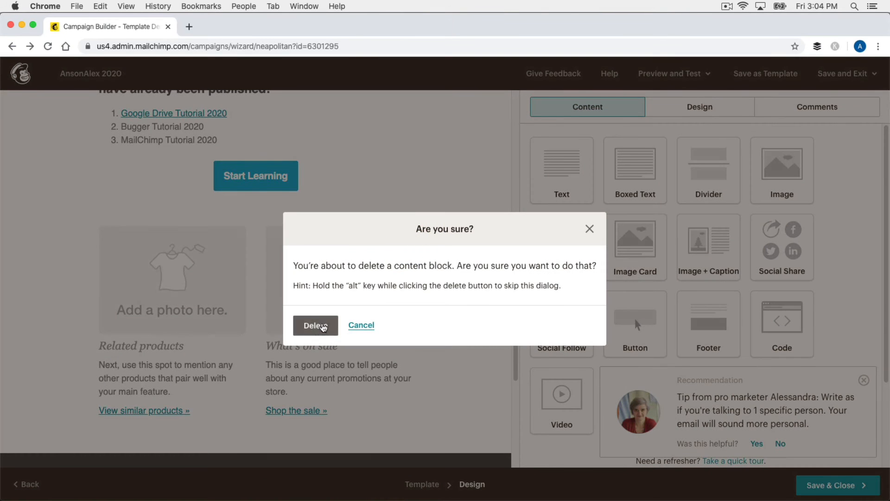
pyautogui.click(316, 326)
pyautogui.scroll(15, 462, 286)
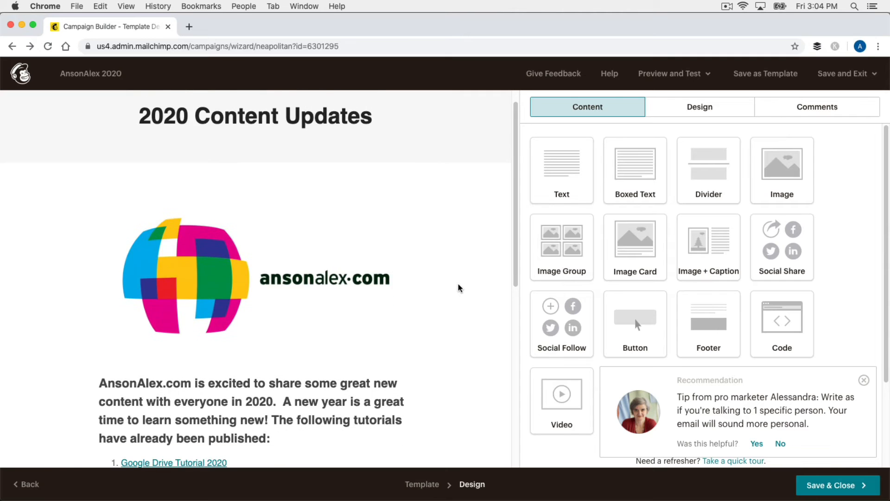
pyautogui.scroll(-3, 458, 287)
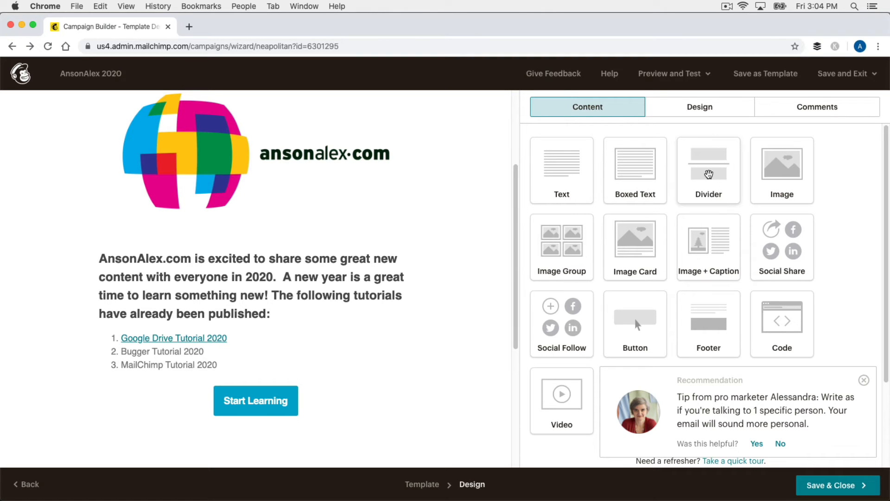
# - Insert a divider between the logo and the intro text, then switch to the Design styles
pyautogui.moveTo(709, 174); pyautogui.dragTo(288, 246)
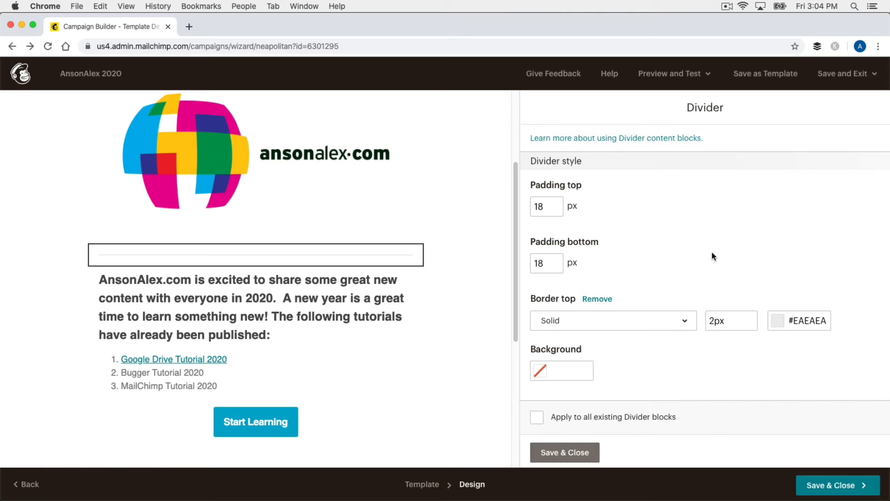
pyautogui.click(712, 252)
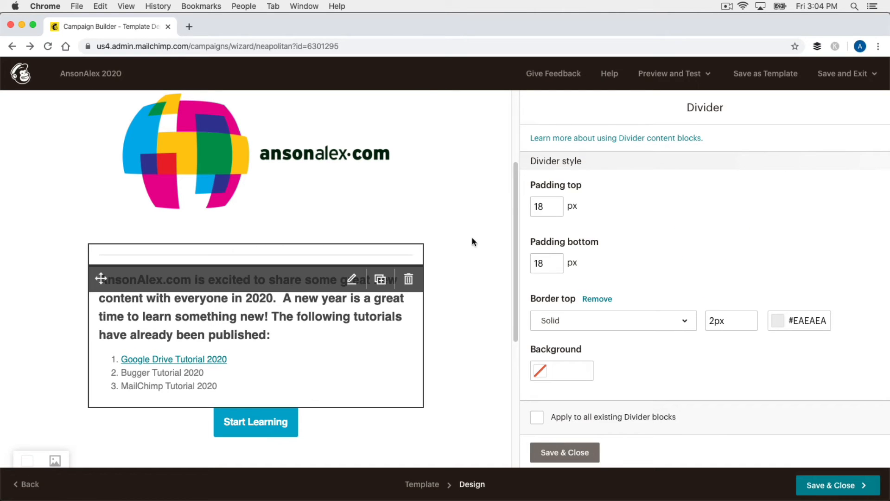
pyautogui.click(582, 453)
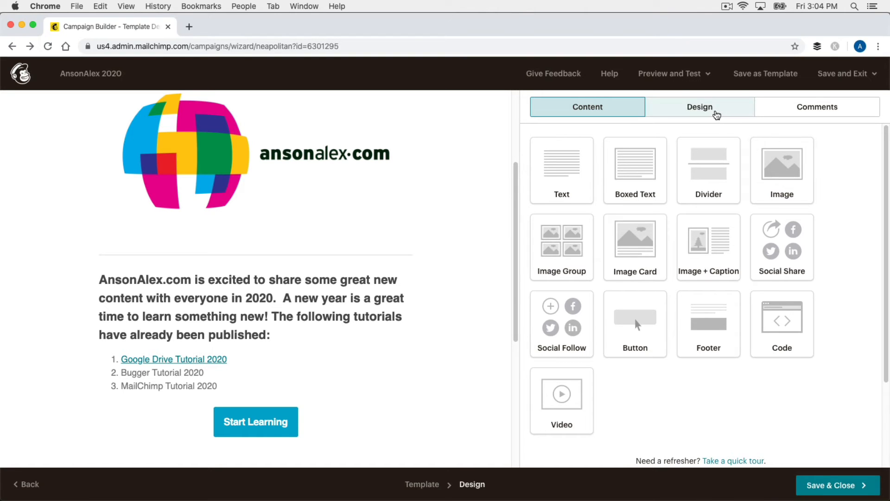
pyautogui.click(717, 114)
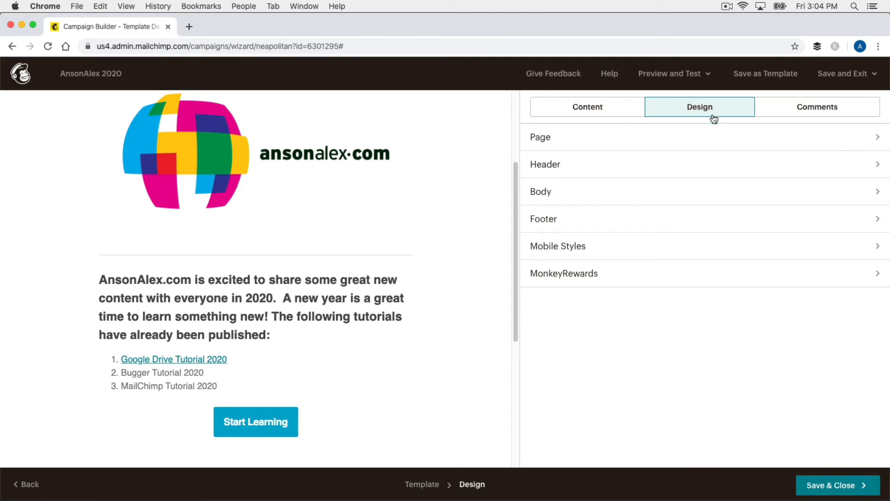
# - Set the footer's Padding top from 45 to 15 px and save the footer style
pyautogui.click(706, 225)
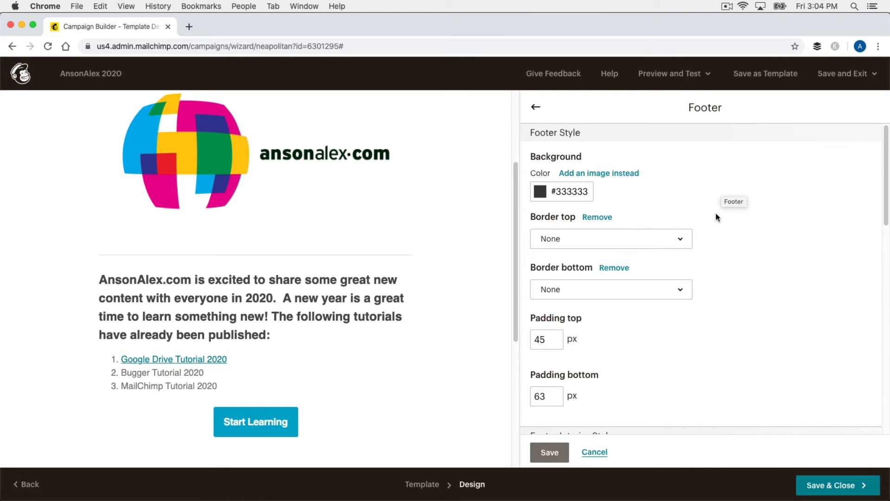
pyautogui.scroll(-5, 457, 371)
pyautogui.scroll(-1, 457, 372)
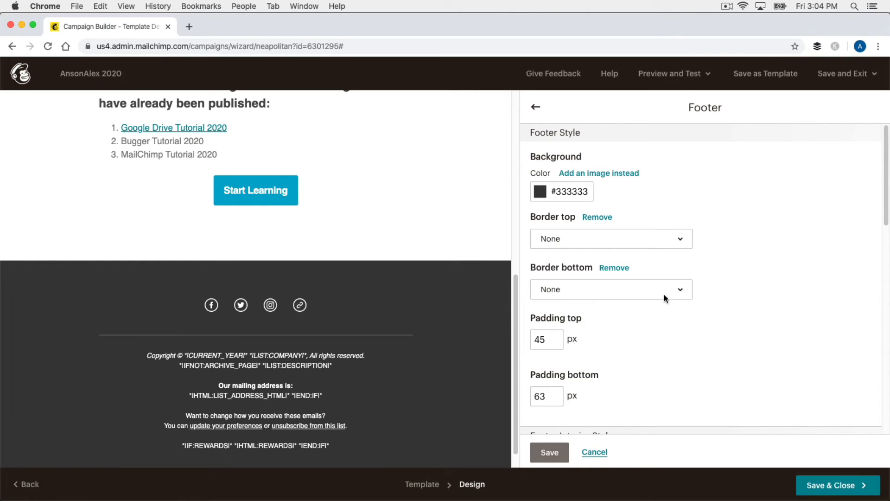
pyautogui.doubleClick(534, 338)
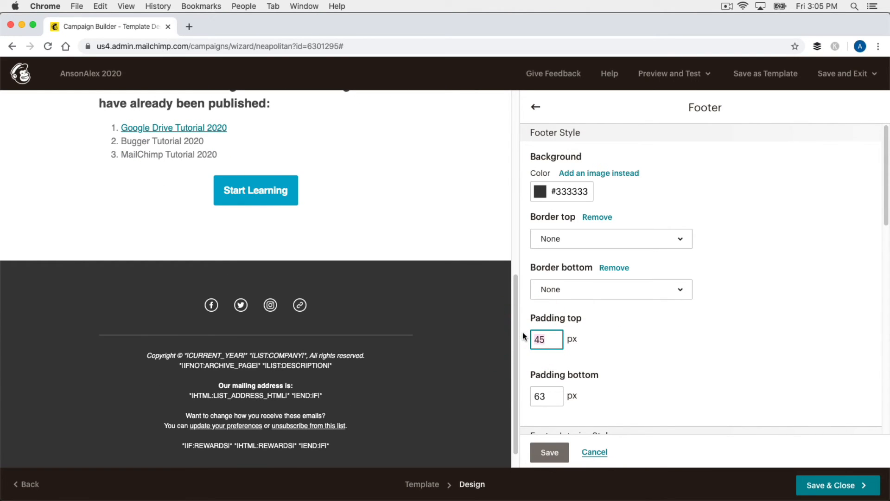
pyautogui.write('1')
pyautogui.click(718, 335)
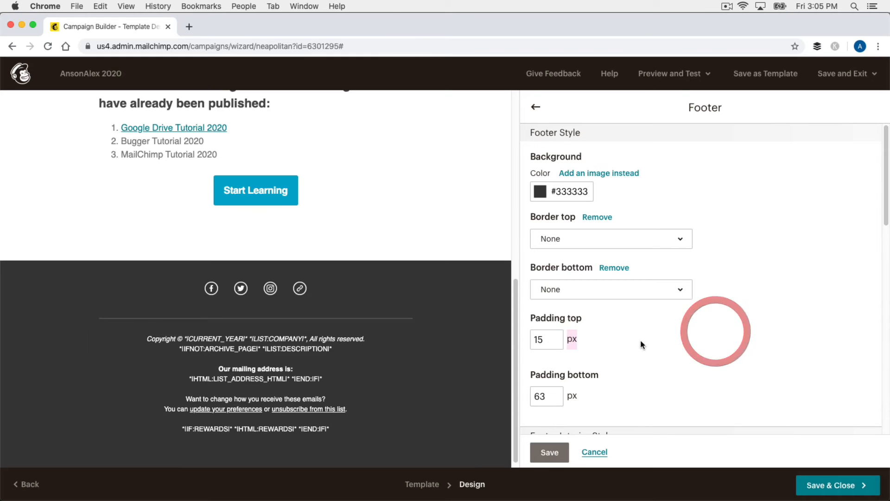
pyautogui.click(676, 361)
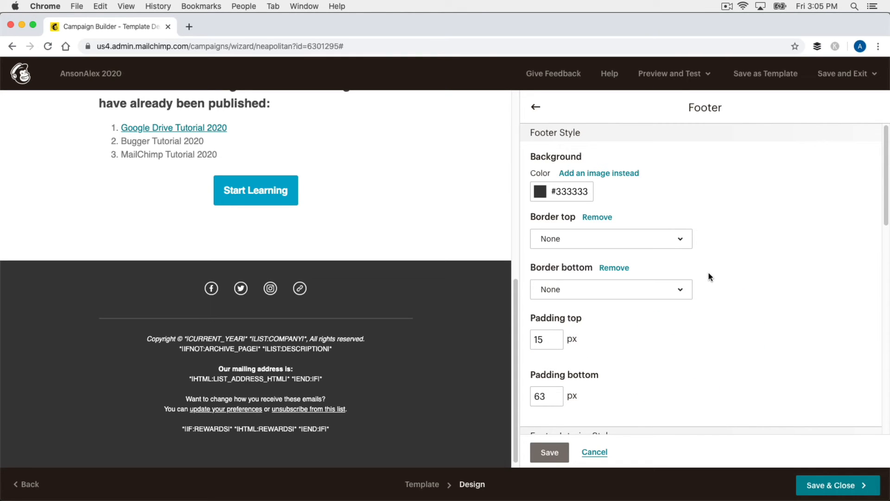
pyautogui.scroll(-5, 658, 300)
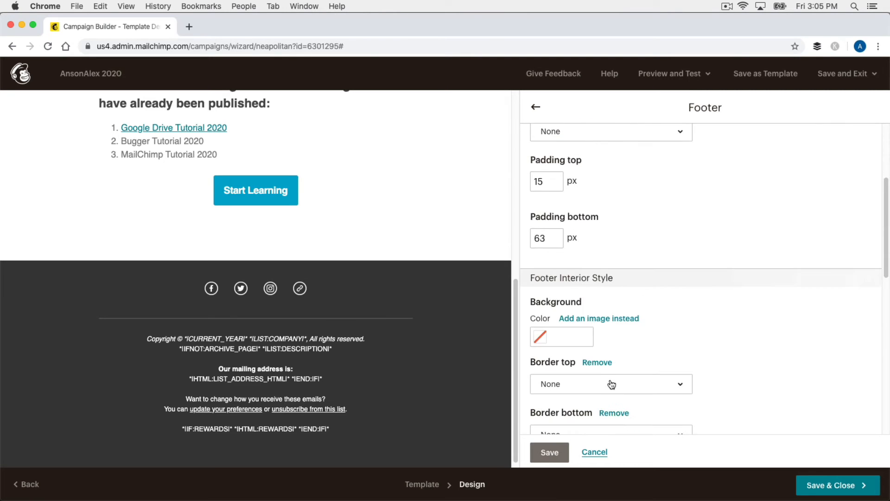
pyautogui.scroll(-15, 611, 384)
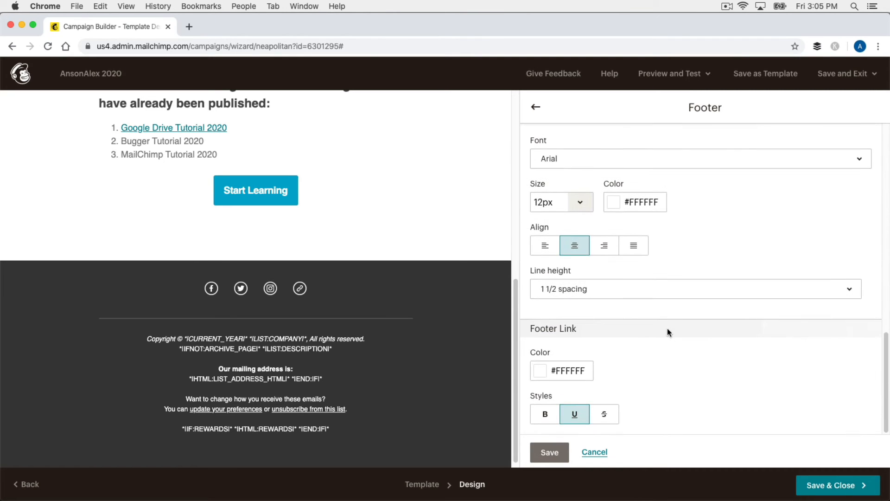
pyautogui.click(555, 453)
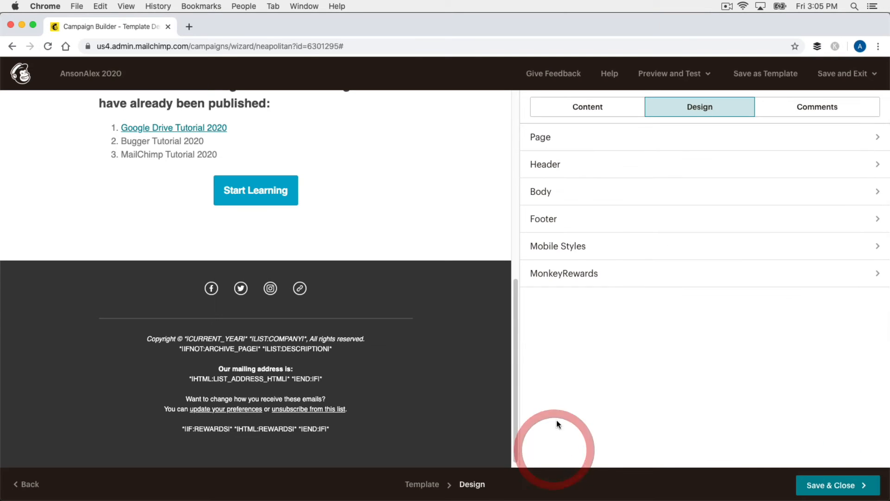
# - Look at the campaign comments panel, then go back to the content blocks list
pyautogui.click(837, 107)
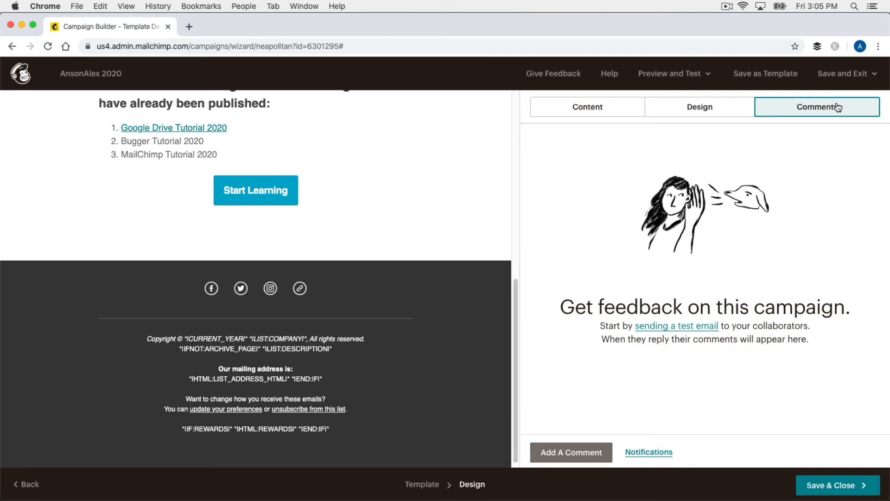
pyautogui.click(628, 107)
pyautogui.scroll(8, 454, 204)
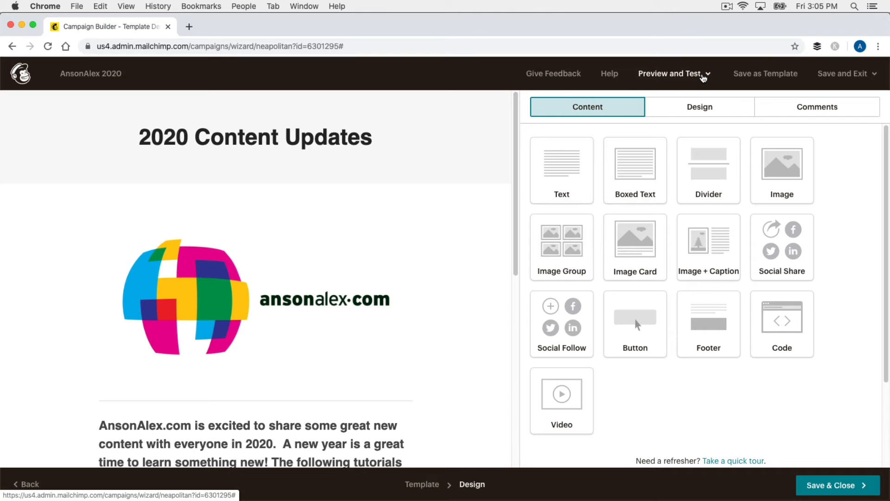
# - Preview the email in desktop view, scroll through it, then close the preview
pyautogui.click(704, 75)
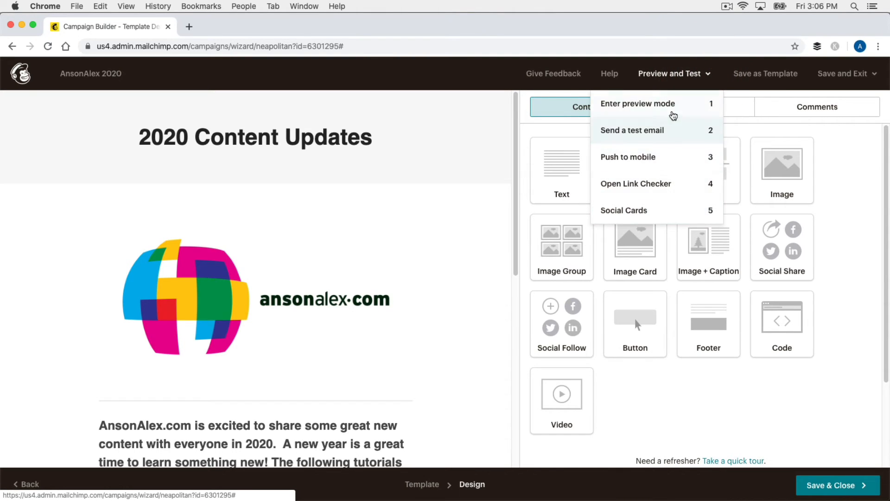
pyautogui.click(673, 110)
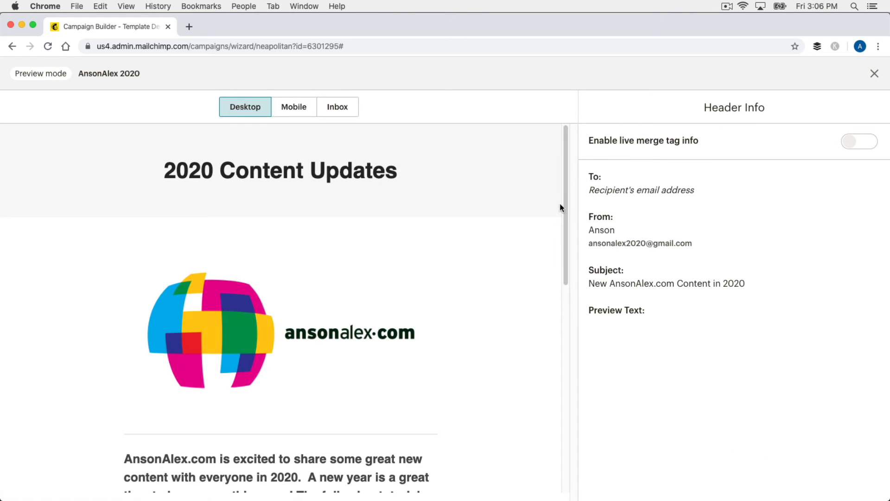
pyautogui.scroll(-5, 494, 217)
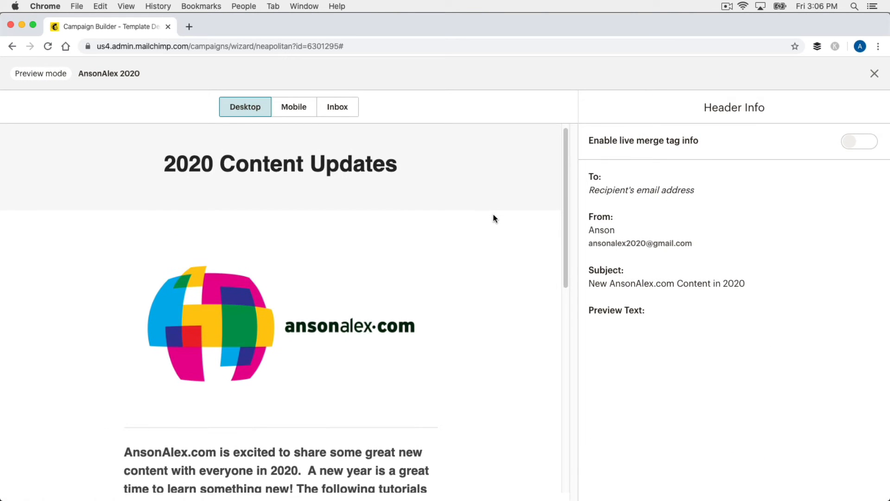
pyautogui.scroll(-3, 494, 216)
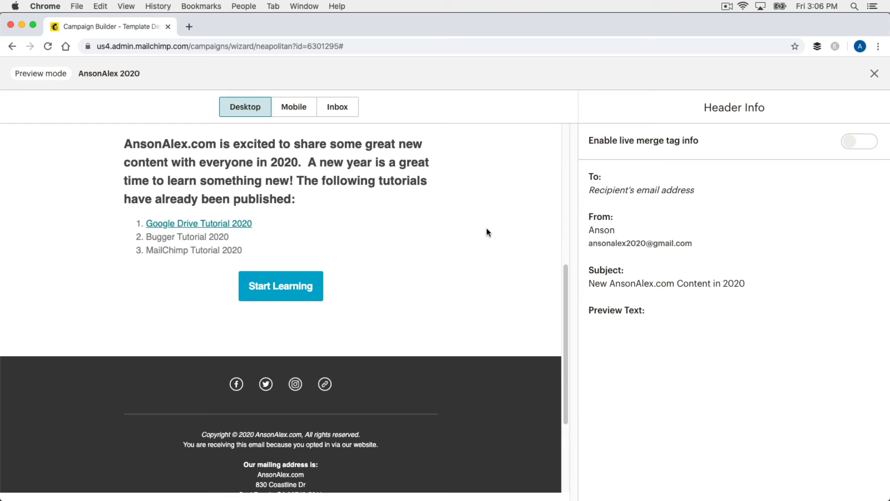
pyautogui.scroll(4, 487, 231)
pyautogui.scroll(4, 483, 243)
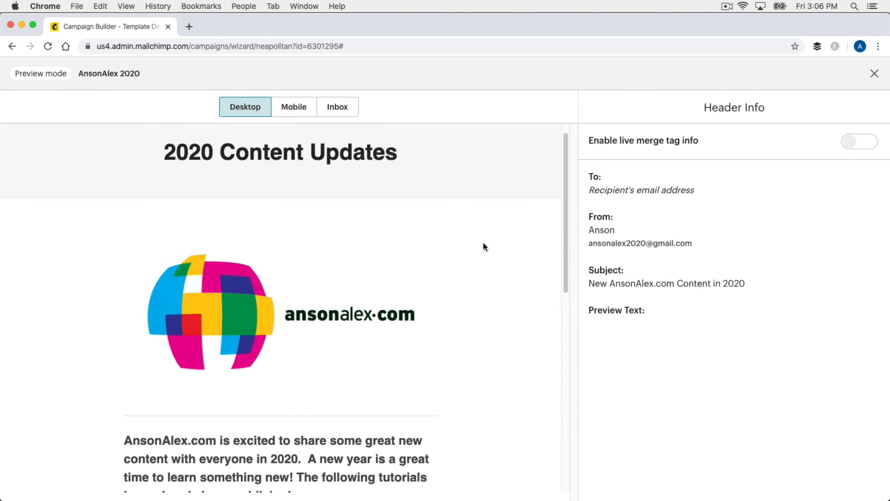
pyautogui.click(874, 73)
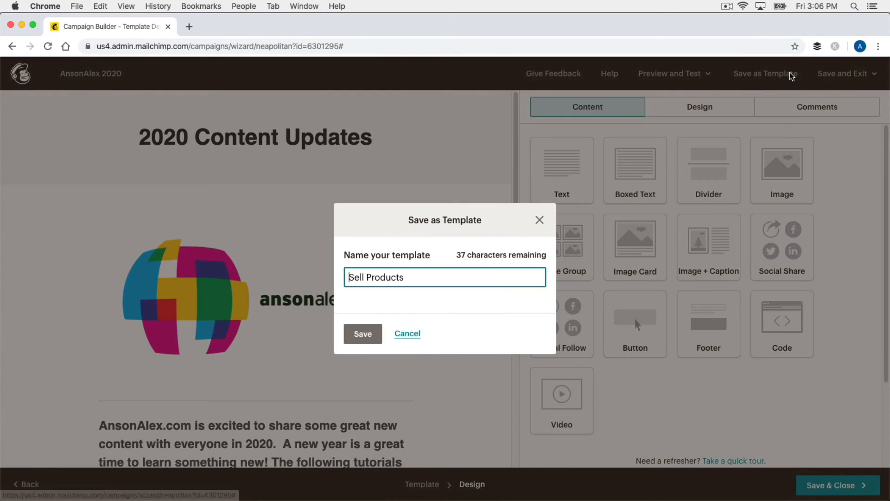
# - Rename the template from 'Sell Products' to 'General Updates', save it, and dismiss the confirmation
pyautogui.moveTo(421, 273); pyautogui.dragTo(343, 258)
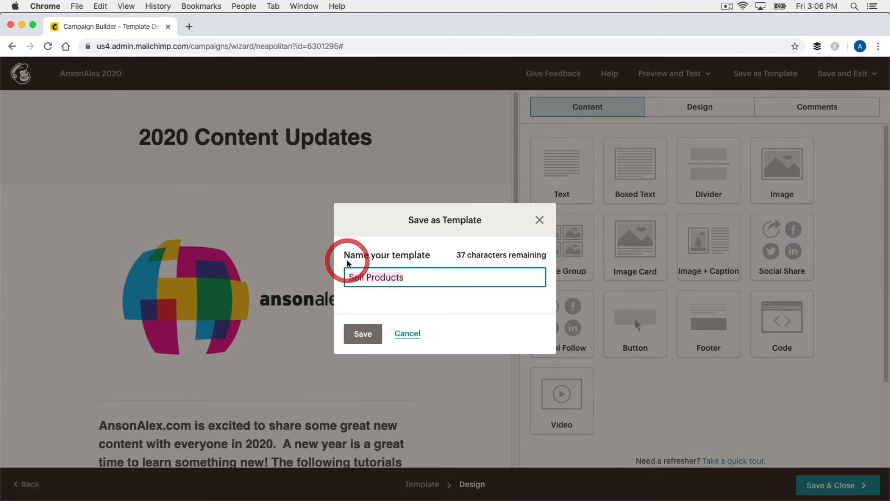
pyautogui.write('General Updates')
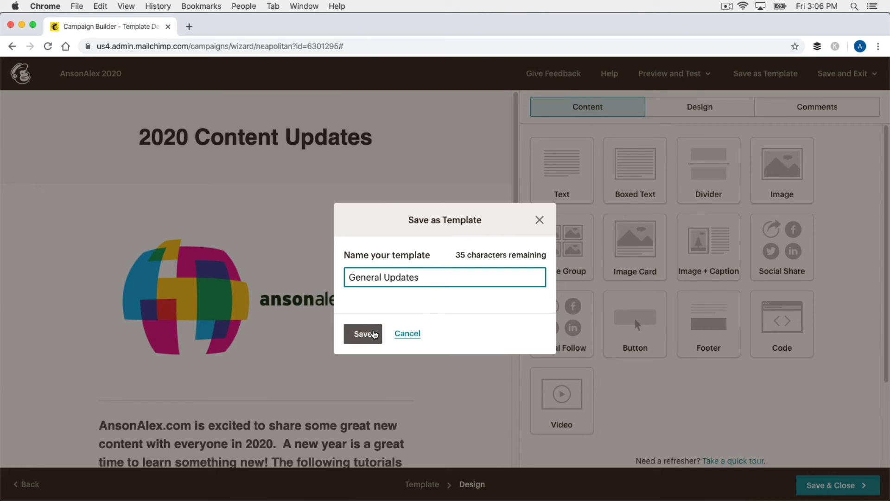
pyautogui.click(374, 334)
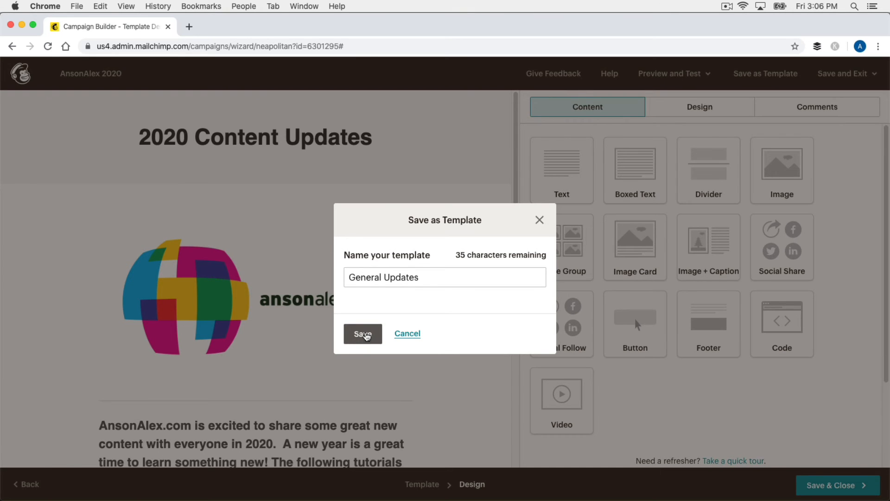
pyautogui.click(366, 336)
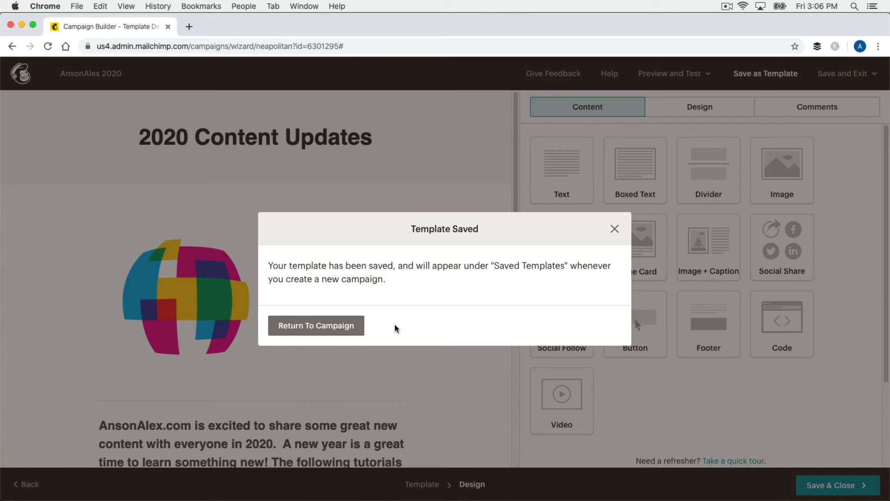
pyautogui.click(615, 230)
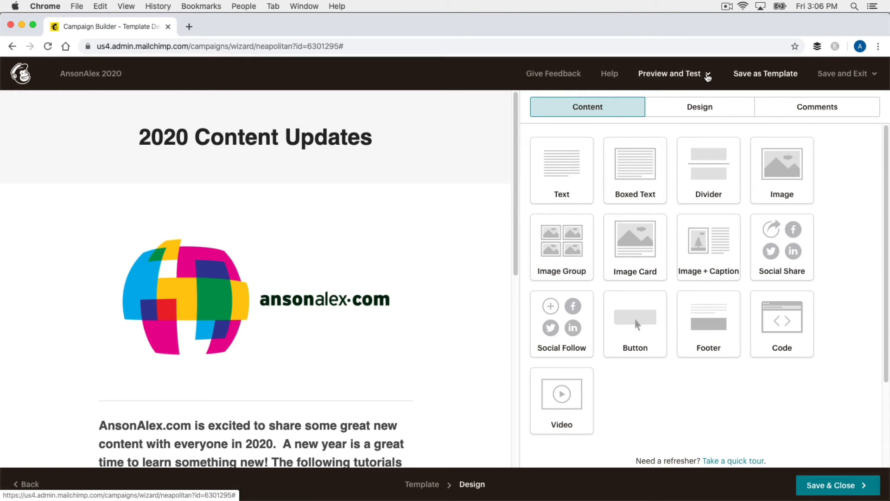
# - Save and close the email design, then review the AnsonAlex 2020 checklist showing Content complete
pyautogui.click(708, 77)
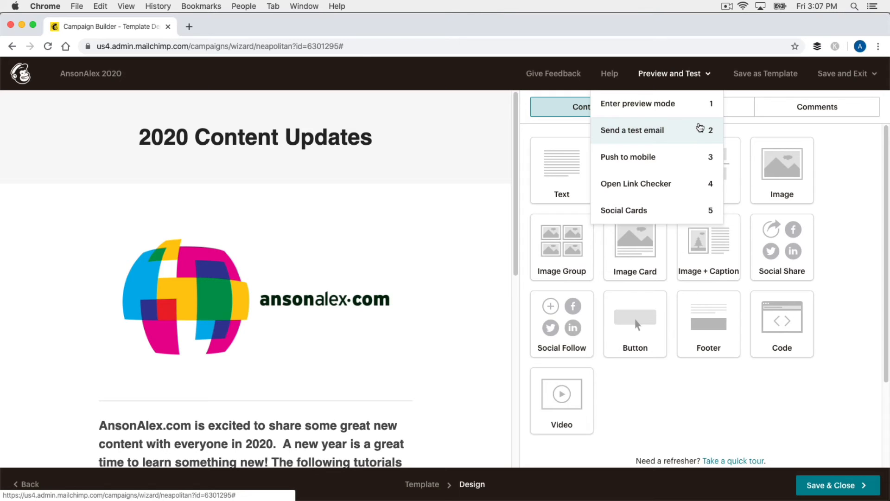
pyautogui.click(833, 156)
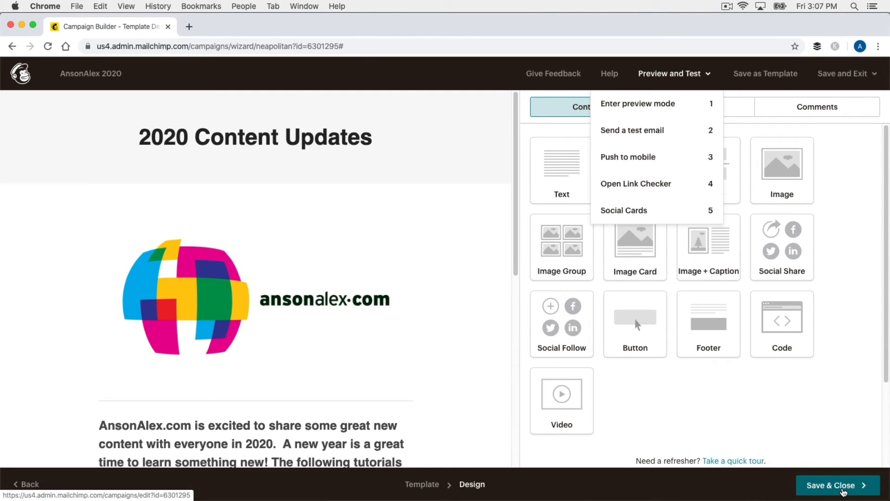
pyautogui.click(843, 492)
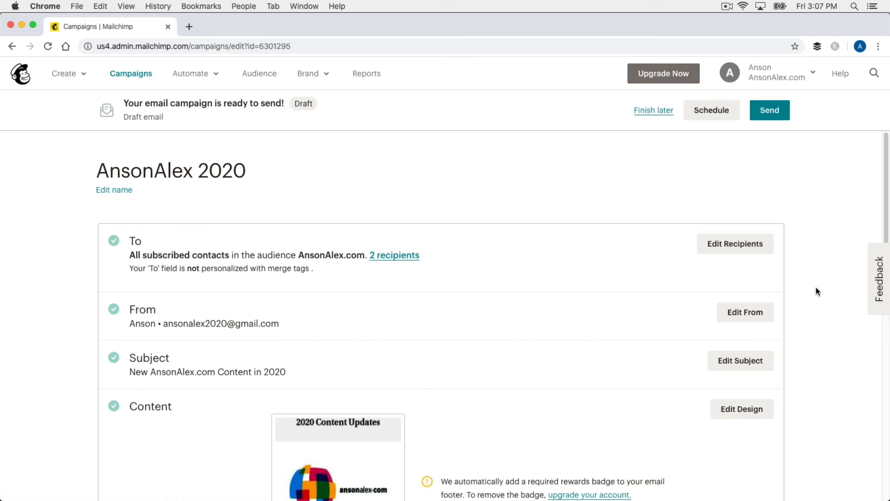
pyautogui.scroll(-1, 811, 291)
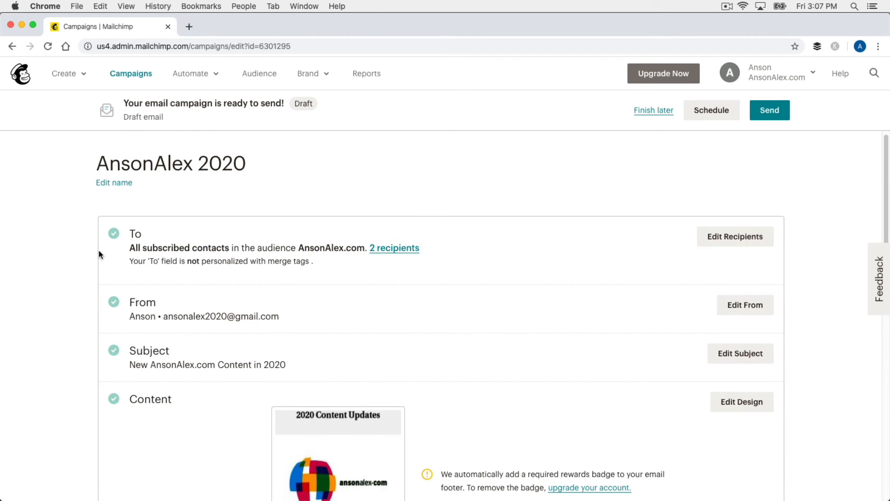
pyautogui.scroll(-3, 63, 307)
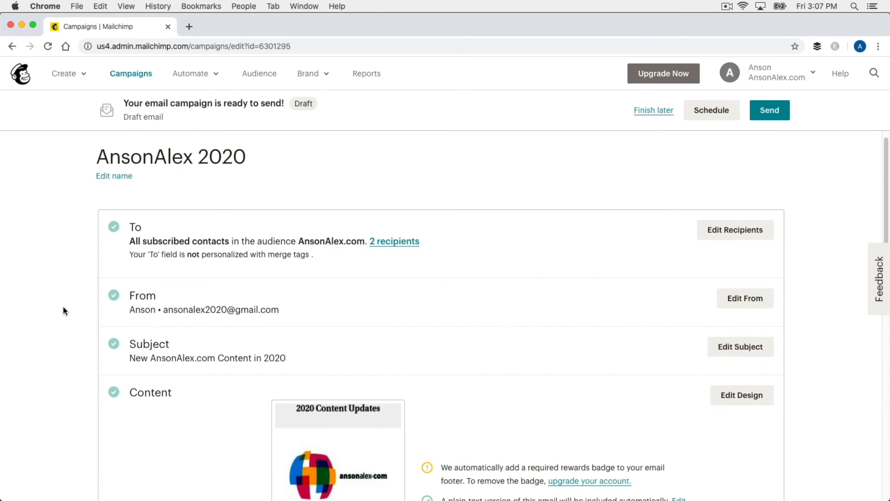
pyautogui.scroll(-5, 56, 309)
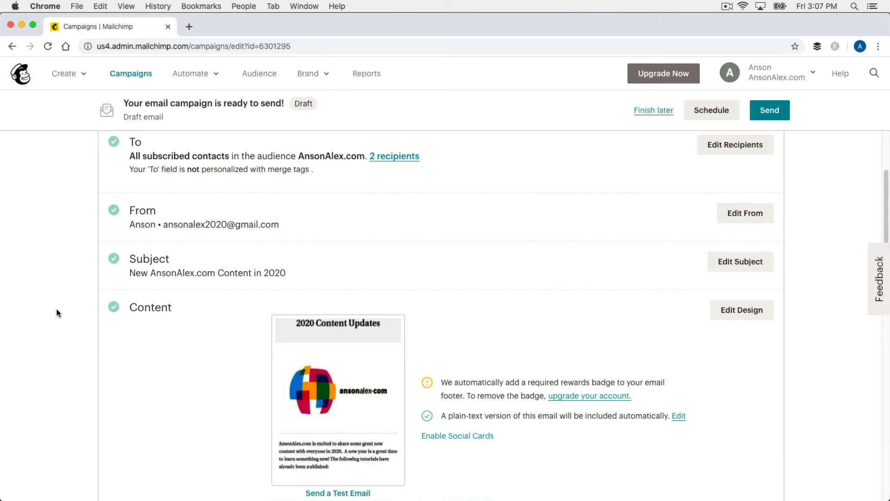
pyautogui.scroll(-1, 57, 310)
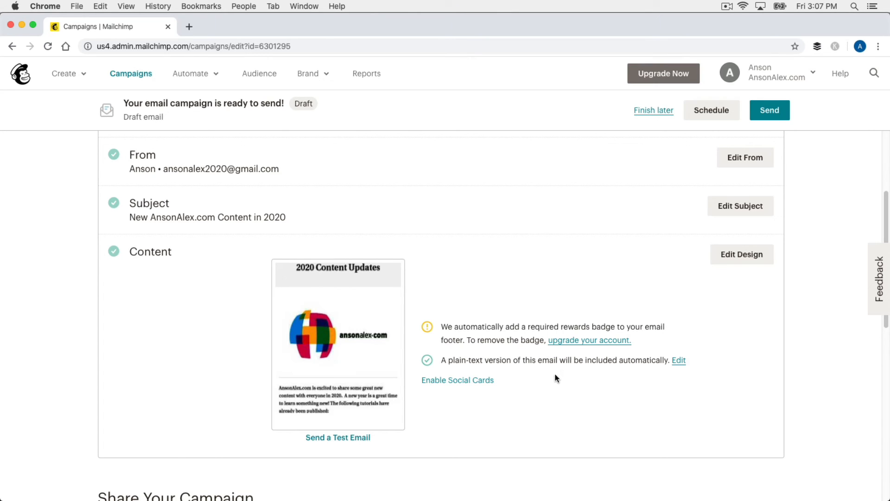
pyautogui.scroll(1, 153, 361)
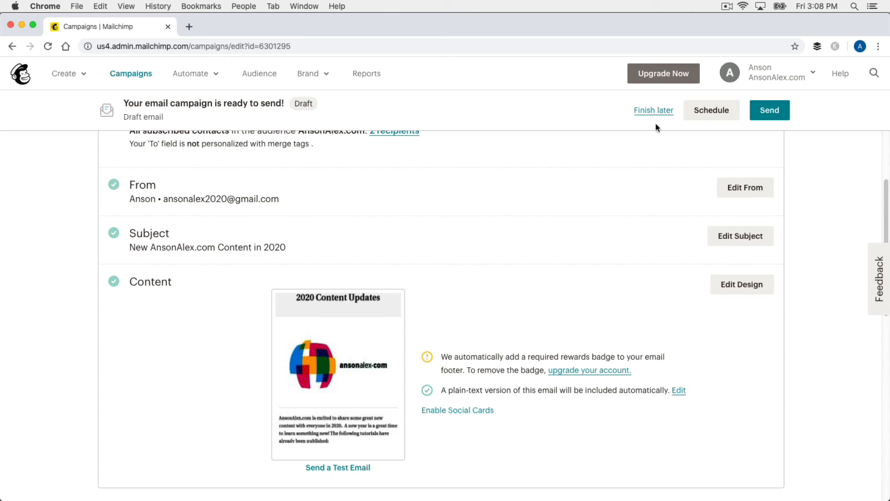
# - Skip scheduling and send AnsonAlex 2020 immediately to the AnsonAlex.com audience's 2 subscribers
pyautogui.click(721, 115)
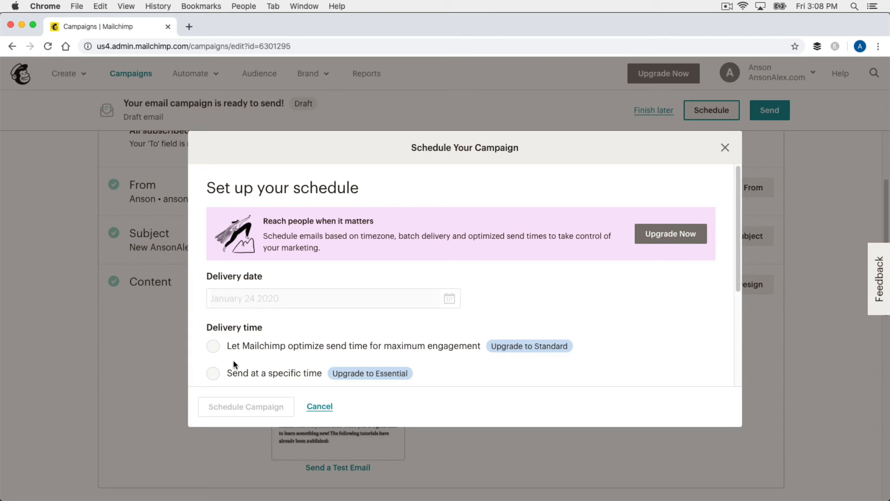
pyautogui.click(725, 147)
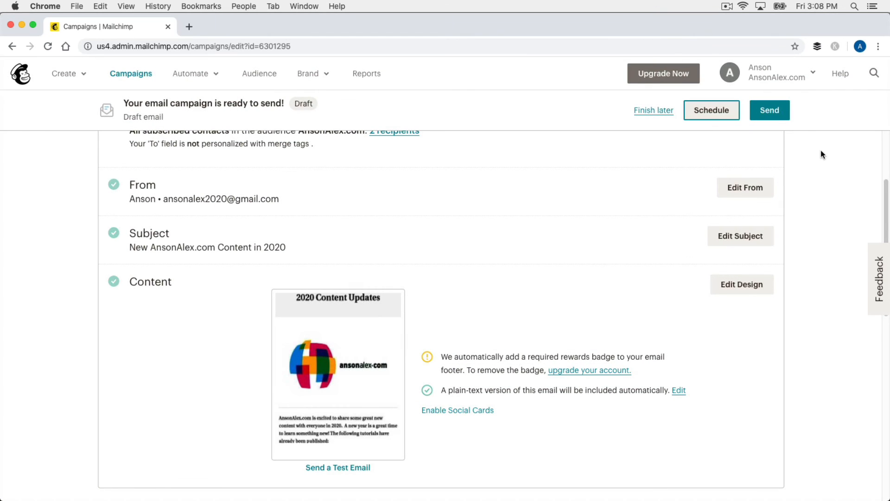
pyautogui.click(776, 115)
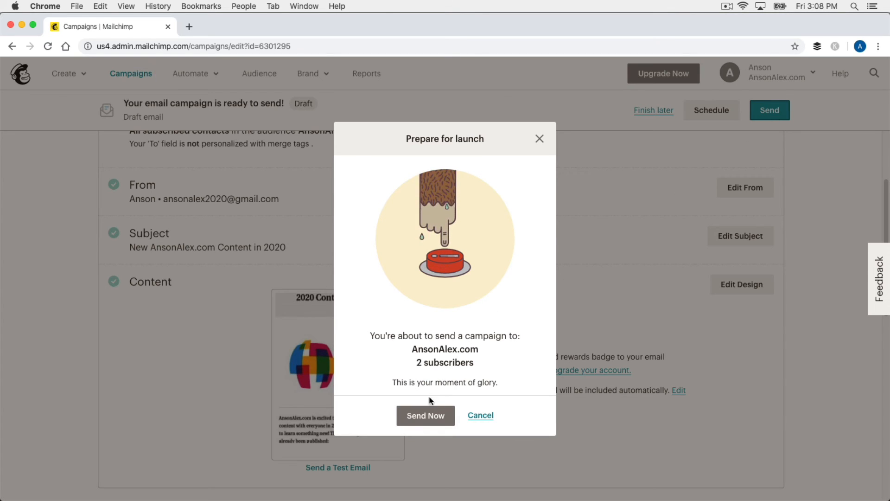
pyautogui.click(426, 416)
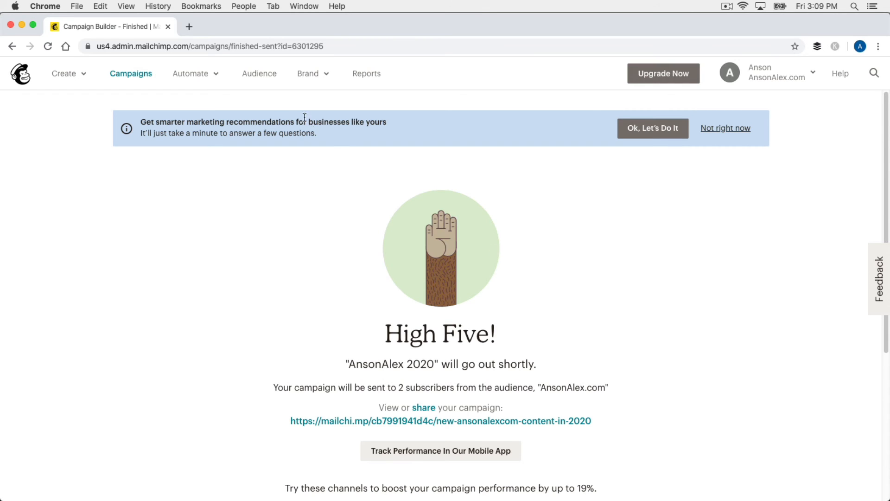
# - Return to the Mailchimp account dashboard and browse its Explore Mailchimp suggestions
pyautogui.click(106, 25)
pyautogui.click(203, 203)
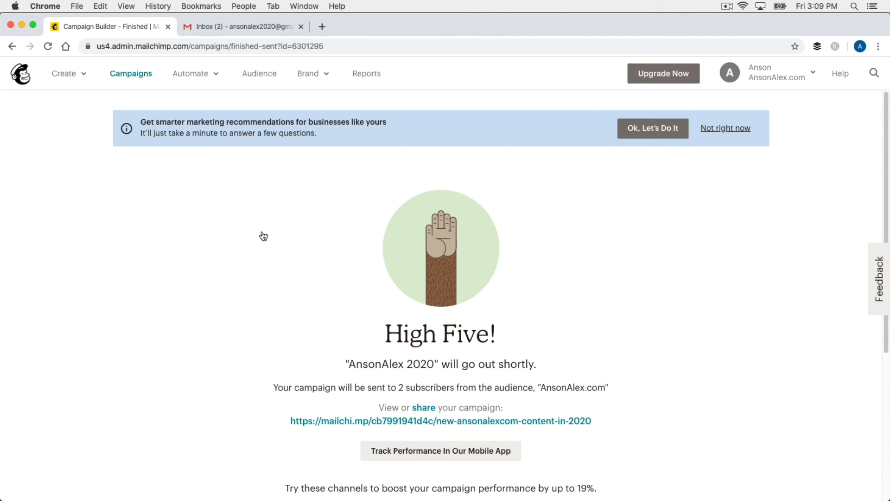
pyautogui.click(24, 80)
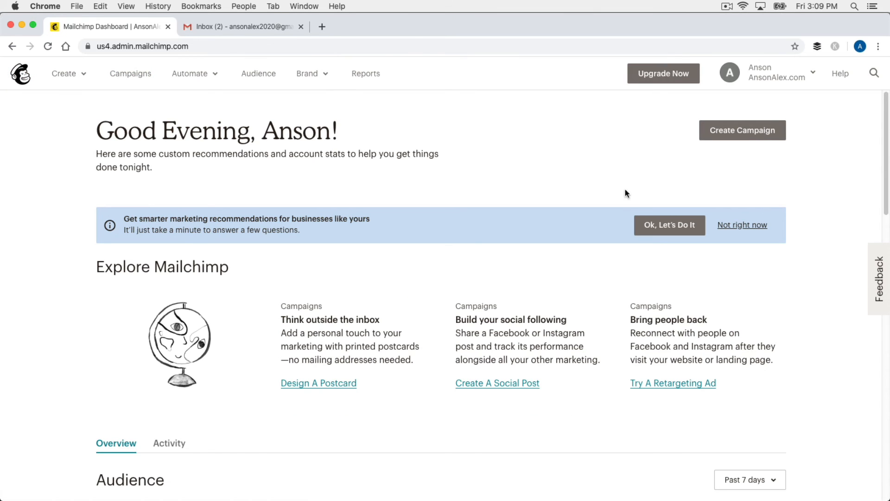
pyautogui.scroll(-5, 810, 230)
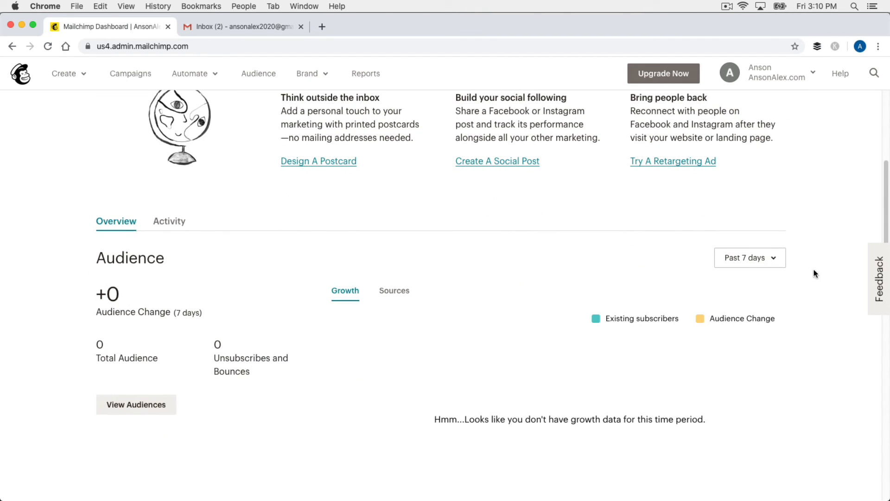
pyautogui.scroll(4, 807, 258)
pyautogui.scroll(1, 811, 263)
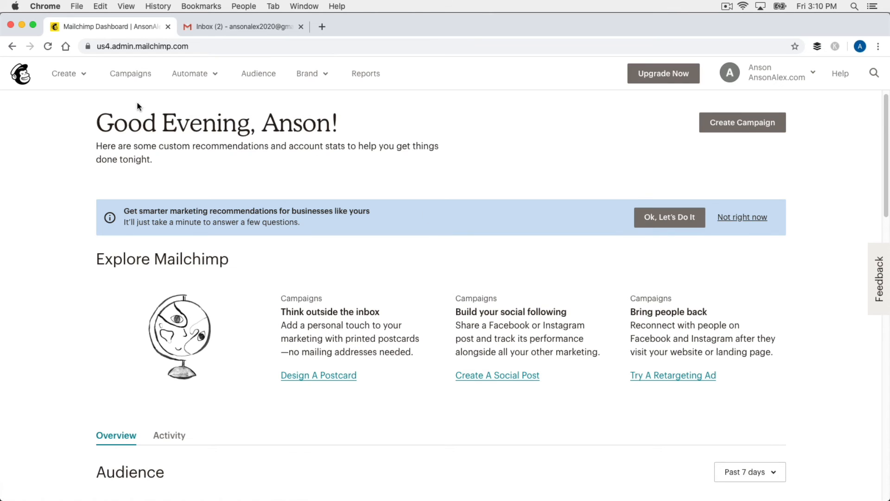
# - Check the Campaigns list showing AnsonAlex 2020 Sent to 2 recipients with 0.0% opens and clicks
pyautogui.click(135, 77)
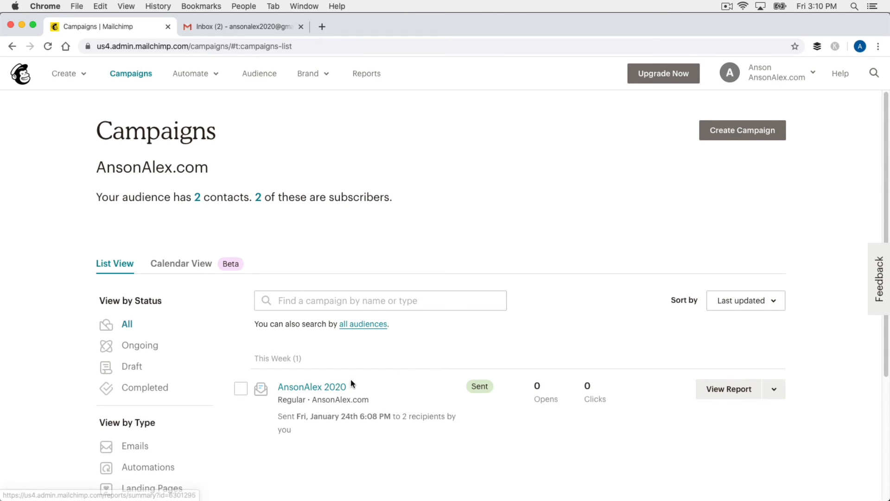
pyautogui.scroll(-5, 41, 289)
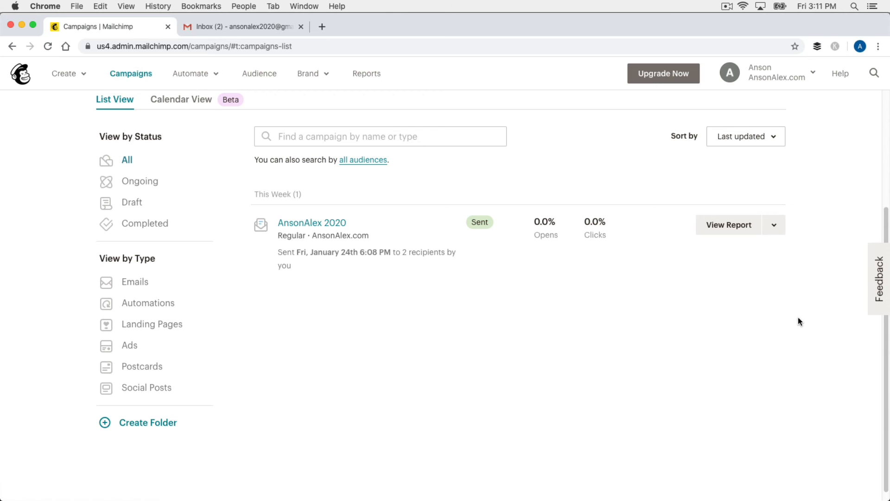
pyautogui.scroll(3, 806, 330)
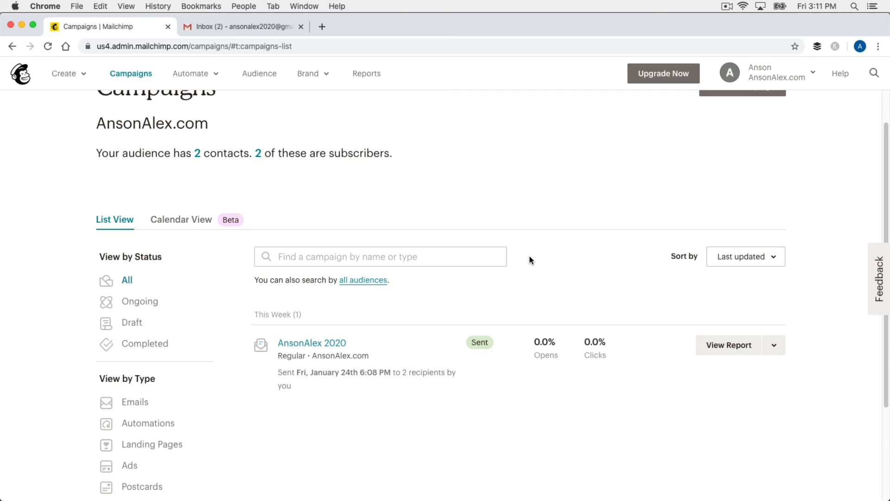
pyautogui.scroll(2, 531, 260)
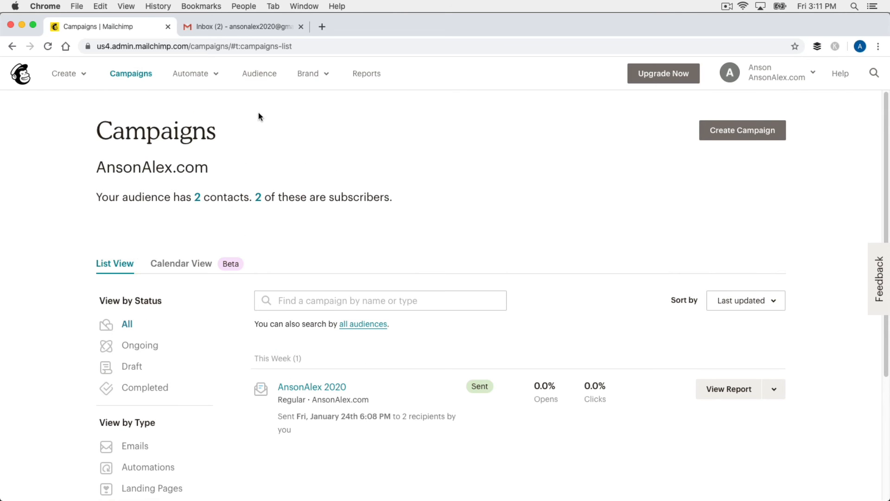
pyautogui.click(204, 74)
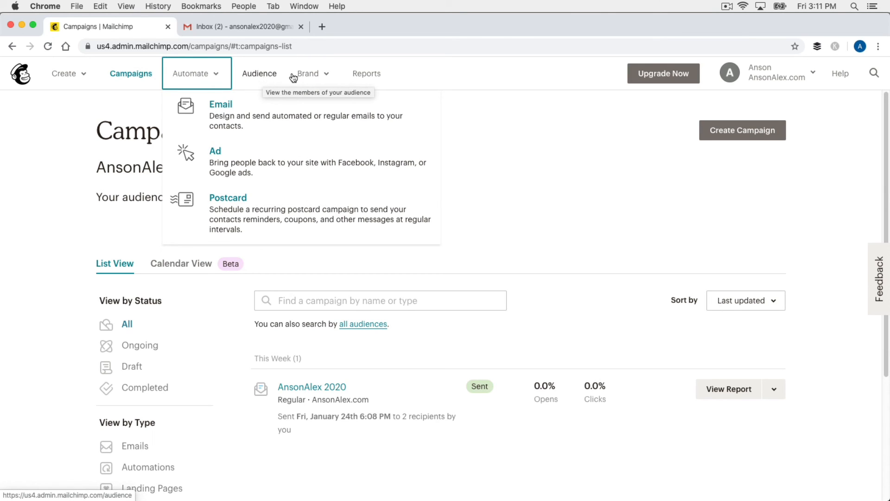
# - Open the Website Dashboard via Brand > Manage Website to see the auto-created Home page
pyautogui.click(323, 77)
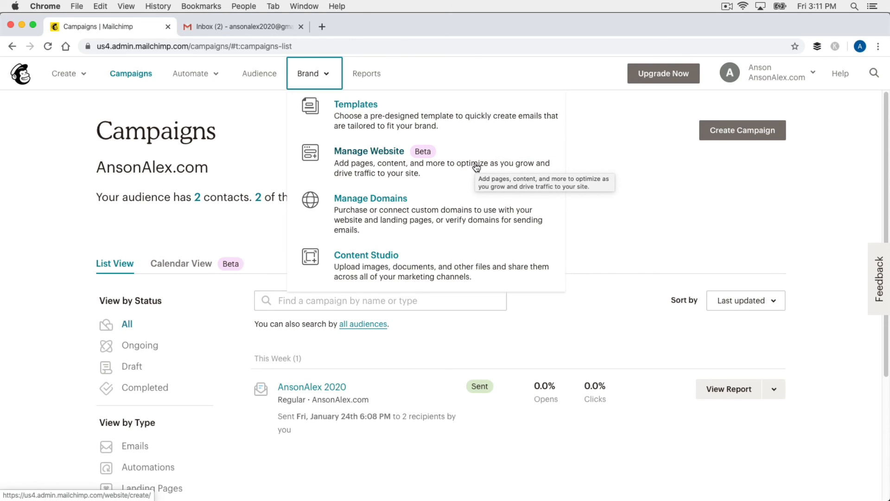
pyautogui.click(396, 154)
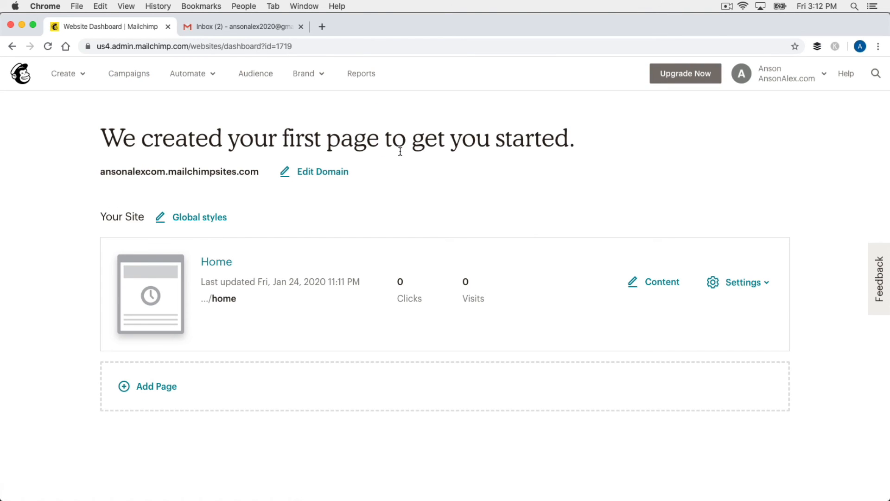
# - Look inside the Home page editor, then exit the website builder to the Mailchimp dashboard
pyautogui.click(225, 267)
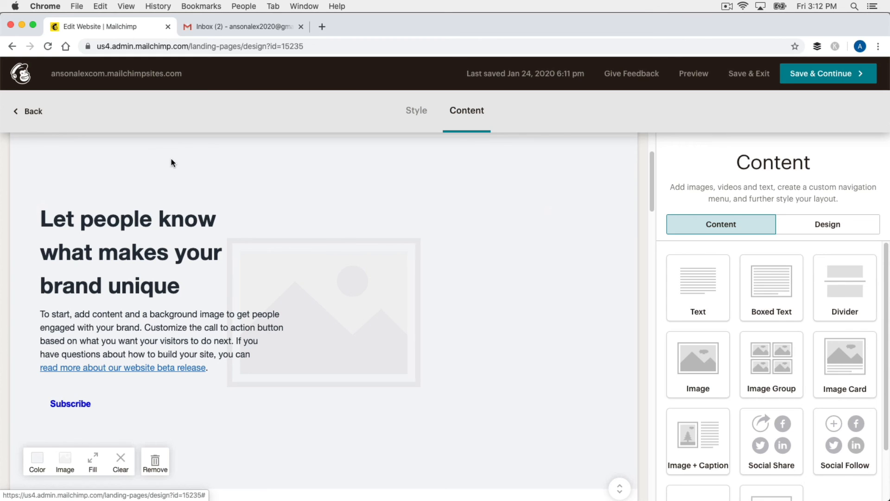
pyautogui.click(42, 113)
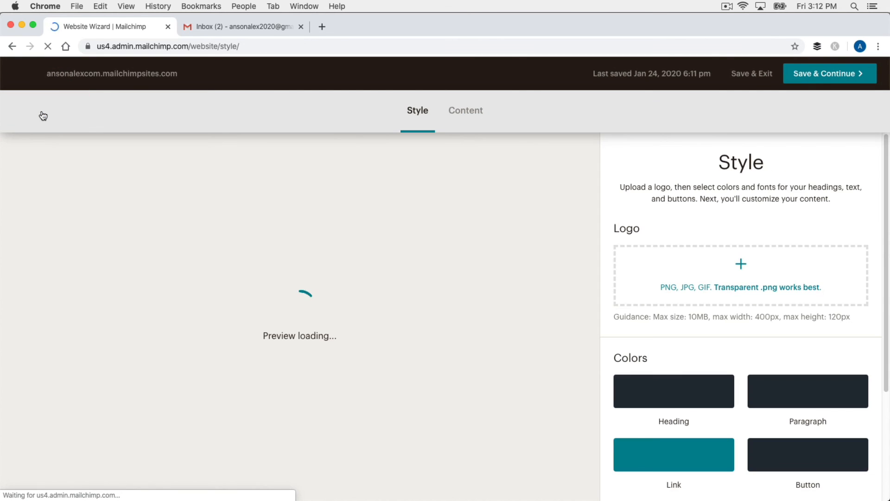
pyautogui.click(17, 73)
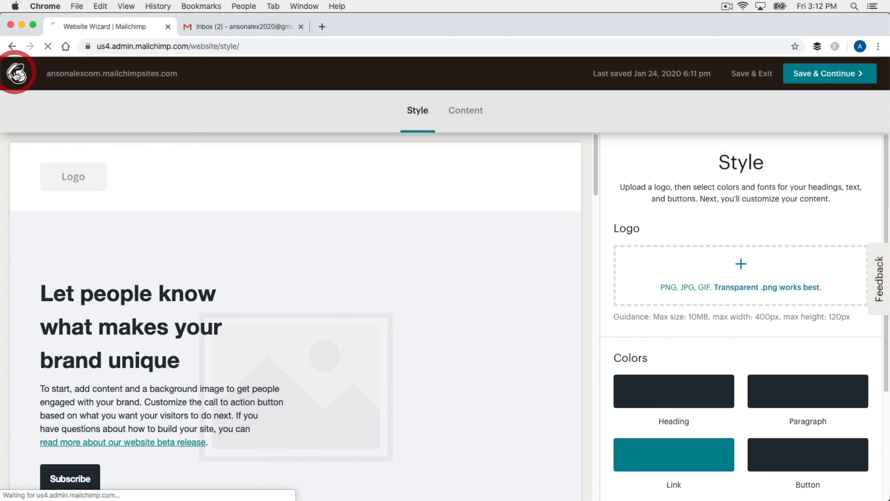
pyautogui.click(315, 75)
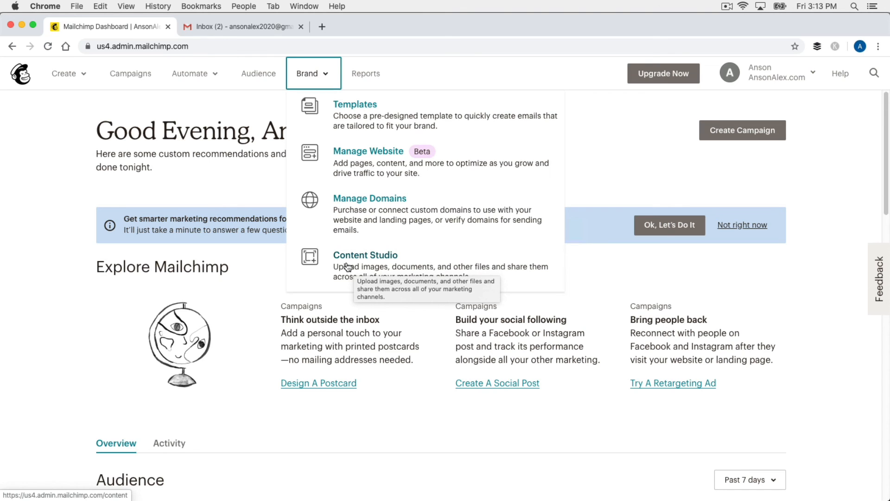
# - Dismiss the Brand menu and open Reports listing the sent AnsonAlex 2020 campaign
pyautogui.click(596, 117)
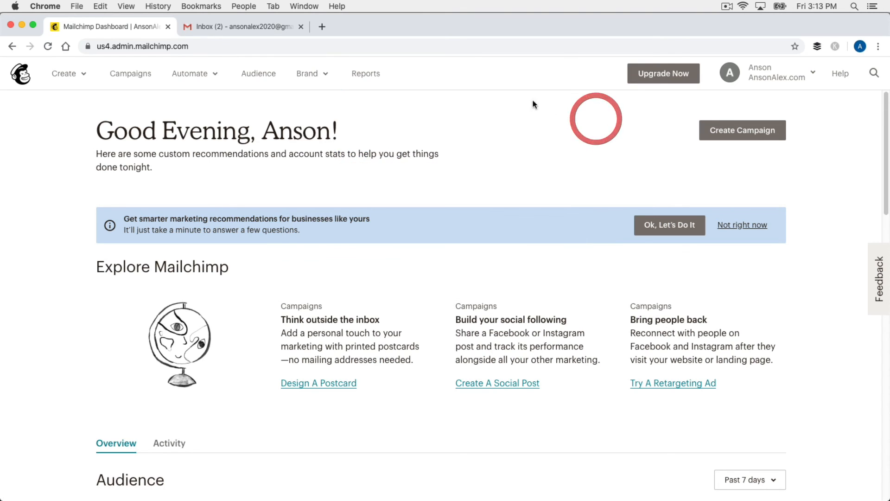
pyautogui.click(373, 76)
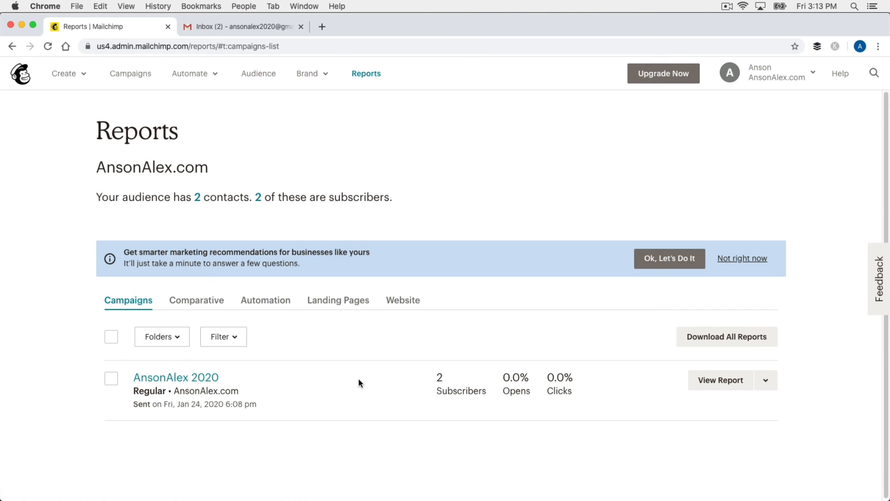
# - View the AnsonAlex 2020 summary report showing 2 successful deliveries, then switch to Gmail
pyautogui.click(719, 380)
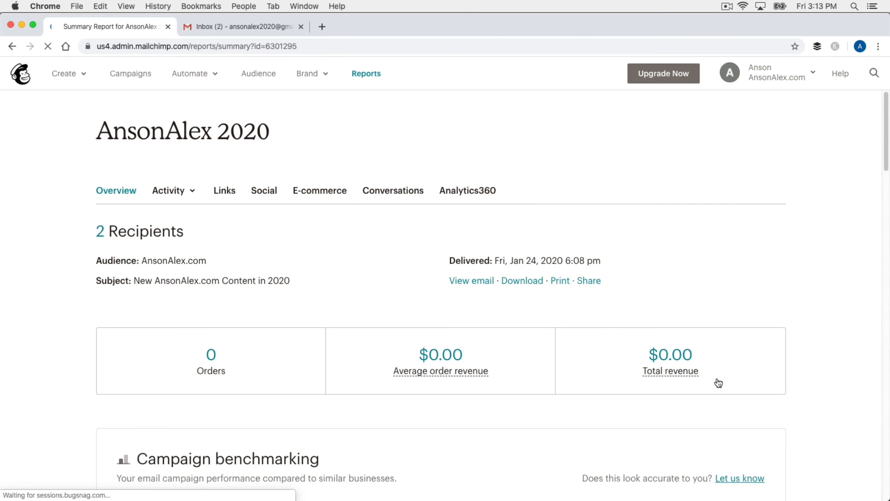
pyautogui.scroll(-1, 797, 256)
pyautogui.scroll(-5, 797, 258)
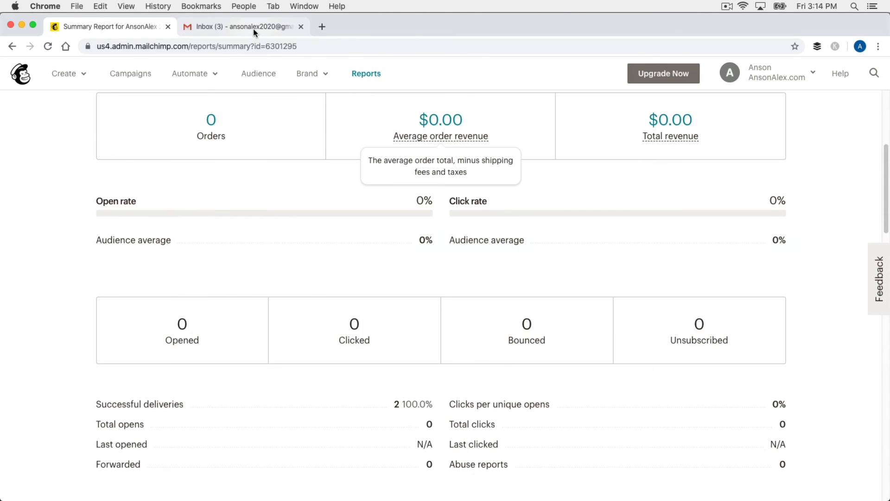
pyautogui.click(253, 28)
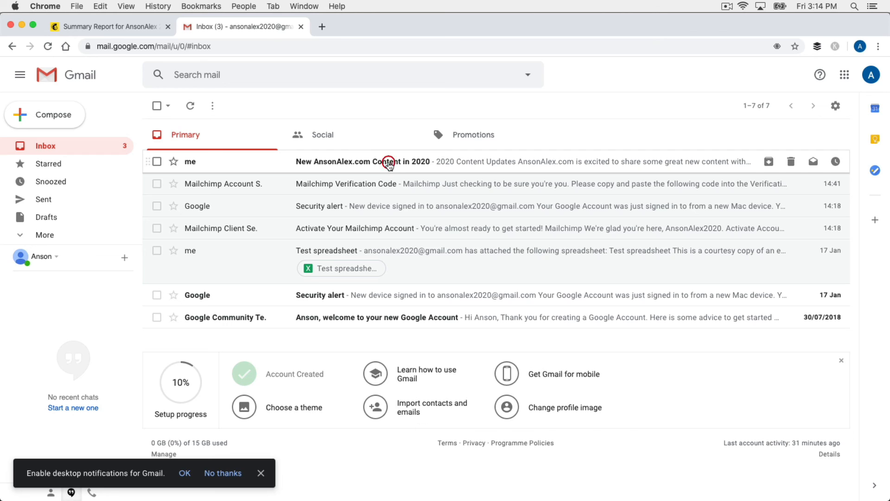
# - Open the 'New AnsonAlex.com Content in 2020' email and display its images
pyautogui.click(388, 162)
pyautogui.scroll(-3, 467, 227)
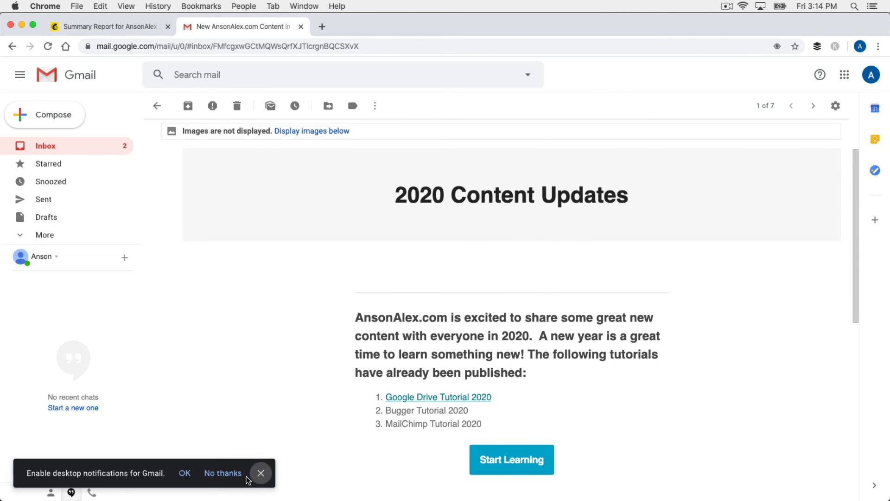
pyautogui.click(263, 471)
pyautogui.scroll(1, 318, 387)
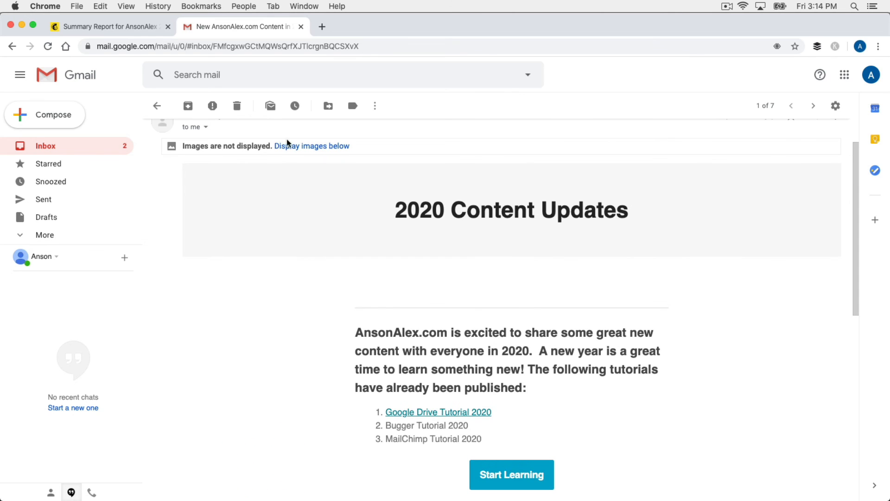
pyautogui.click(288, 142)
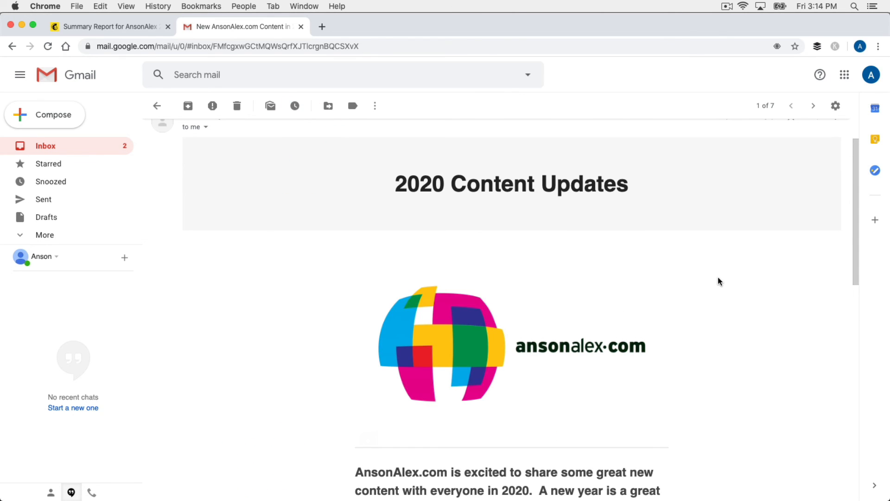
# - Check the Google Drive Tutorial 2020 link in the email, then close its tab
pyautogui.scroll(-5, 687, 256)
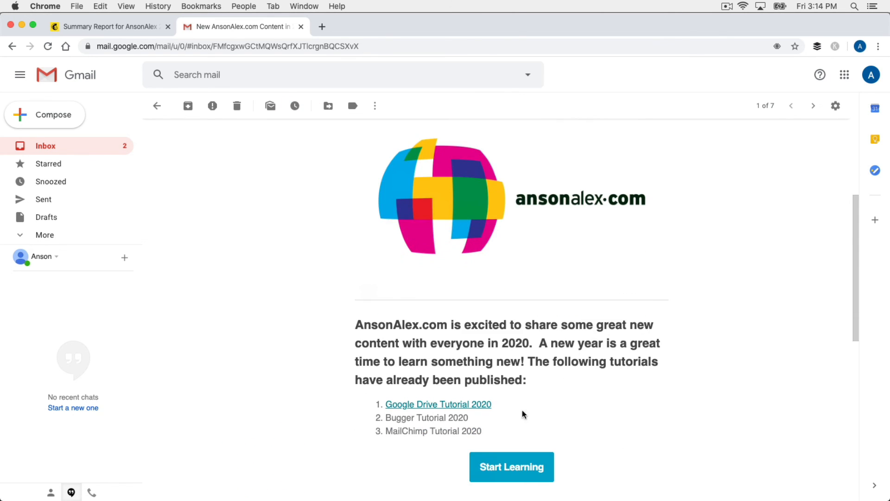
pyautogui.click(473, 404)
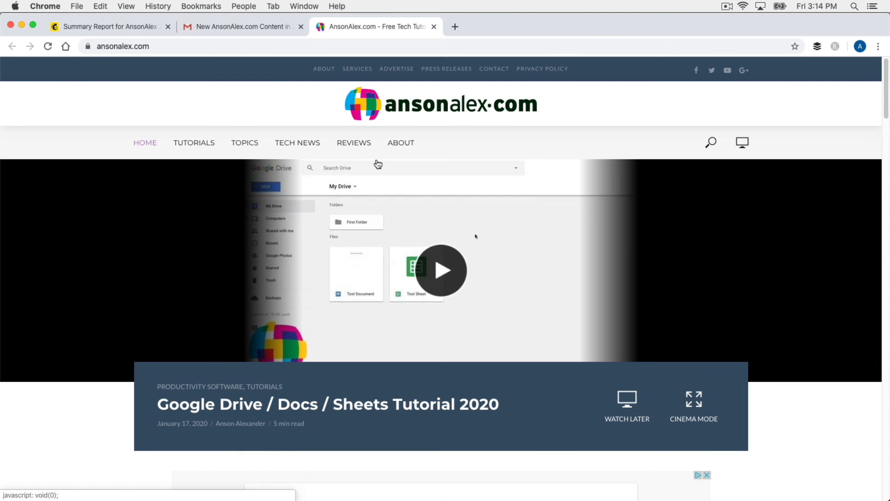
pyautogui.click(433, 26)
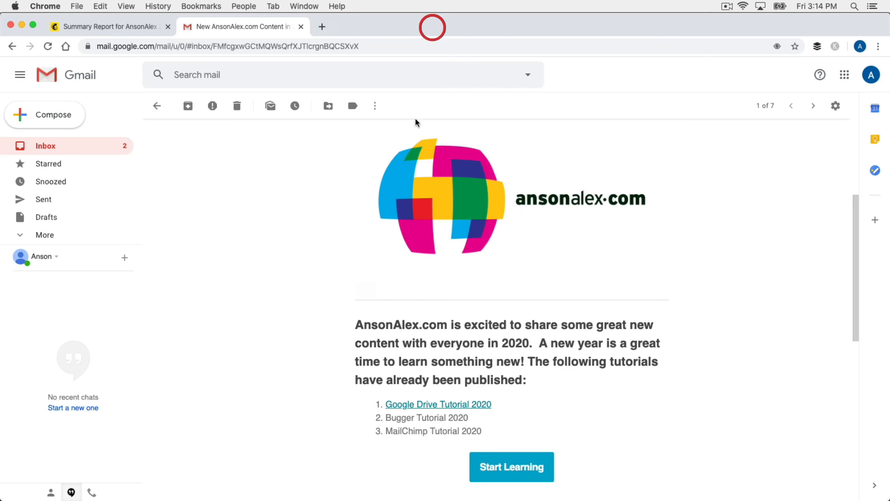
# - Reload the AnsonAlex 2020 report and review its stats: 2 recipients, 0% opens and clicks
pyautogui.click(107, 26)
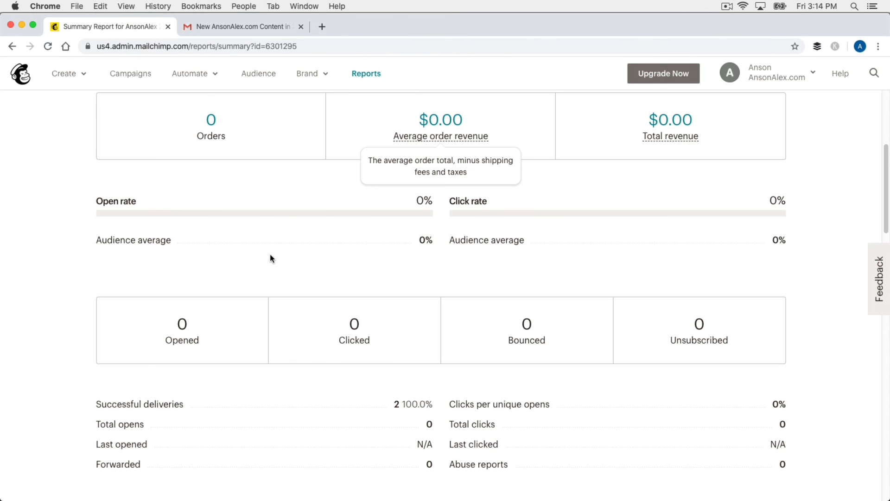
pyautogui.click(49, 46)
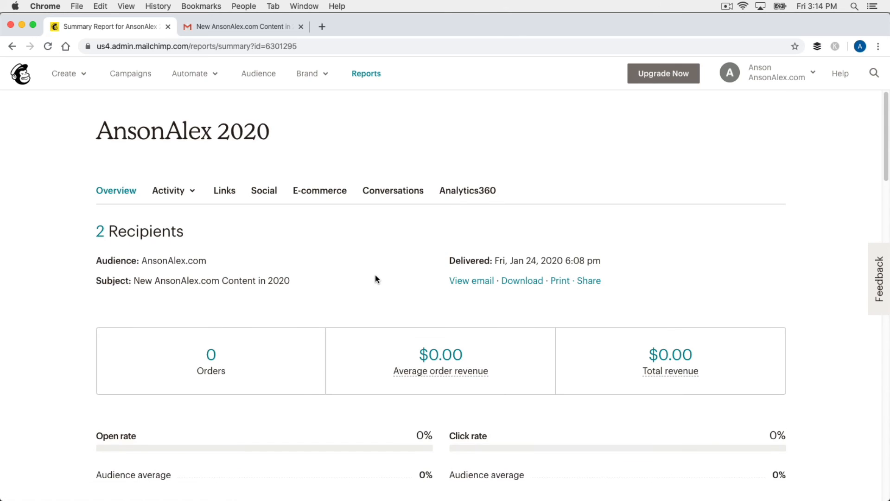
pyautogui.scroll(-5, 373, 277)
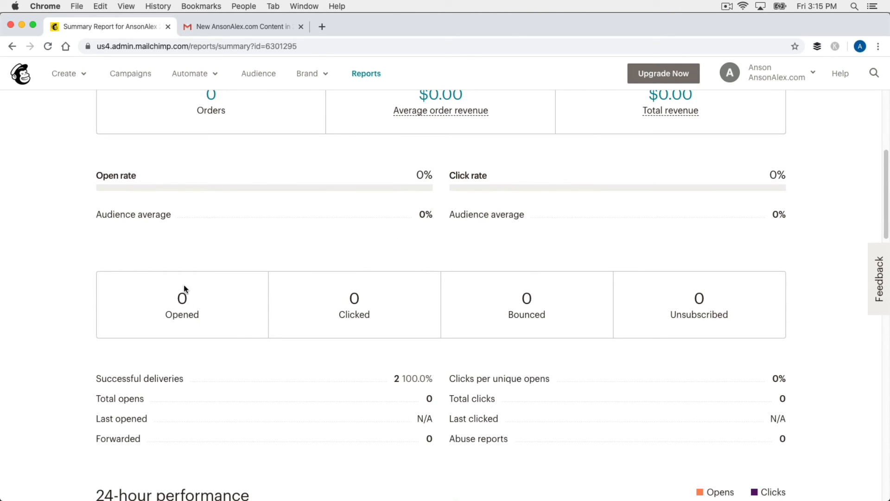
pyautogui.scroll(-1, 537, 271)
pyautogui.scroll(-5, 537, 271)
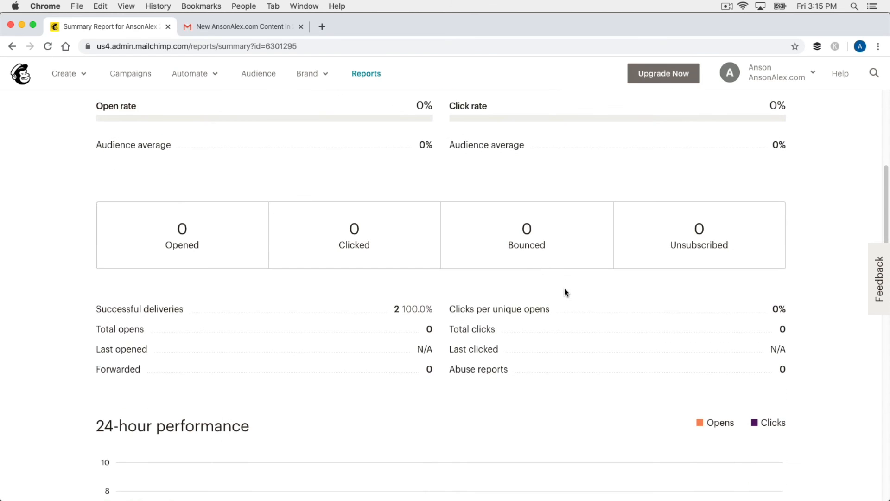
pyautogui.scroll(-5, 439, 225)
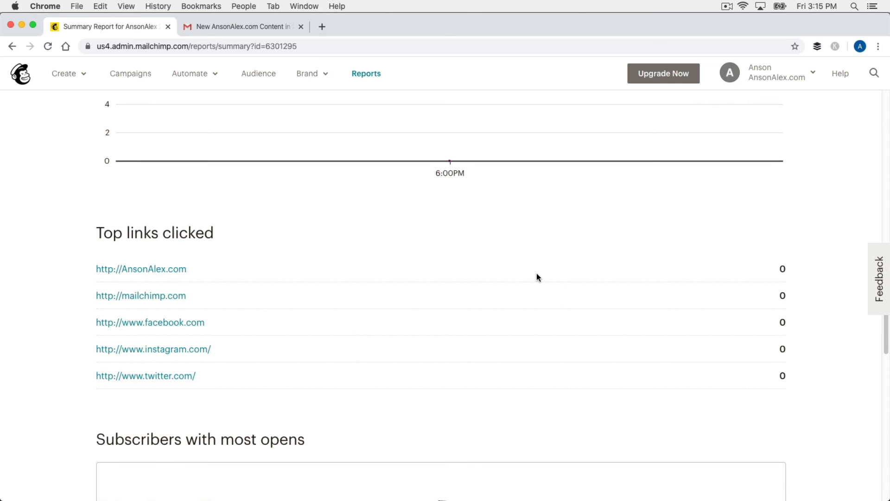
pyautogui.scroll(8, 533, 273)
pyautogui.scroll(7, 551, 295)
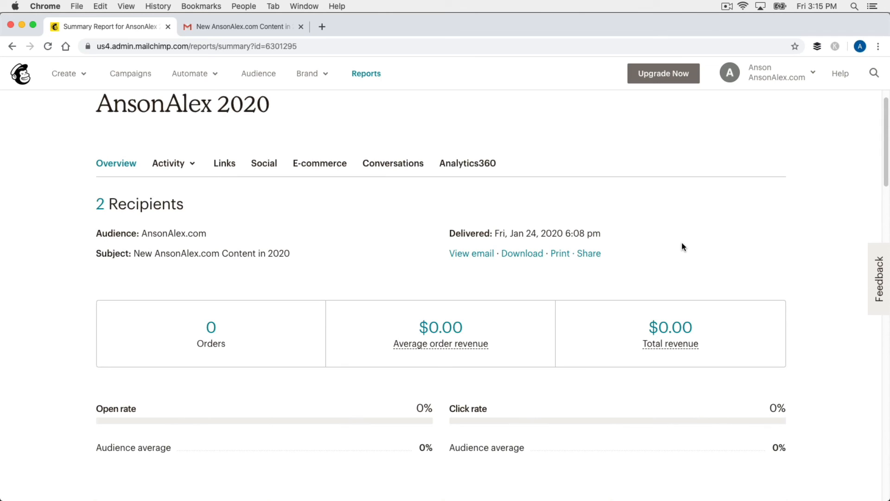
# - Look at the subscriber Activity breakdown options, then open the account menu
pyautogui.click(189, 168)
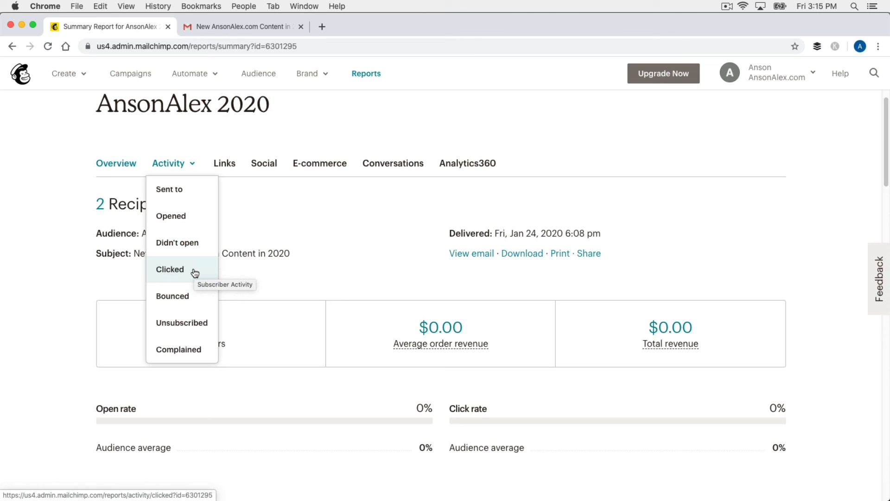
pyautogui.click(303, 231)
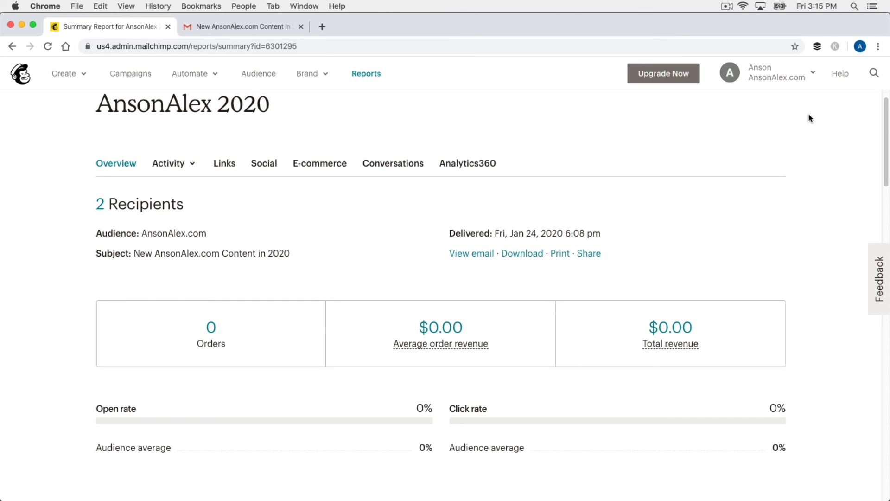
pyautogui.click(815, 74)
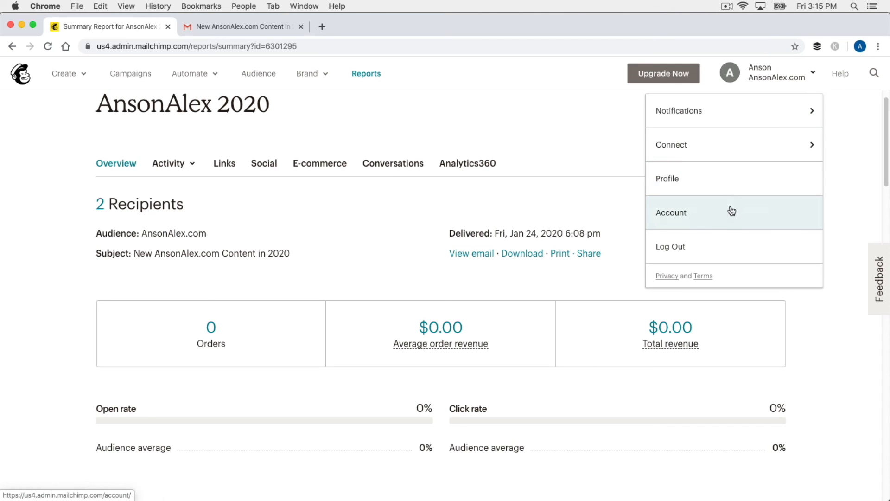
# - Check the Account overview's Free plan usage (2/2,000 contacts, 2/10,000 sends) and Settings and Billing menus
pyautogui.click(704, 219)
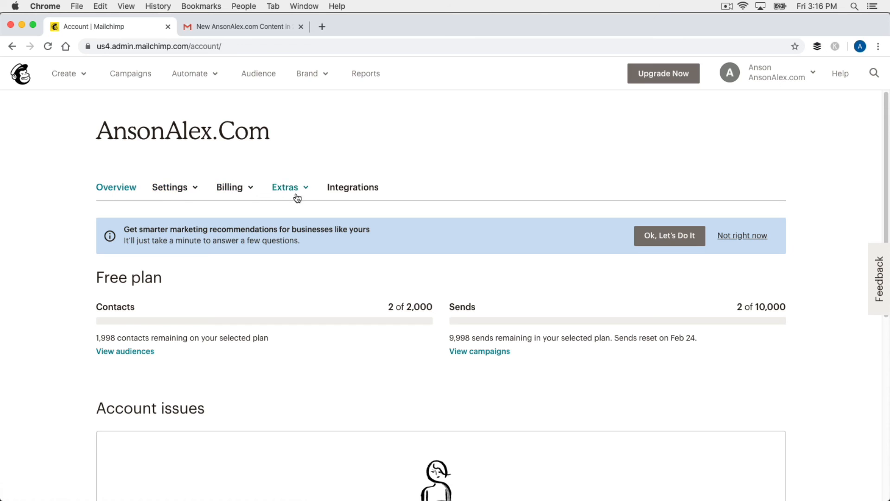
pyautogui.click(174, 187)
pyautogui.click(245, 190)
pyautogui.click(22, 75)
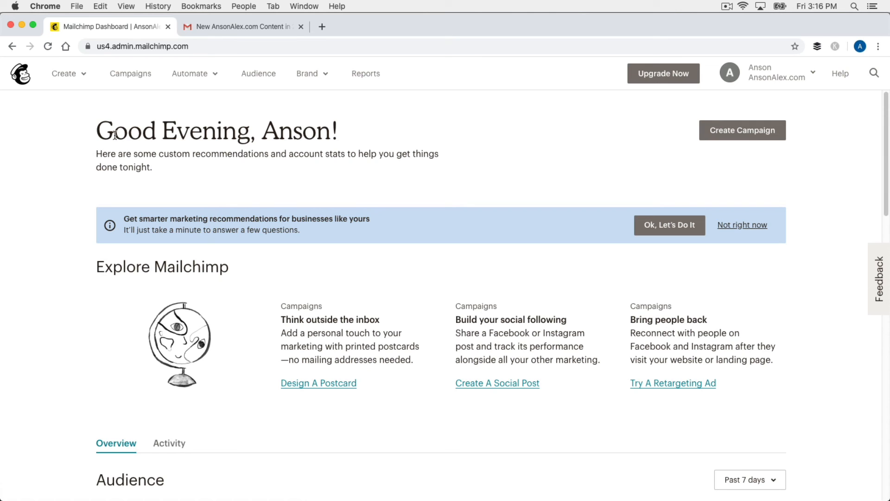
pyautogui.click(81, 76)
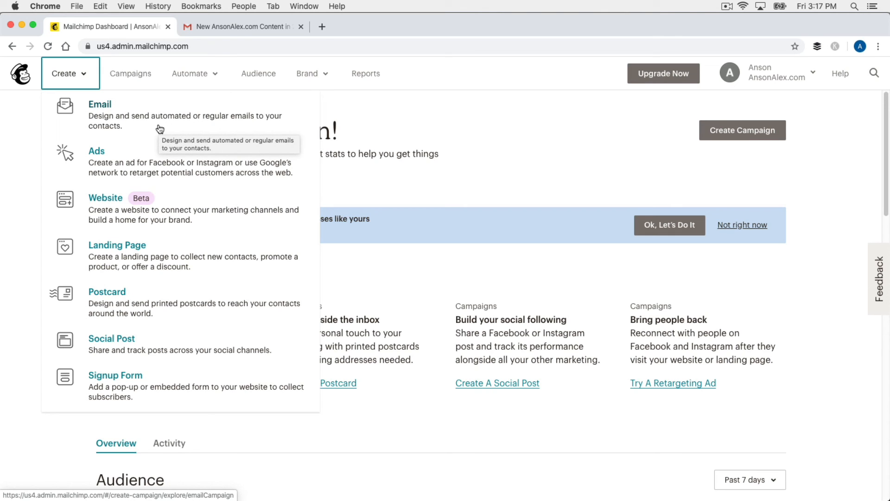
pyautogui.click(213, 76)
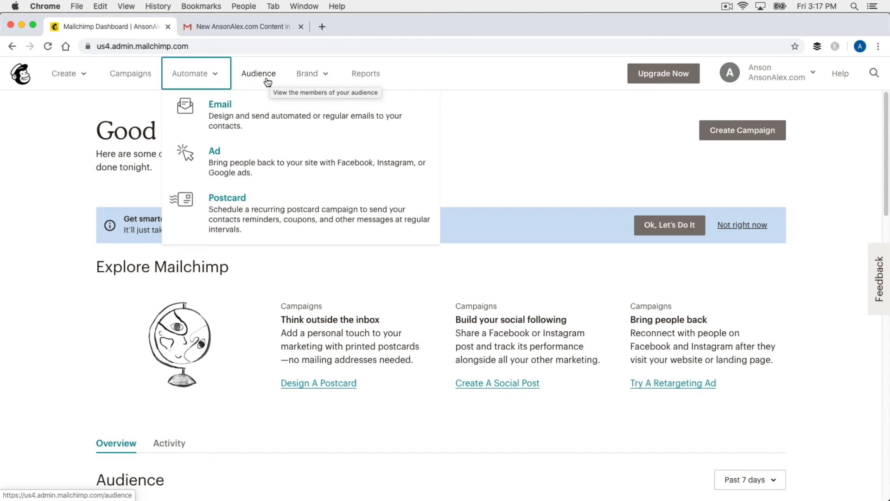
pyautogui.click(61, 139)
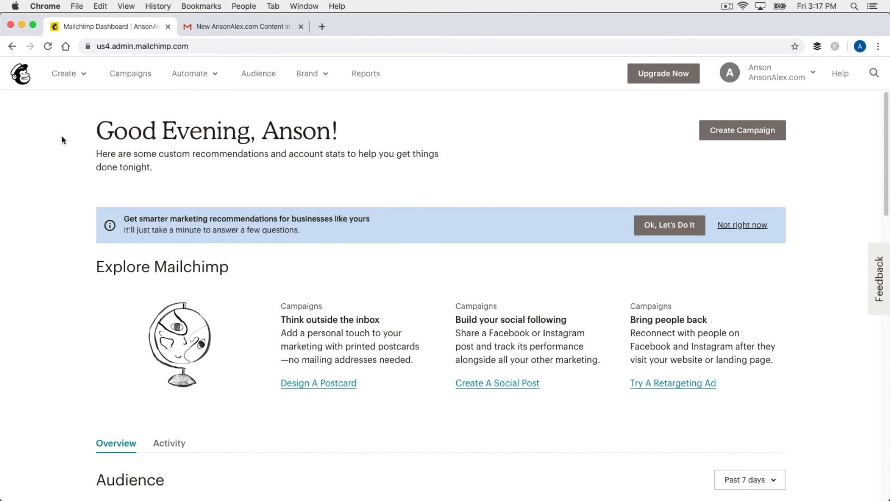